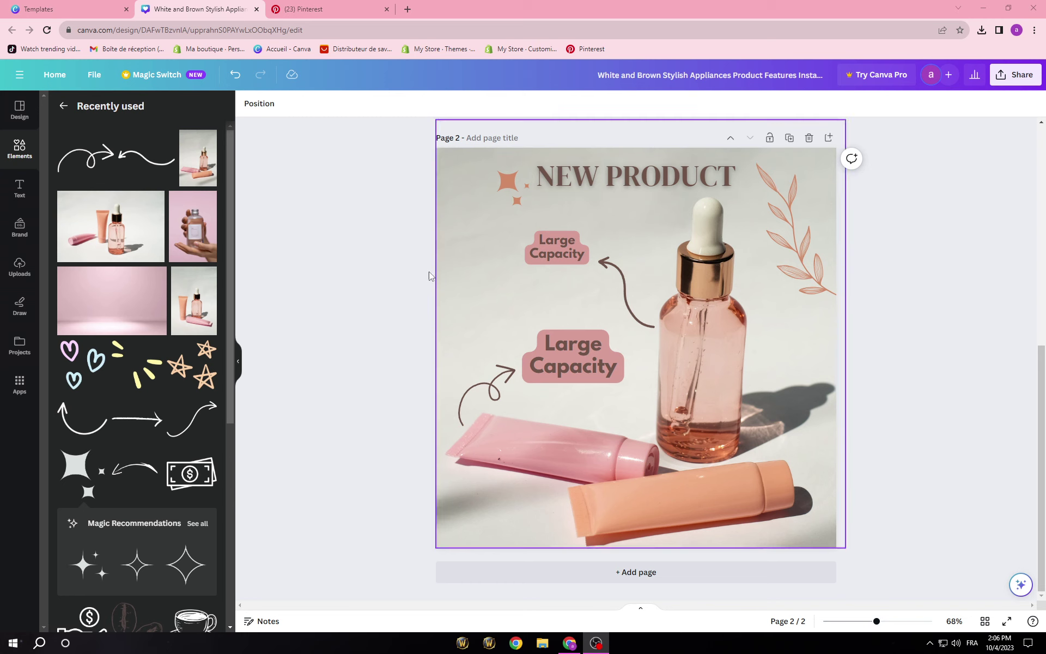
Select the cup photo on page 1 and add a blank page 3 to the design.
scroll(670, 355, up, 5)
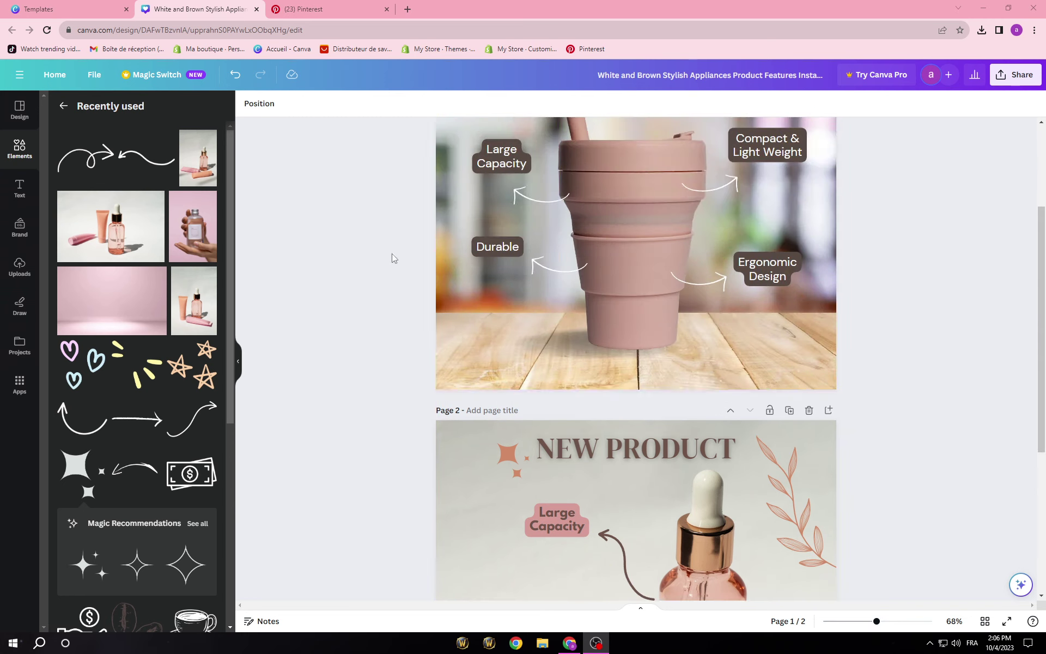
scroll(406, 456, up, 3)
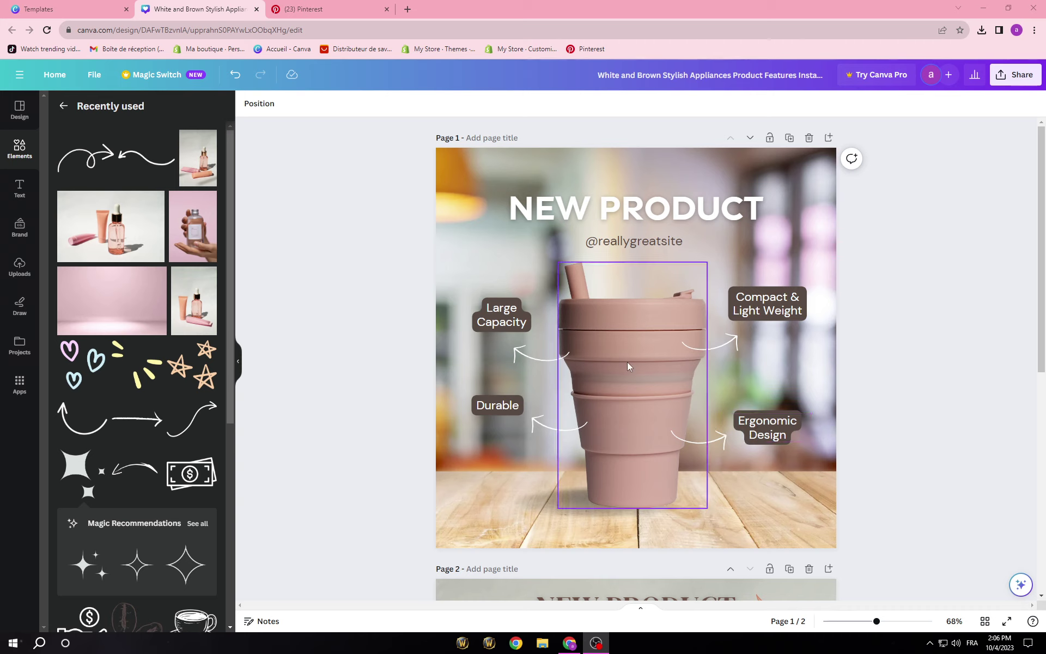
click(614, 431)
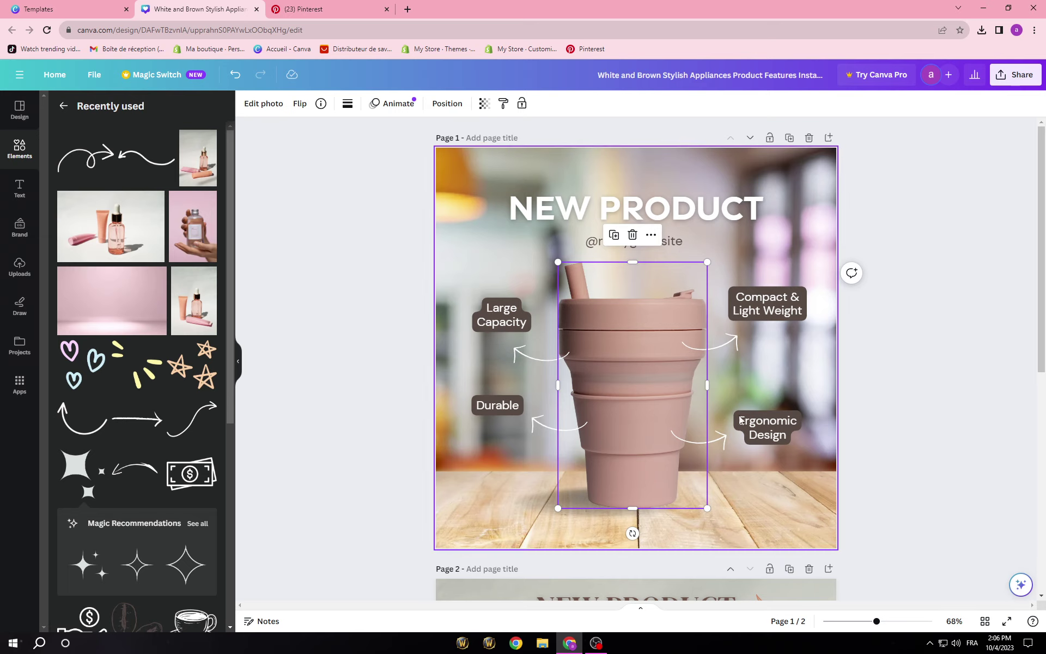
scroll(485, 522, down, 8)
click(583, 575)
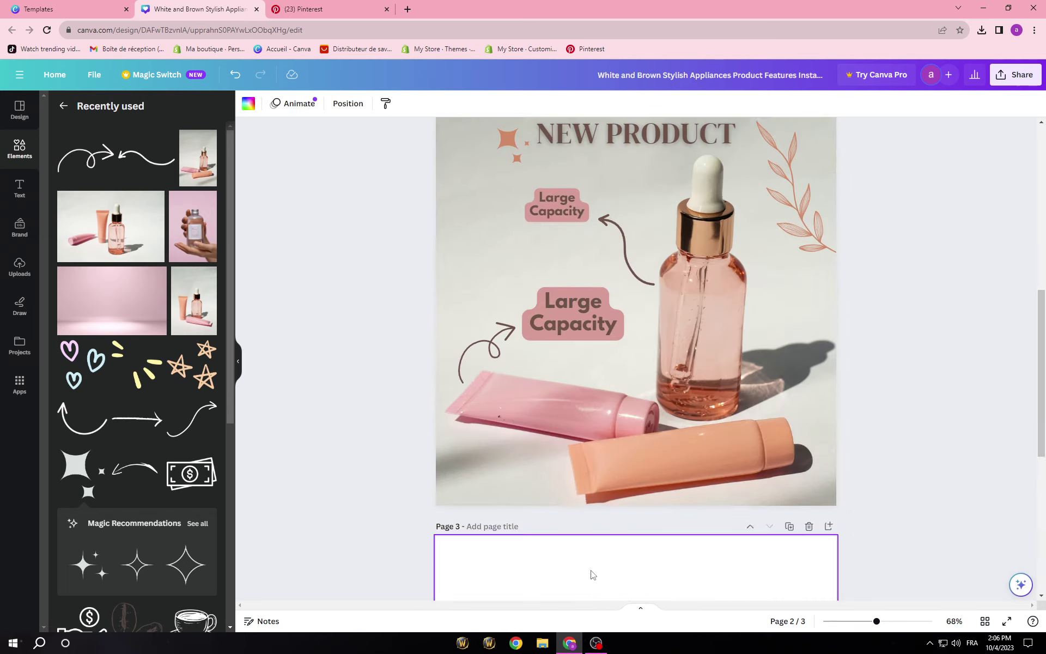
Search Elements for 'product background' and browse all of its photo results.
click(19, 150)
click(169, 111)
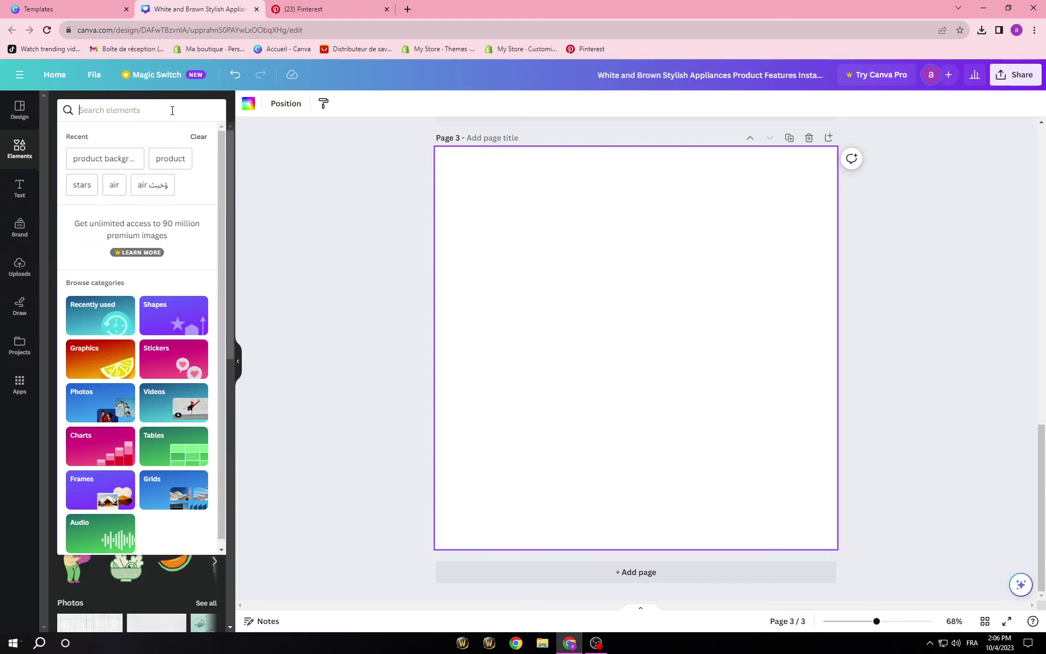
click(133, 157)
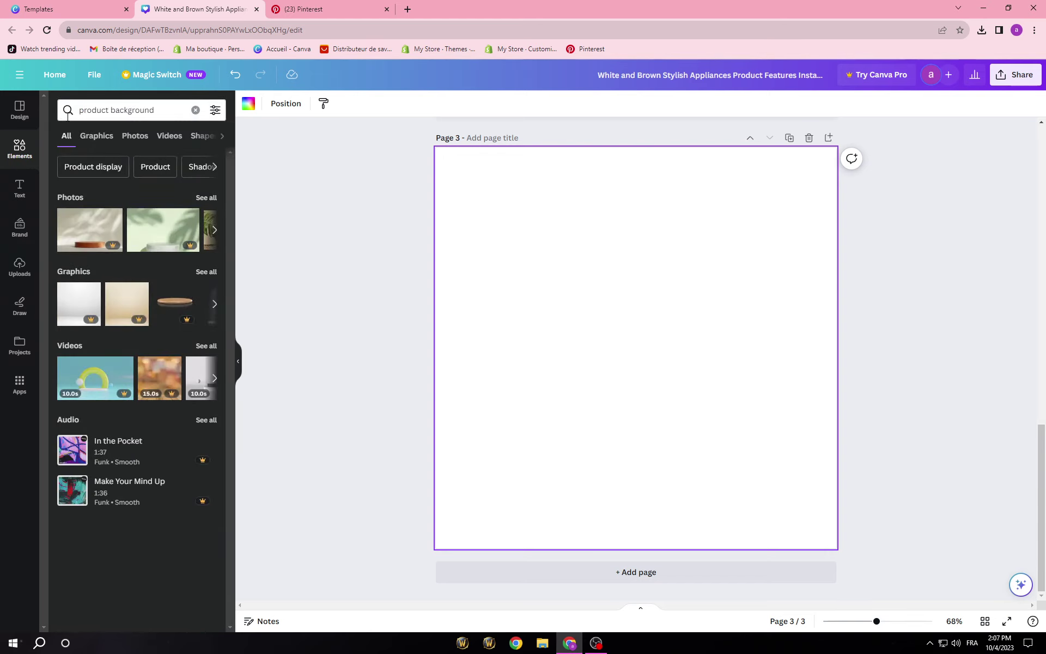
click(206, 198)
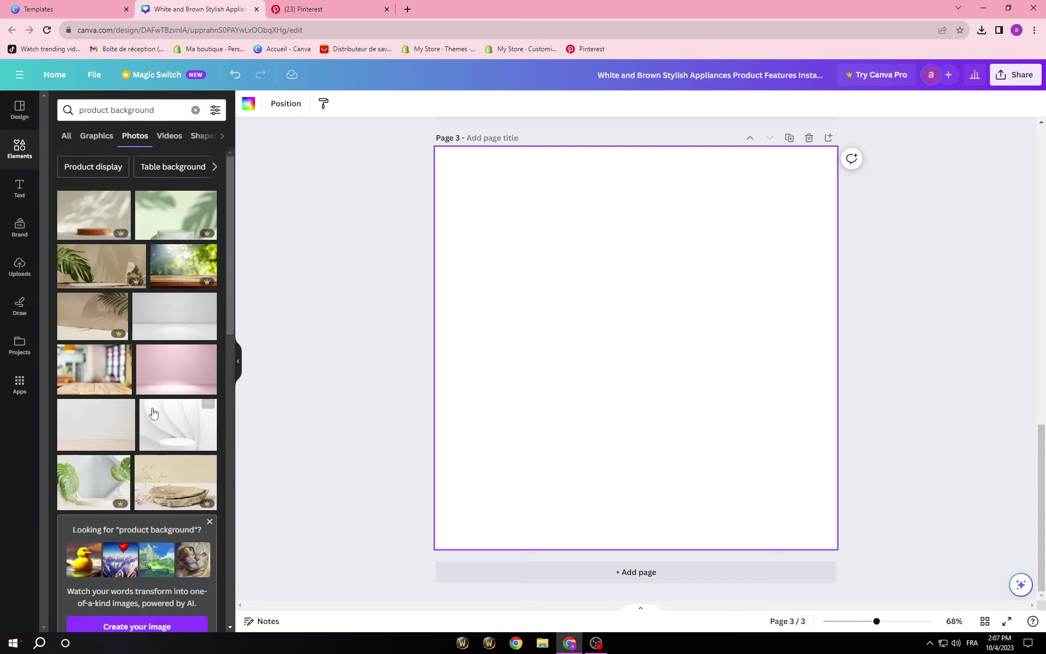
scroll(152, 413, down, 5)
scroll(153, 413, down, 3)
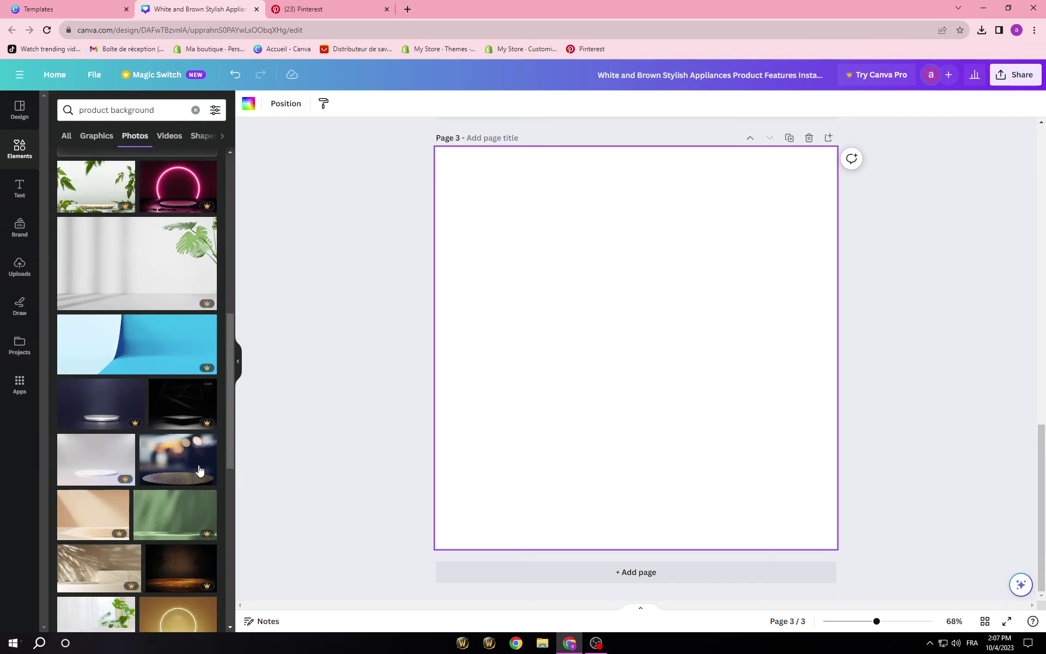
scroll(164, 463, down, 10)
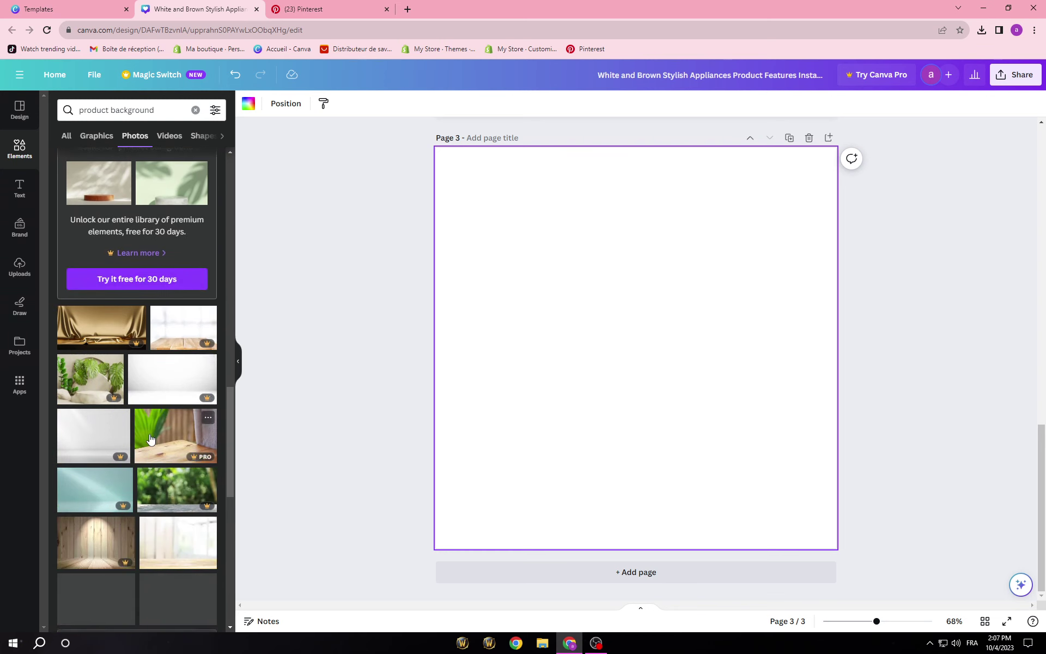
scroll(150, 433, down, 5)
Search Pinterest for 'product background' and browse the podium and backdrop pins.
click(307, 10)
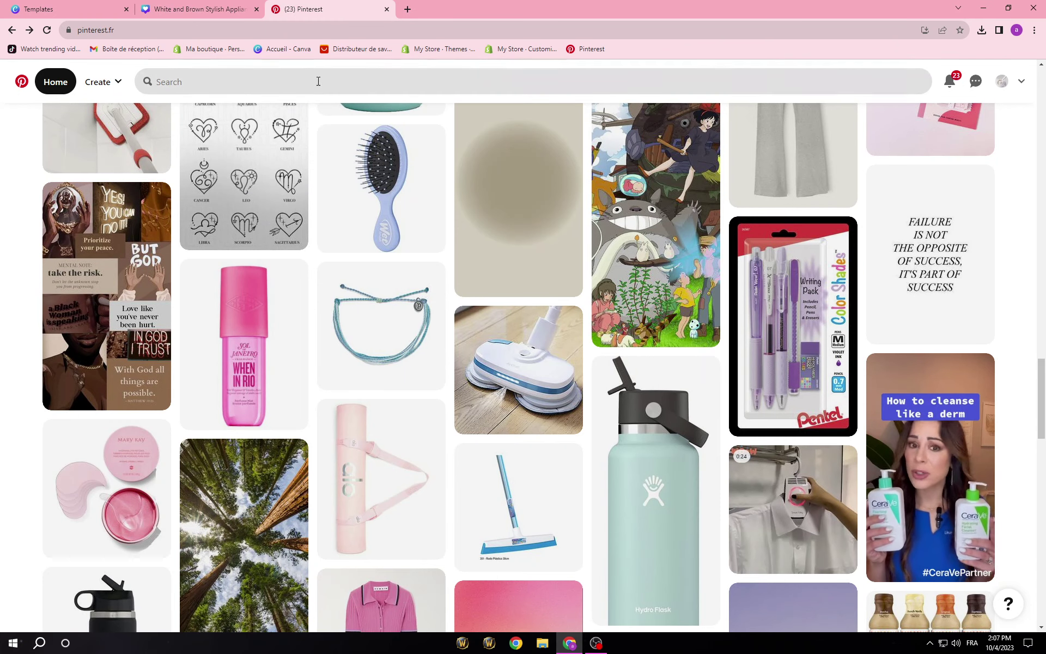
click(318, 81)
text(PRODUCT)
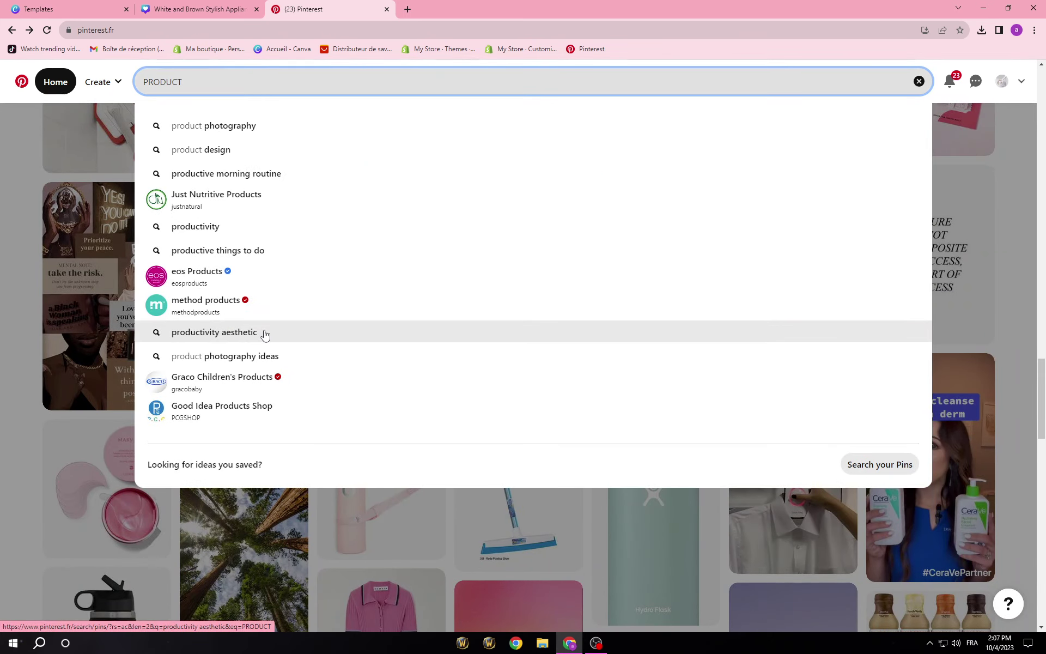
text( B)
click(236, 156)
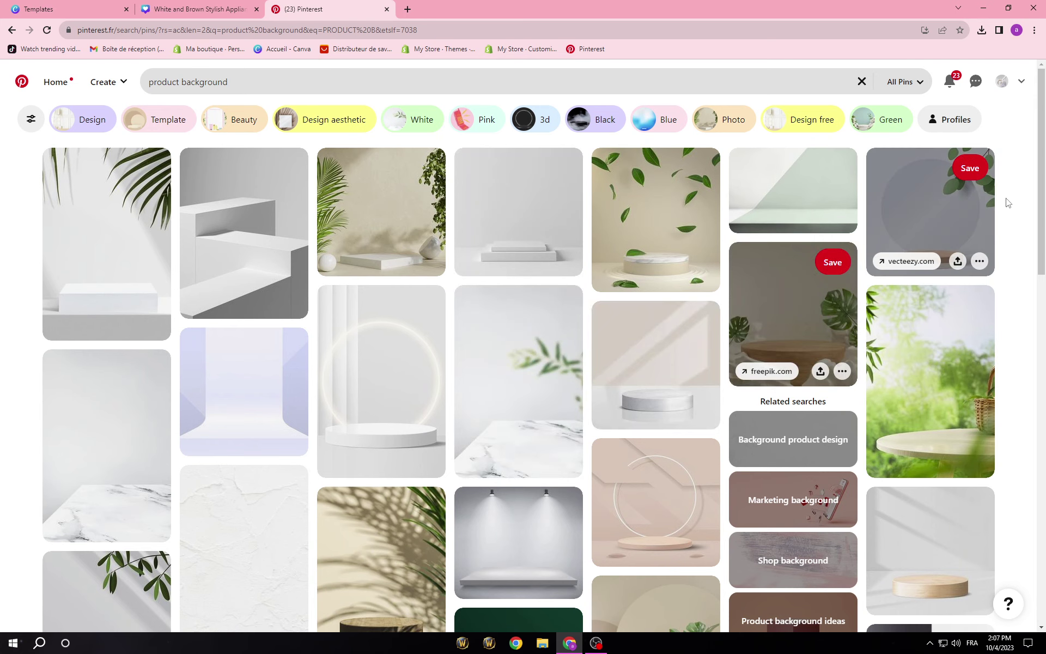
scroll(763, 381, down, 4)
scroll(412, 410, down, 1)
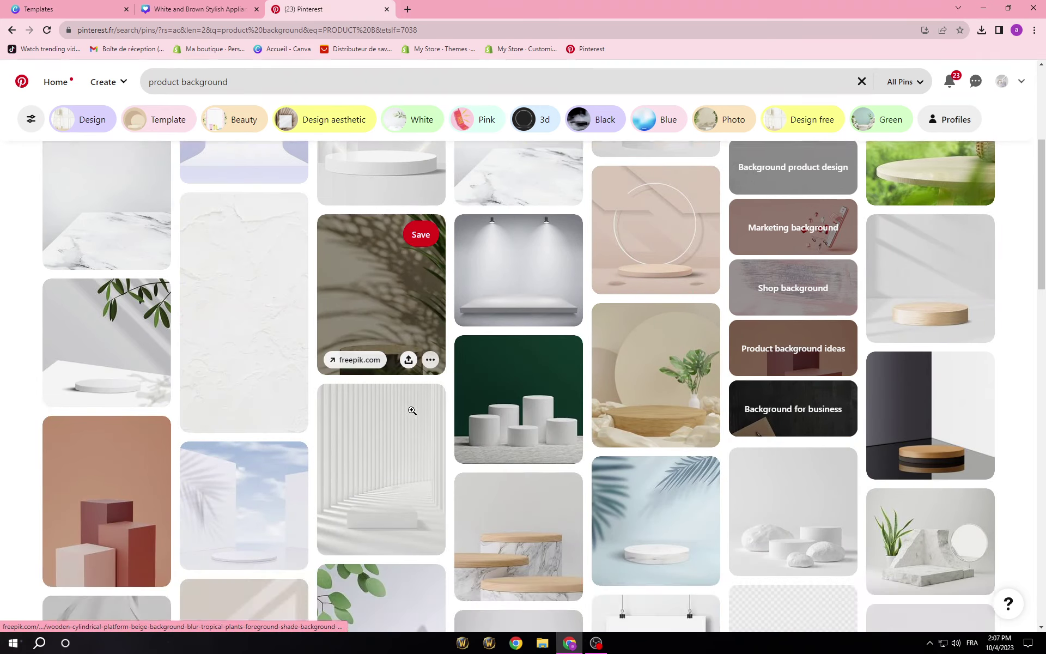
scroll(412, 410, down, 9)
scroll(884, 482, down, 3)
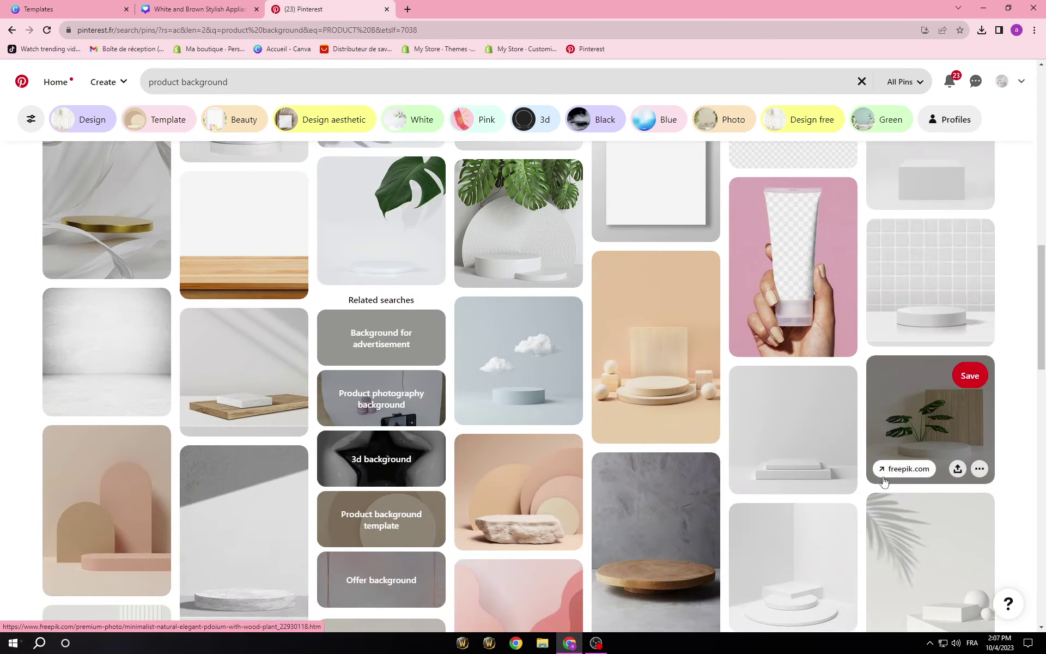
scroll(518, 381, down, 3)
scroll(280, 545, up, 3)
Back in Canva, try the white swirl podium photo on page 3.
click(202, 8)
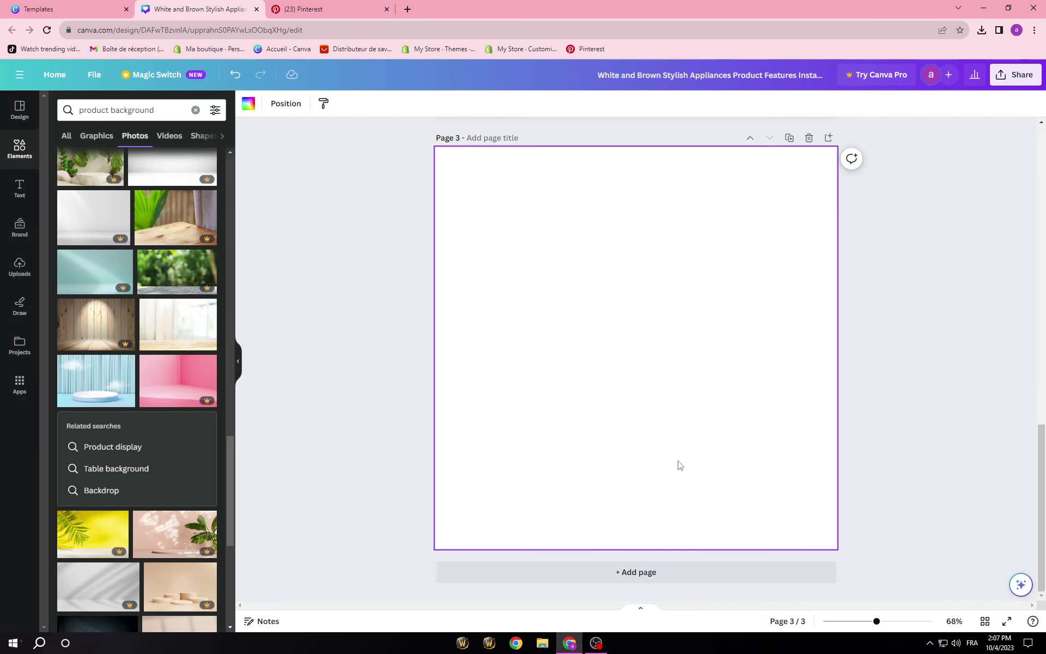
scroll(254, 349, up, 4)
scroll(127, 416, up, 1)
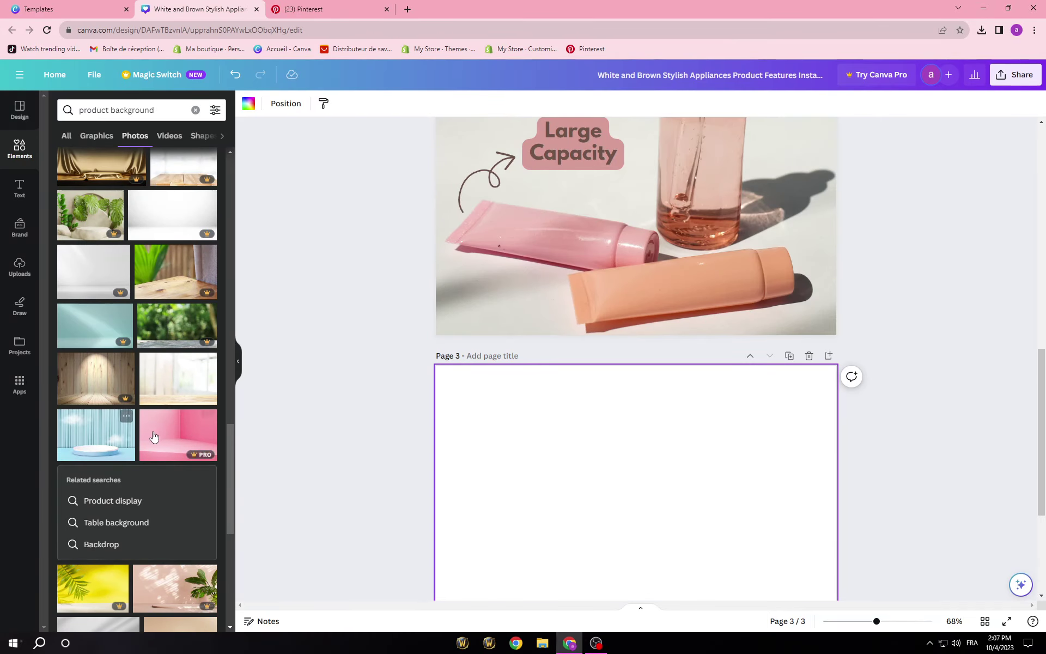
scroll(409, 519, down, 4)
scroll(319, 458, up, 1)
scroll(165, 458, down, 10)
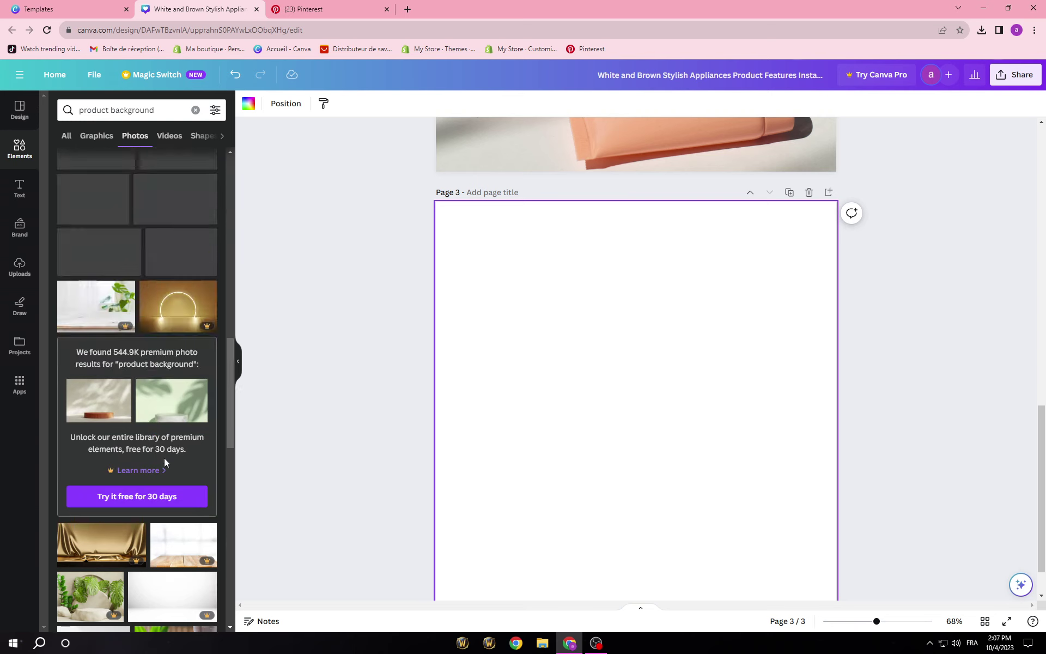
scroll(162, 454, up, 3)
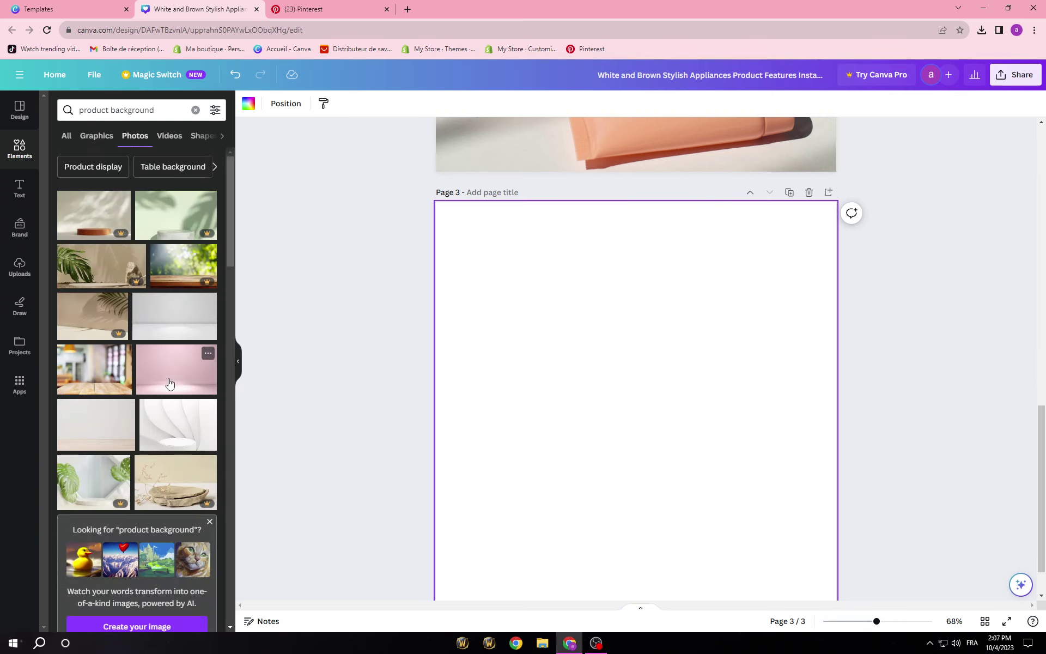
click(199, 445)
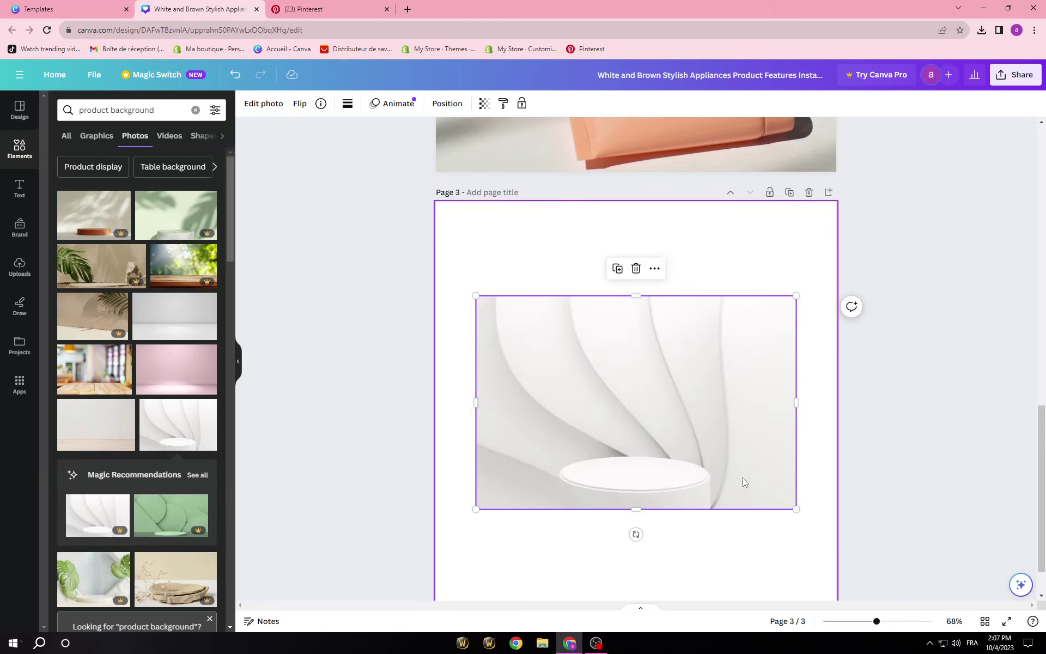
right_click(640, 416)
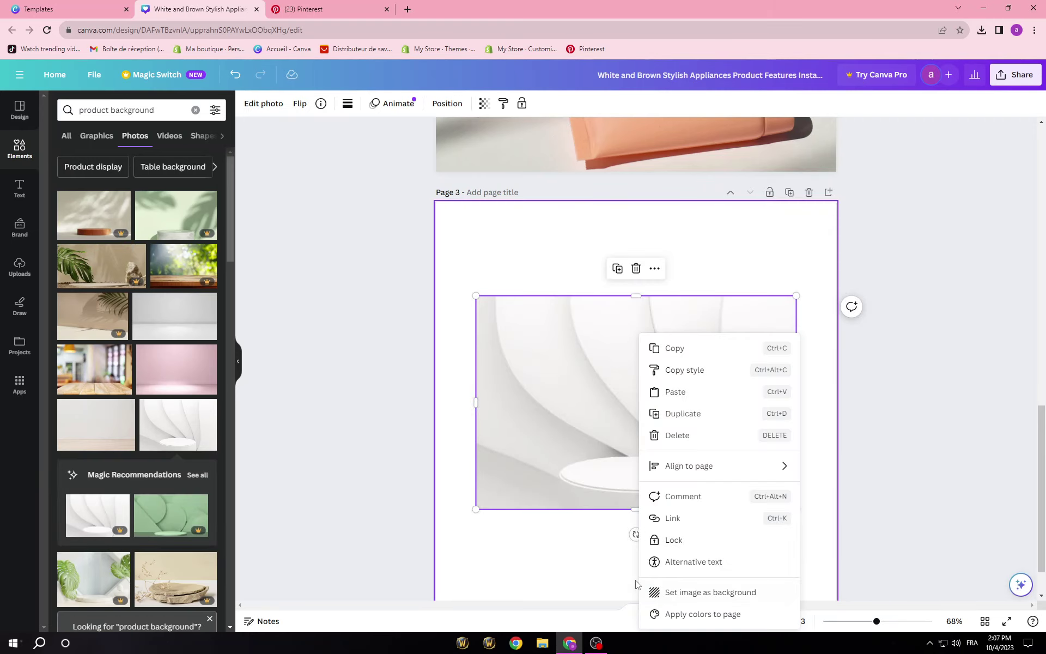
click(943, 408)
Delete the podium photo and the blank page 3, leaving two pages.
scroll(599, 394, up, 15)
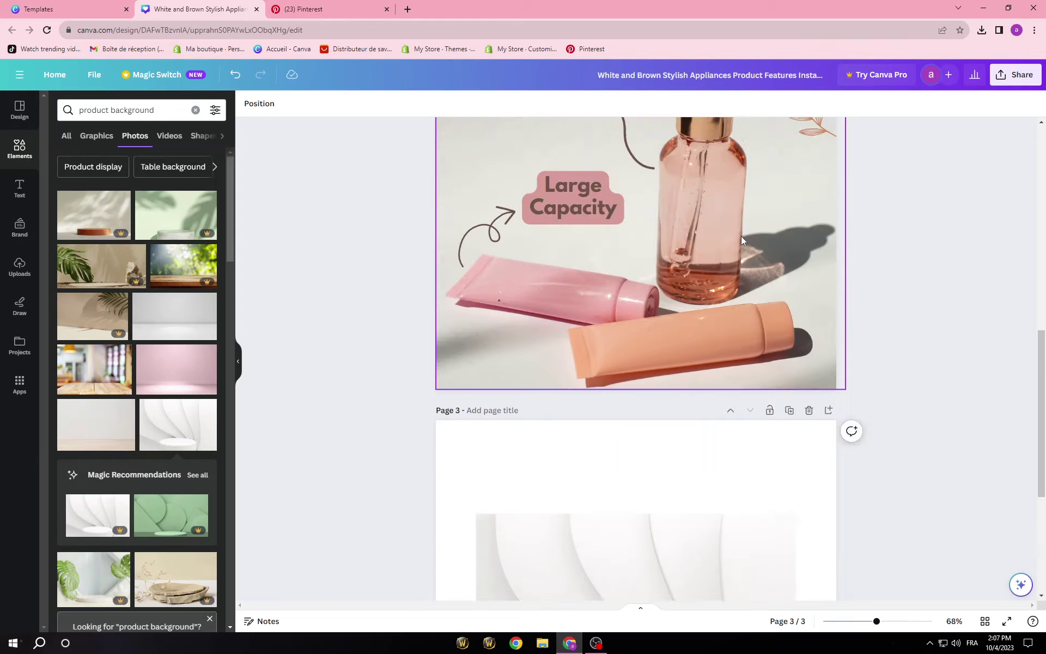
click(645, 282)
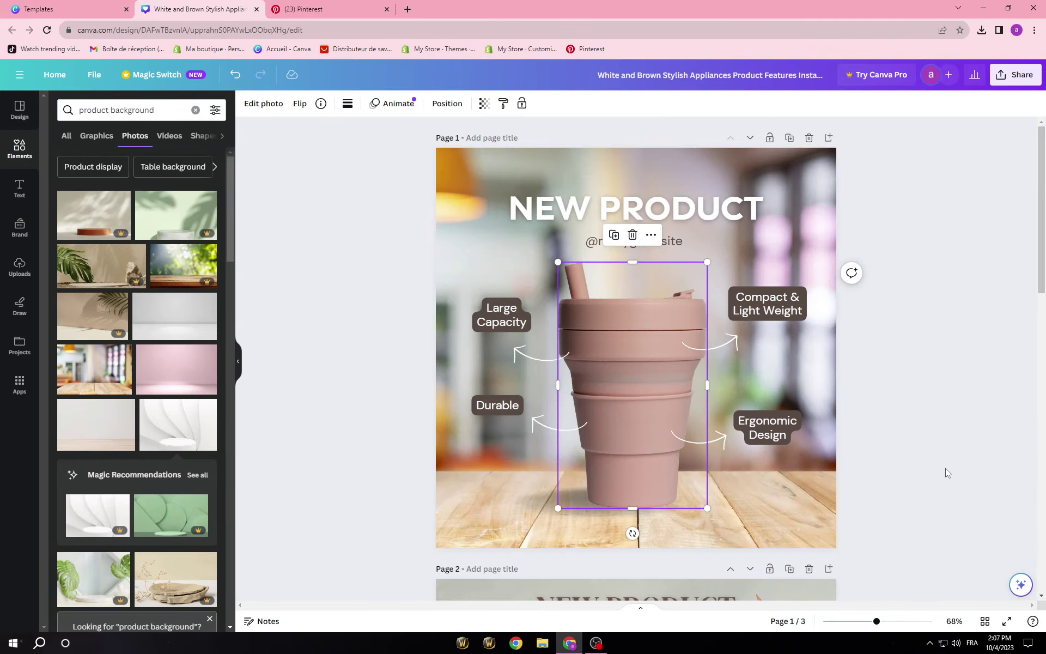
scroll(891, 437, down, 15)
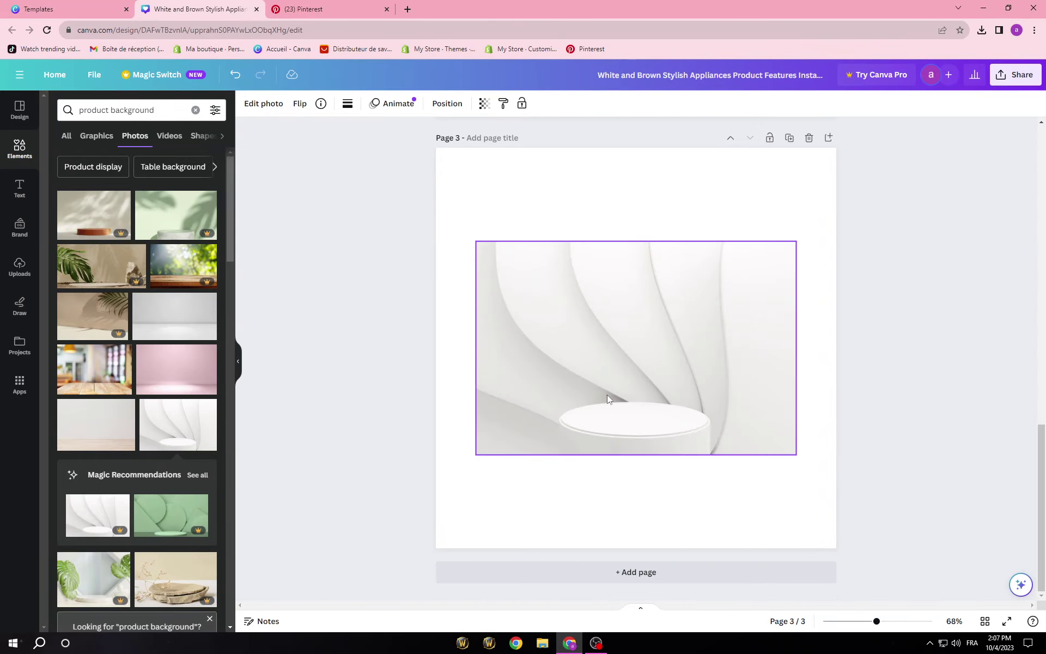
click(643, 253)
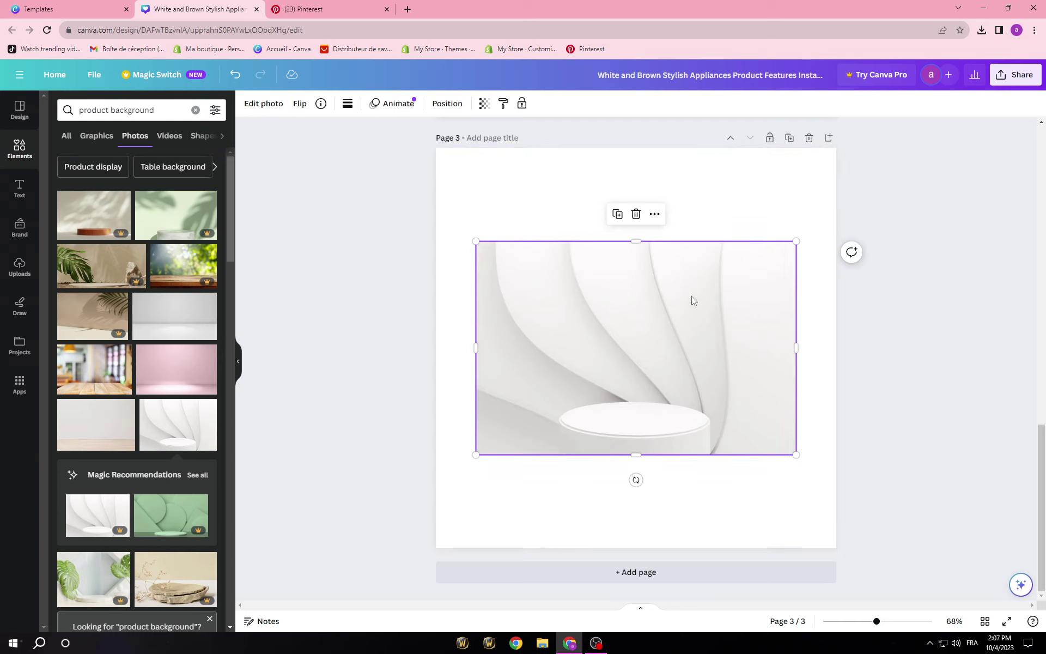
click(636, 215)
click(810, 138)
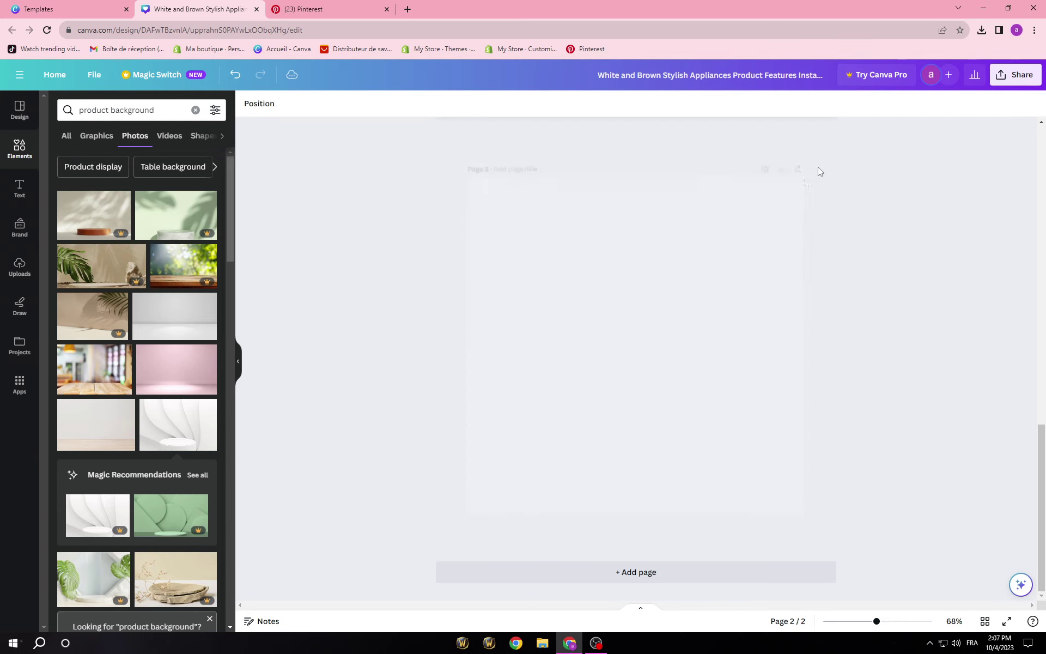
Browse all Elements photo results for 'product' and add a blank page 3.
scroll(846, 386, down, 5)
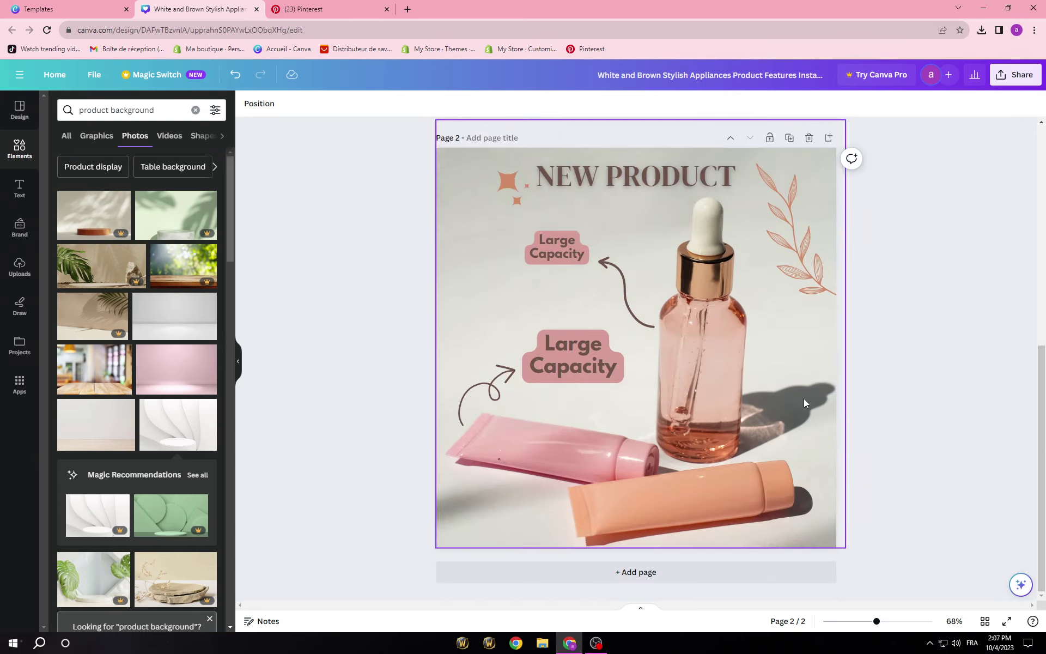
click(739, 354)
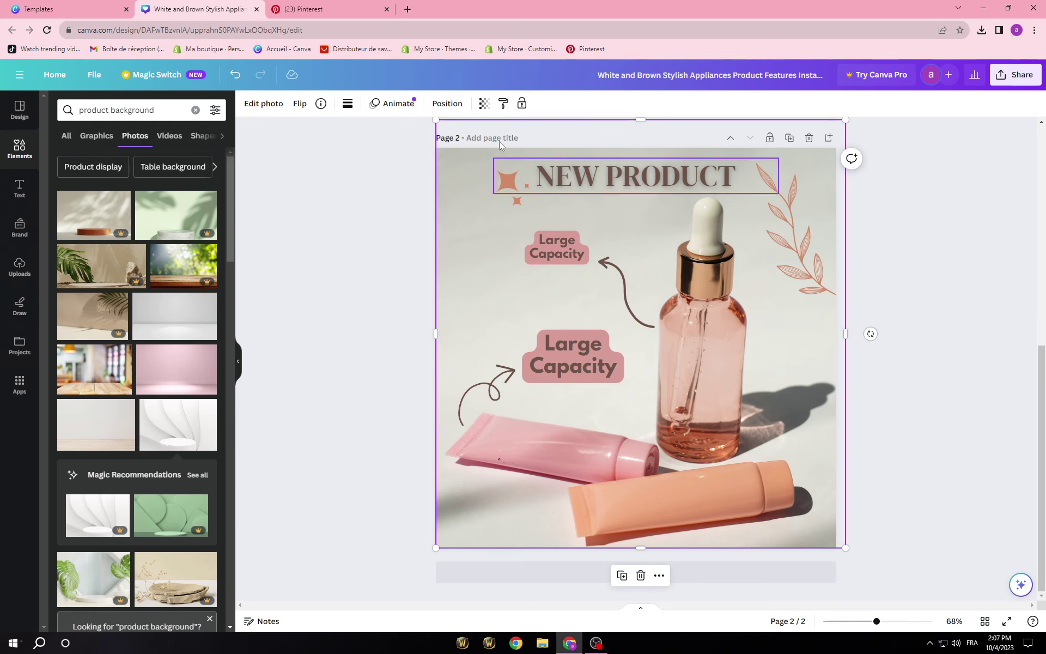
click(15, 150)
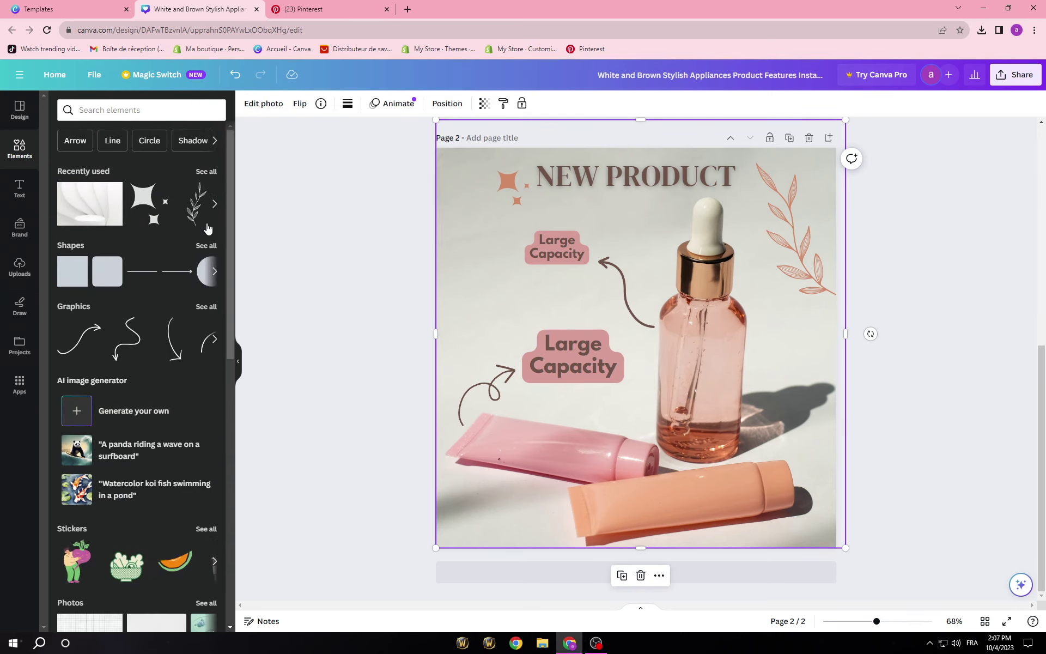
click(145, 110)
click(188, 163)
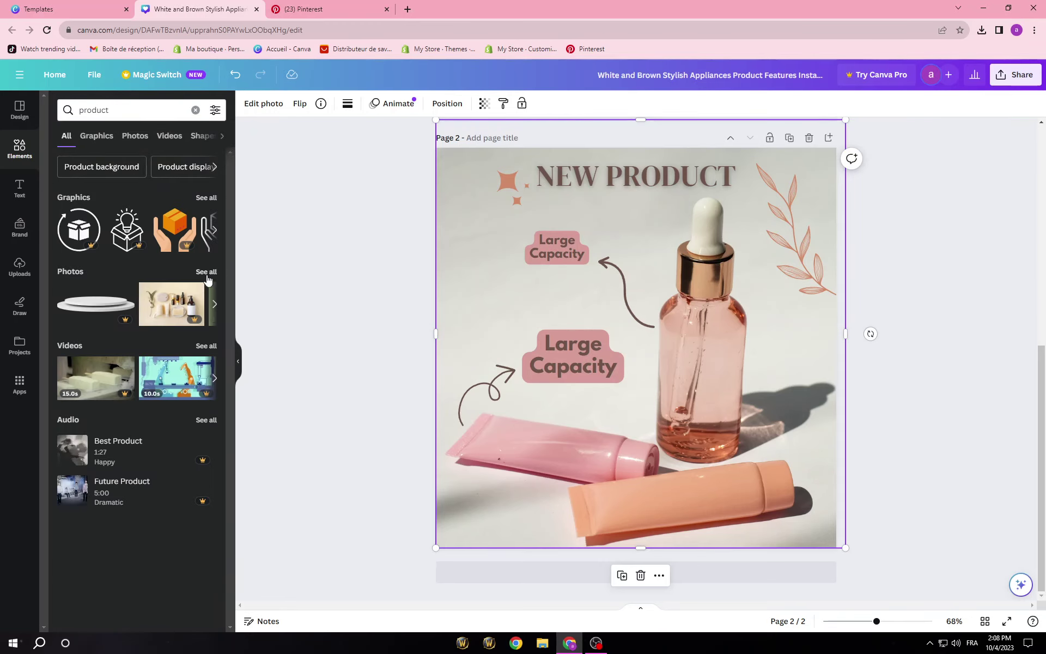
click(208, 272)
scroll(192, 339, down, 4)
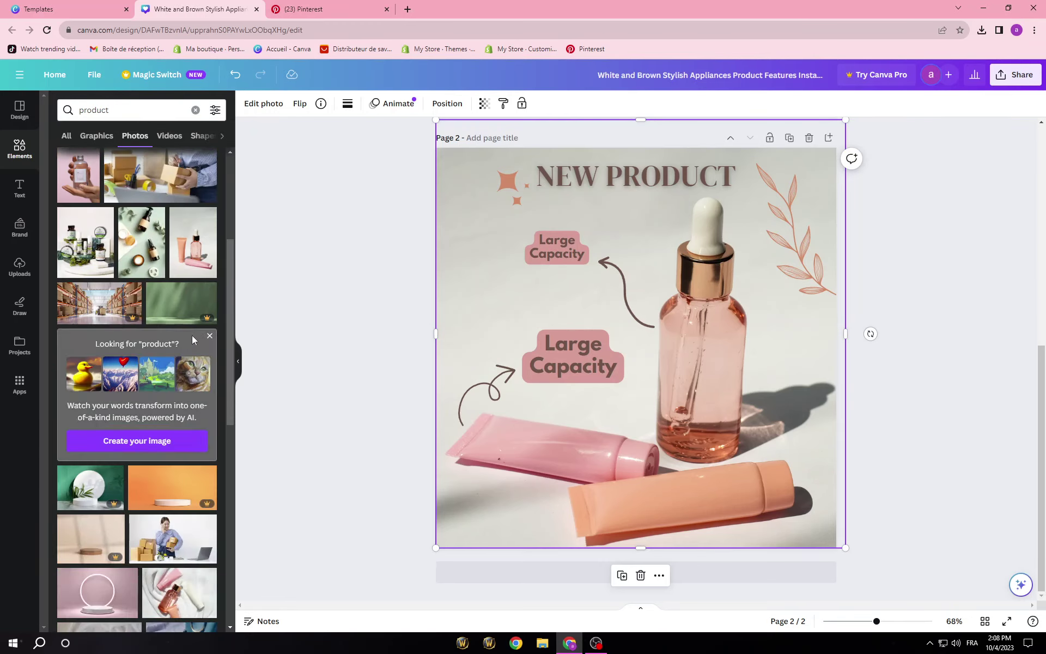
scroll(148, 342, down, 5)
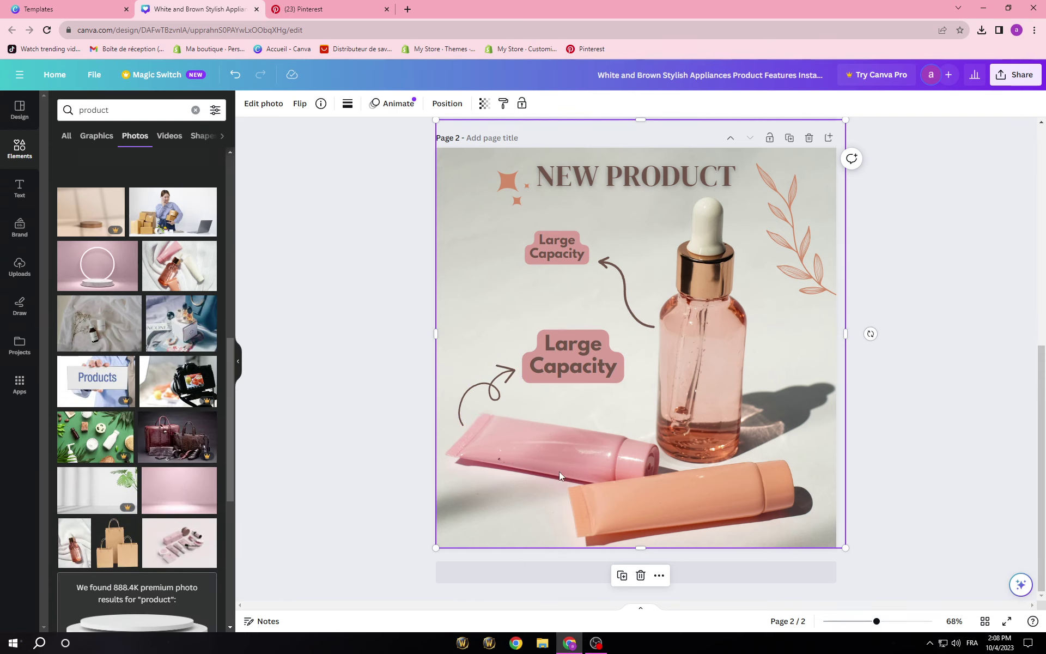
click(594, 581)
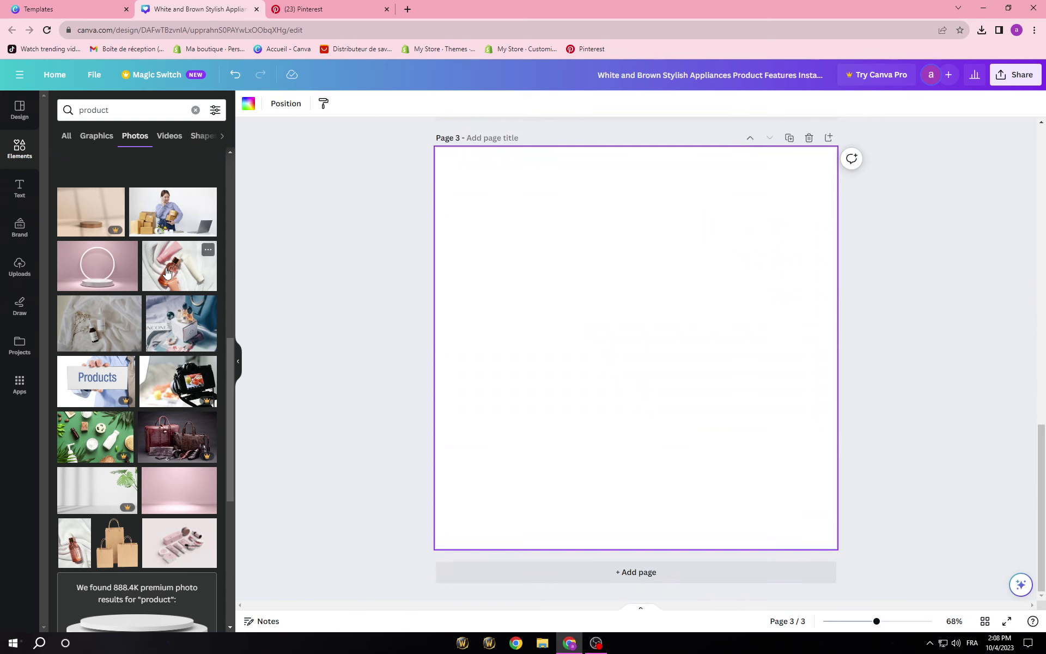
Set the pink serum bottle photo as page 3's background and add a blank page 4.
click(167, 273)
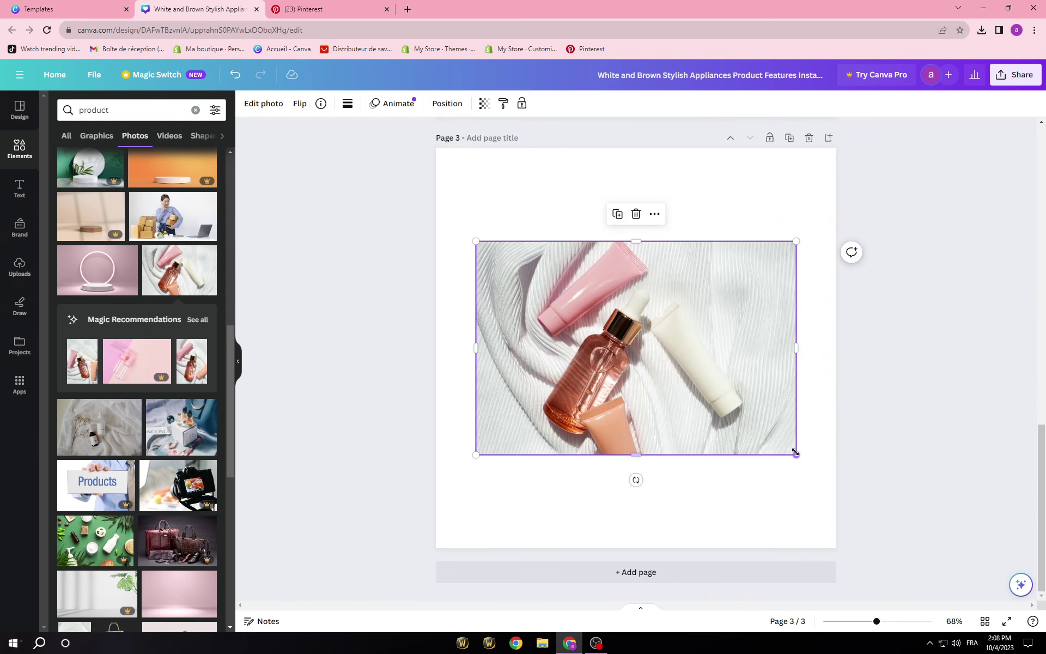
drag(796, 453, 1030, 610)
drag(763, 517, 684, 432)
right_click(684, 431)
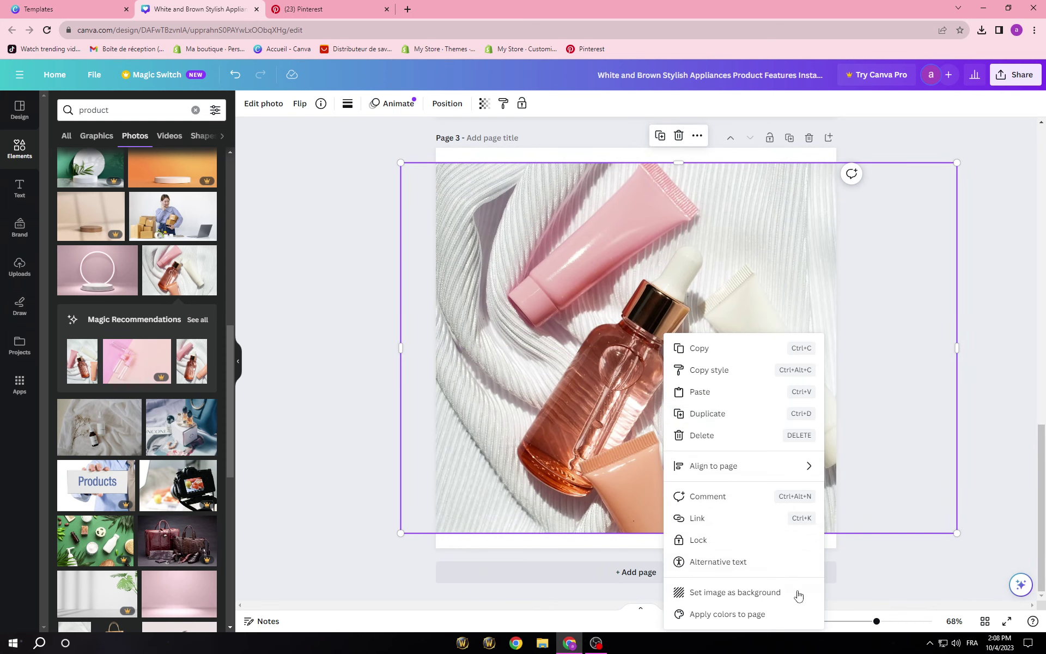
click(706, 592)
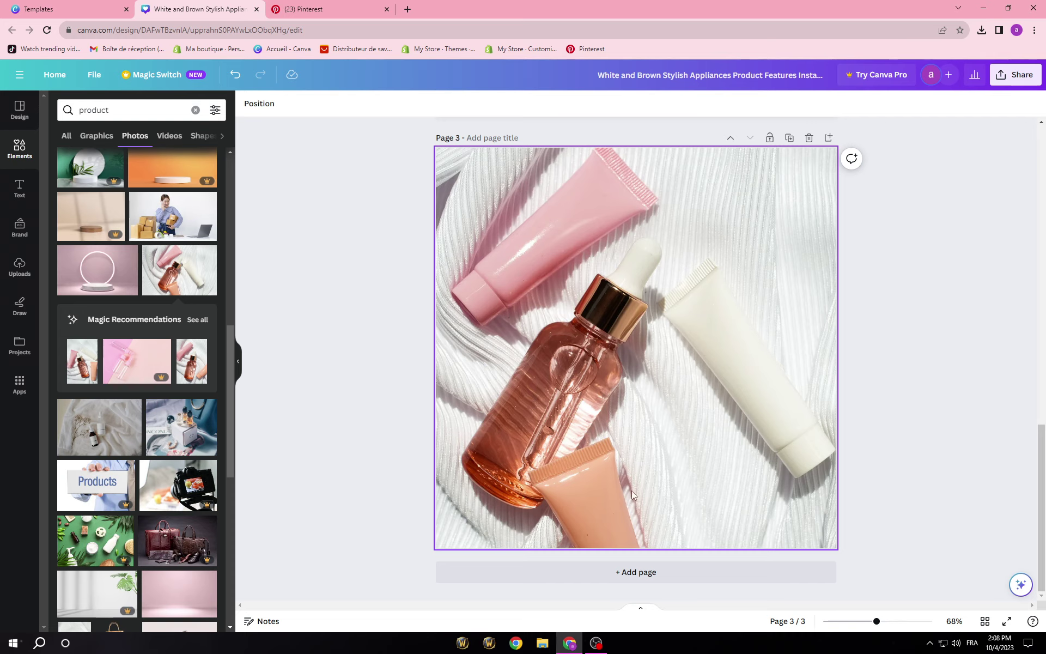
click(627, 572)
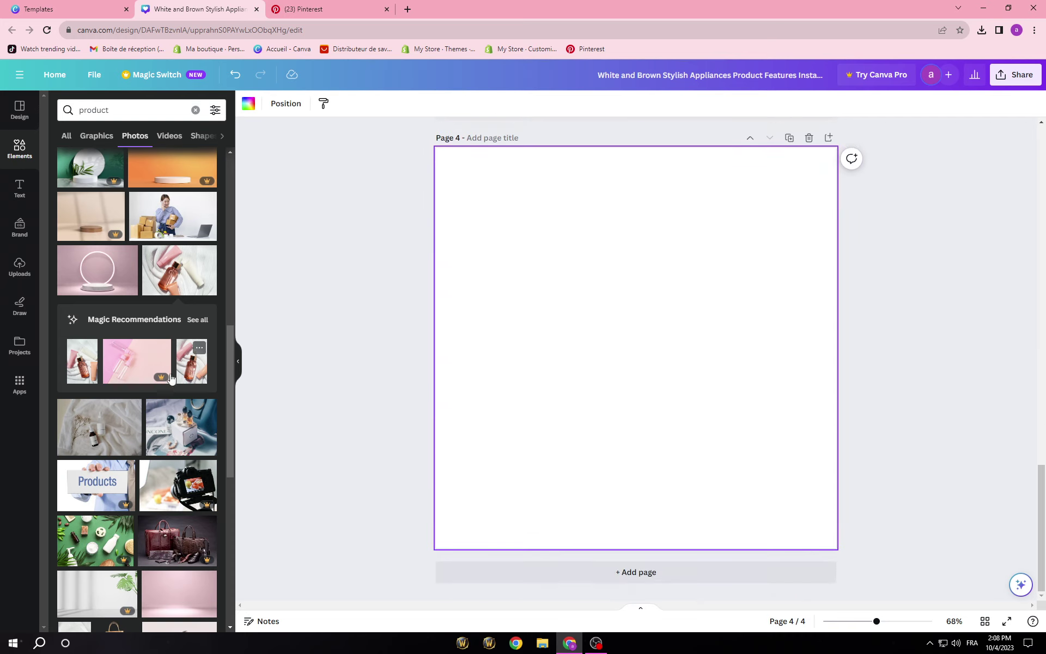
Place the bottles-and-tubes photo on page 4, twice trying and undoing it as background.
click(77, 373)
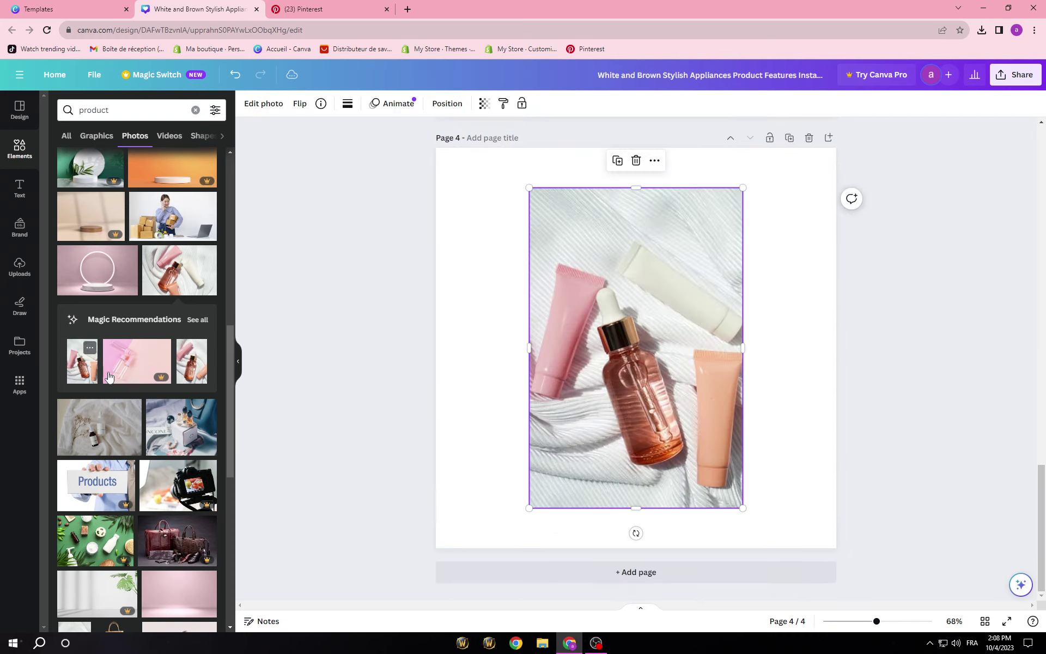
right_click(648, 378)
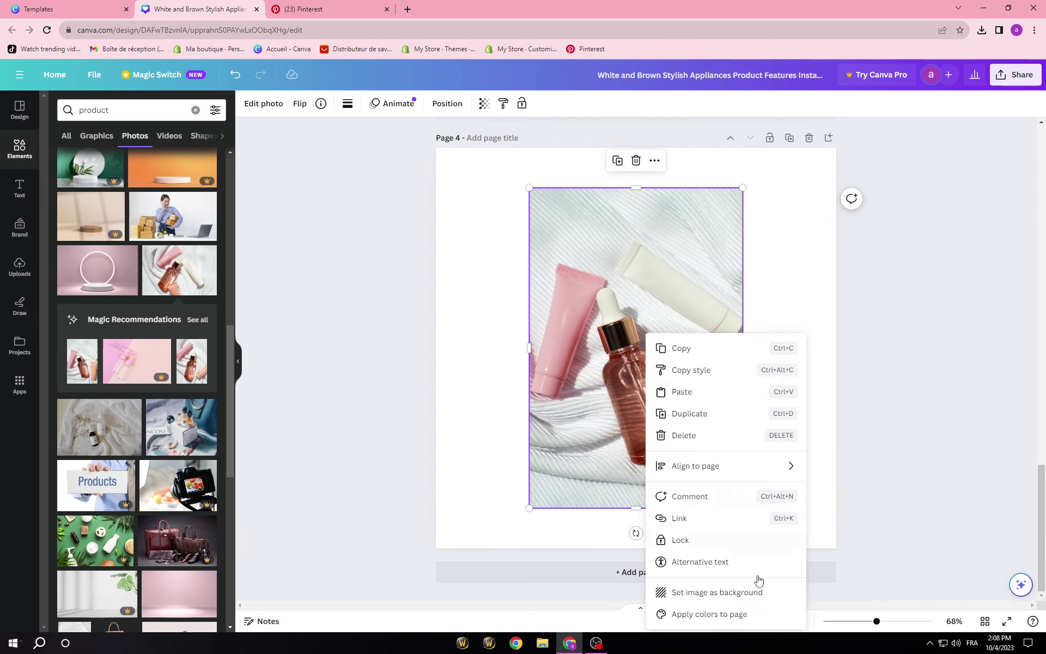
click(725, 590)
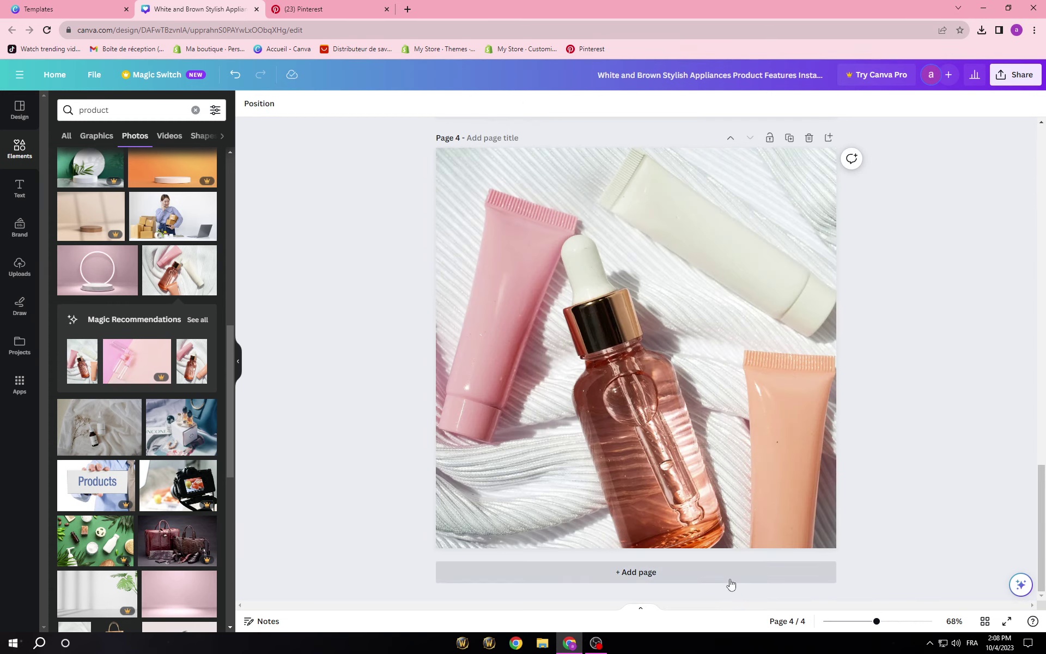
click(236, 81)
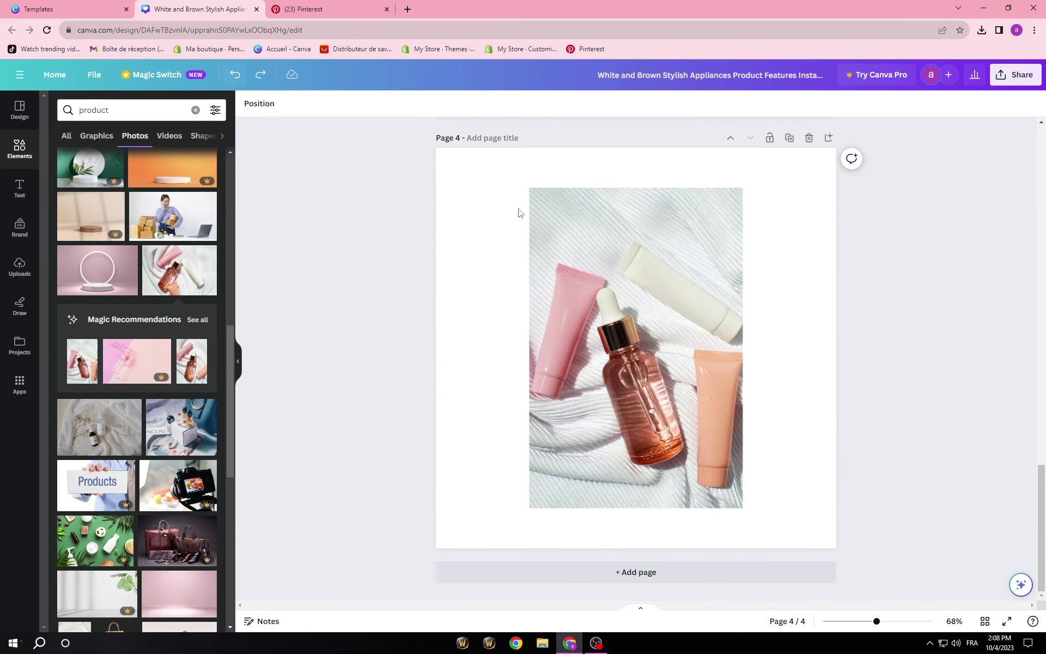
click(532, 507)
drag(636, 186, 636, 236)
drag(658, 398, 657, 374)
right_click(654, 362)
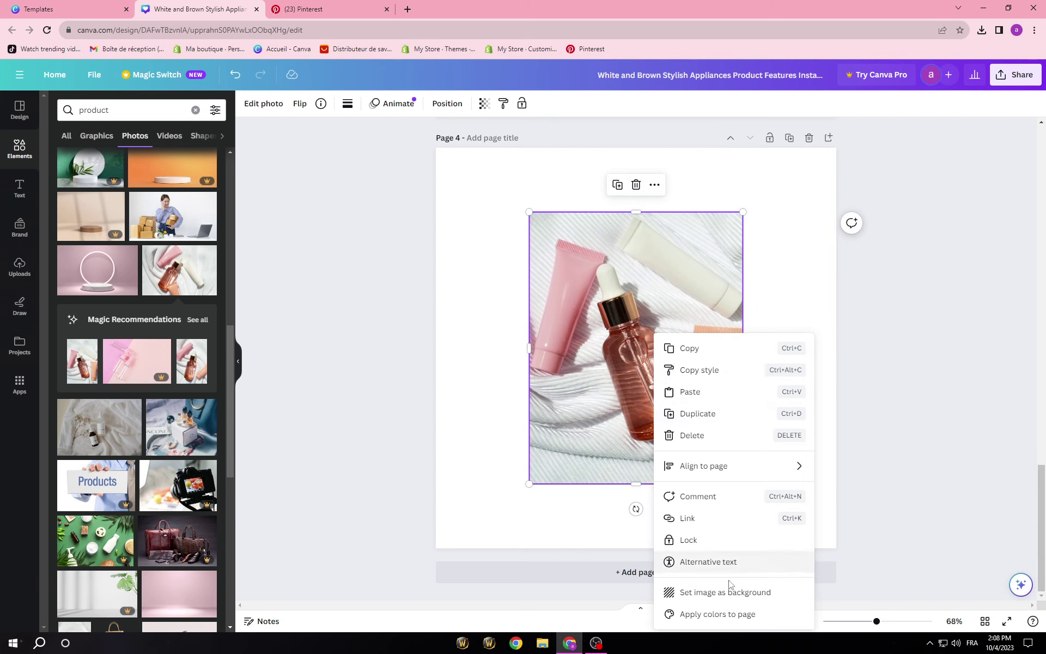
click(727, 594)
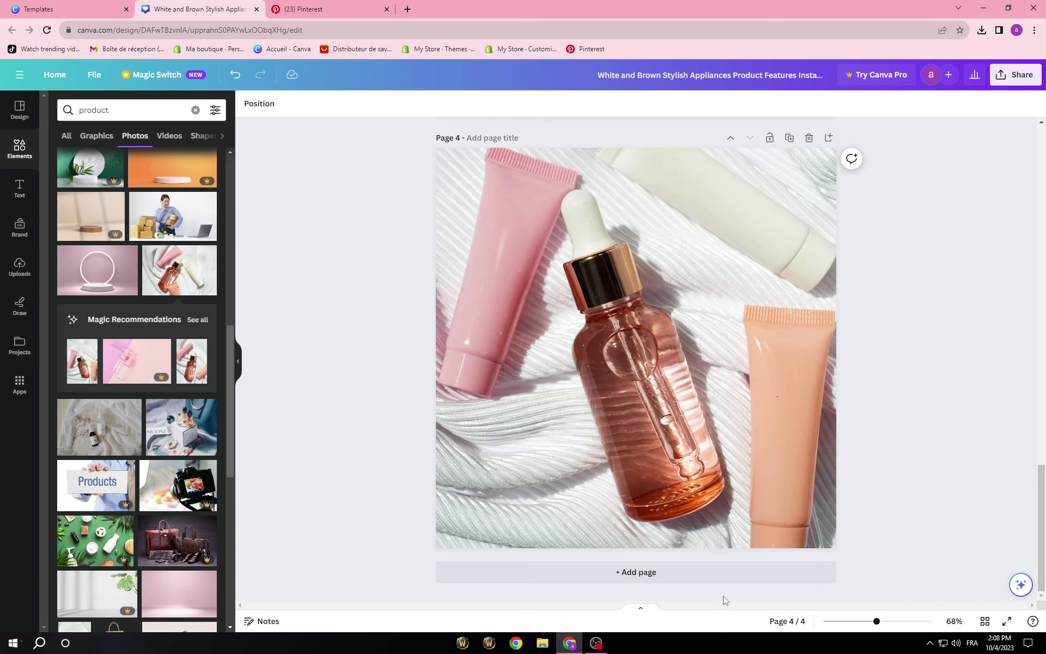
click(235, 79)
Enlarge and shift the bottles-and-tubes photo to reach page 4's top and right edges.
click(612, 376)
drag(530, 484, 485, 539)
drag(555, 460, 511, 469)
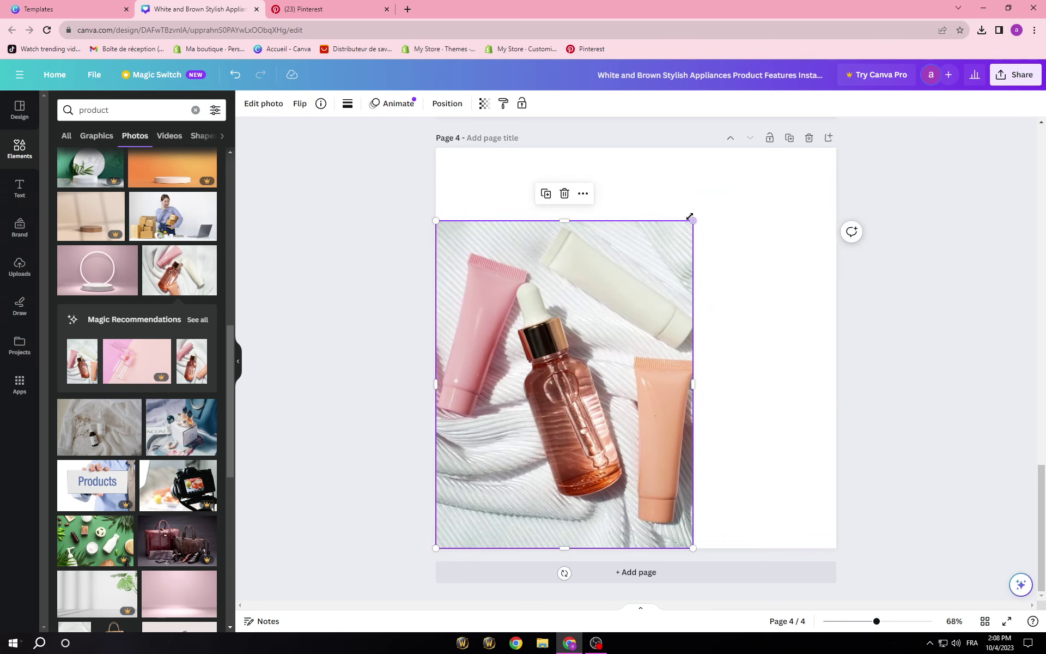
drag(692, 221, 817, 204)
drag(768, 349, 850, 351)
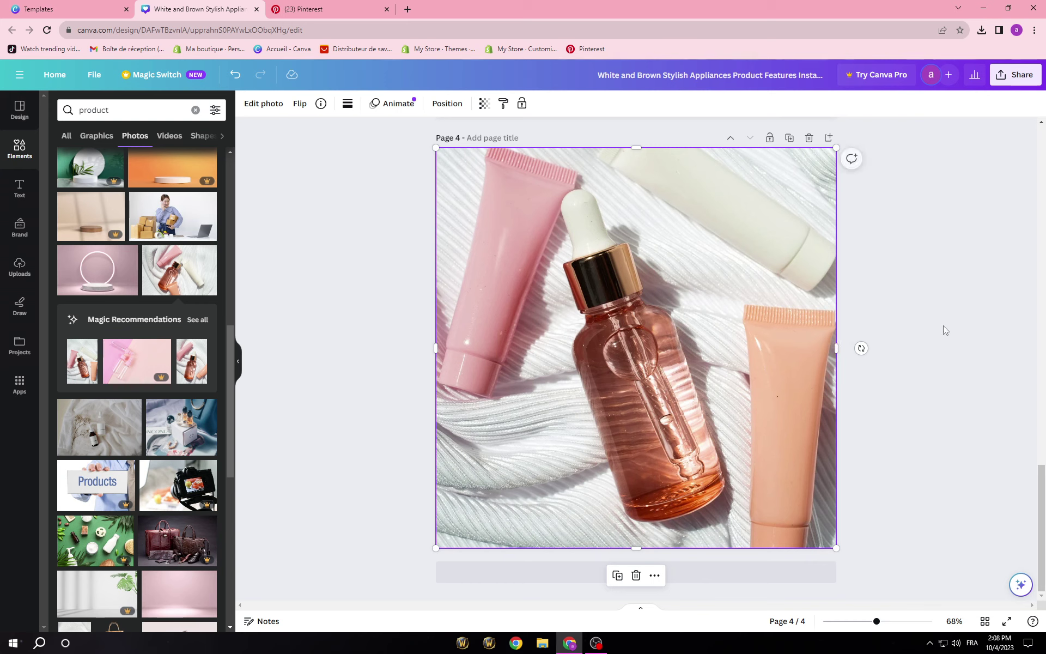
Recreate page 4 with the dried-flower bottle photo stretched to cover the whole page.
scroll(792, 281, up, 3)
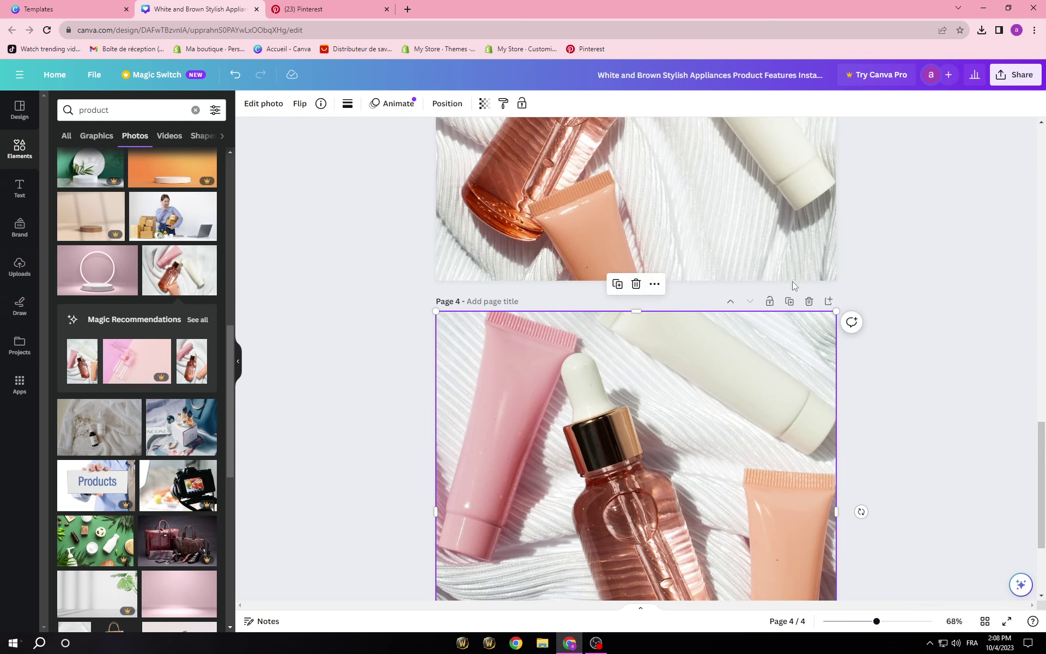
click(809, 302)
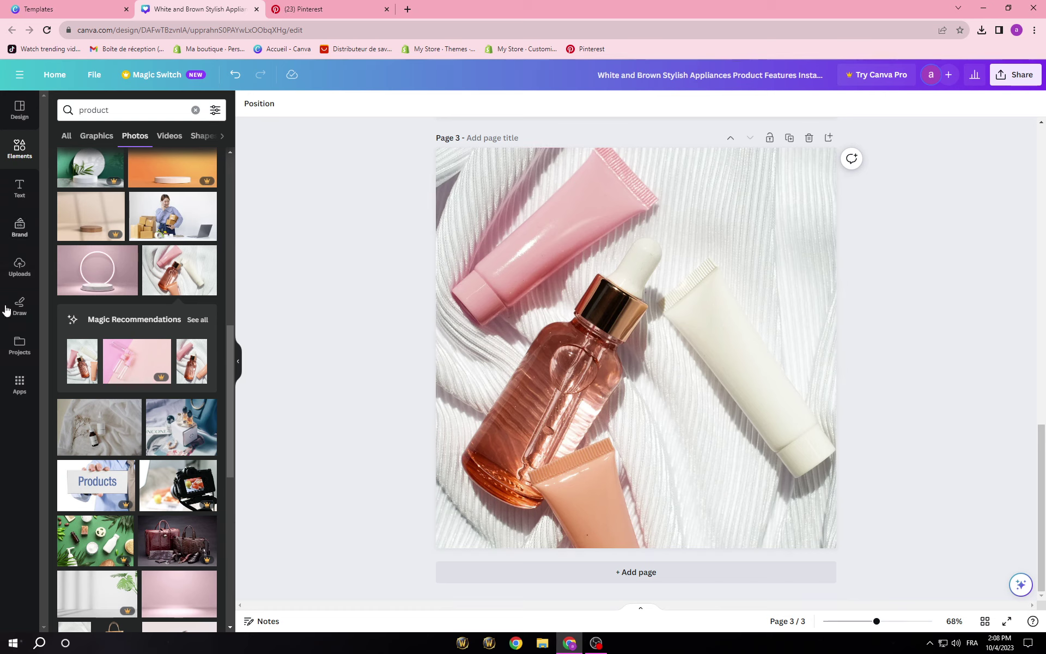
click(682, 572)
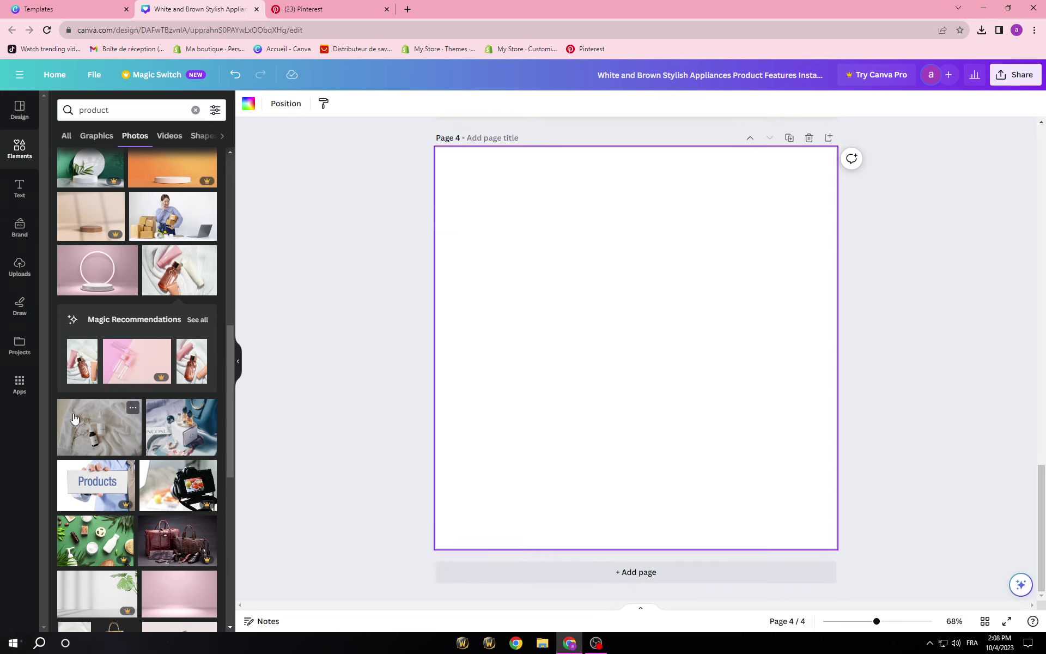
click(75, 419)
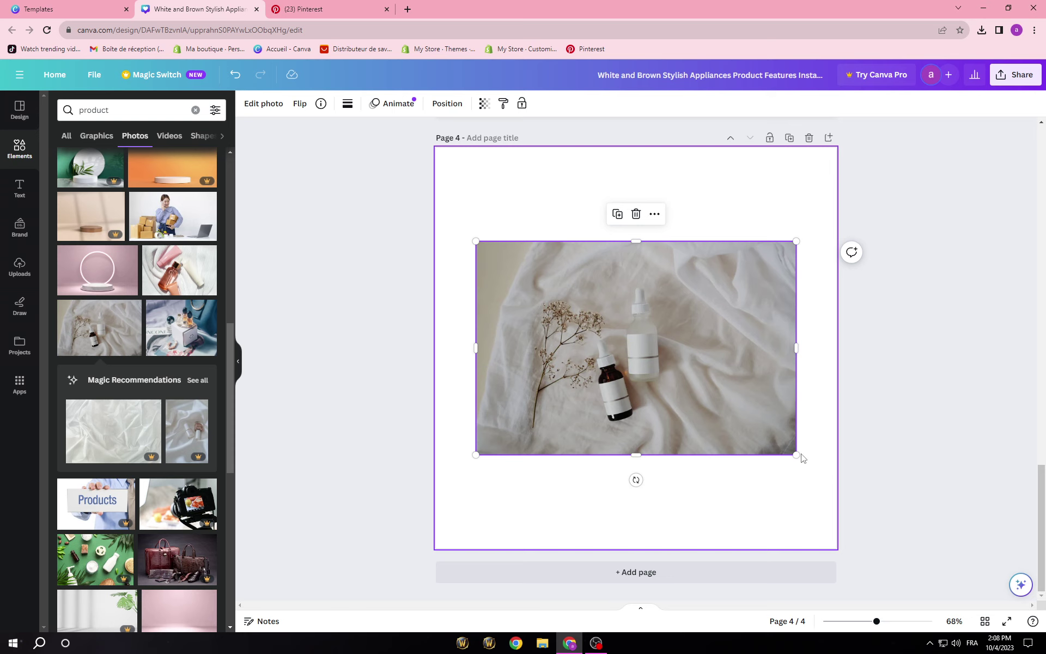
drag(811, 467, 1008, 550)
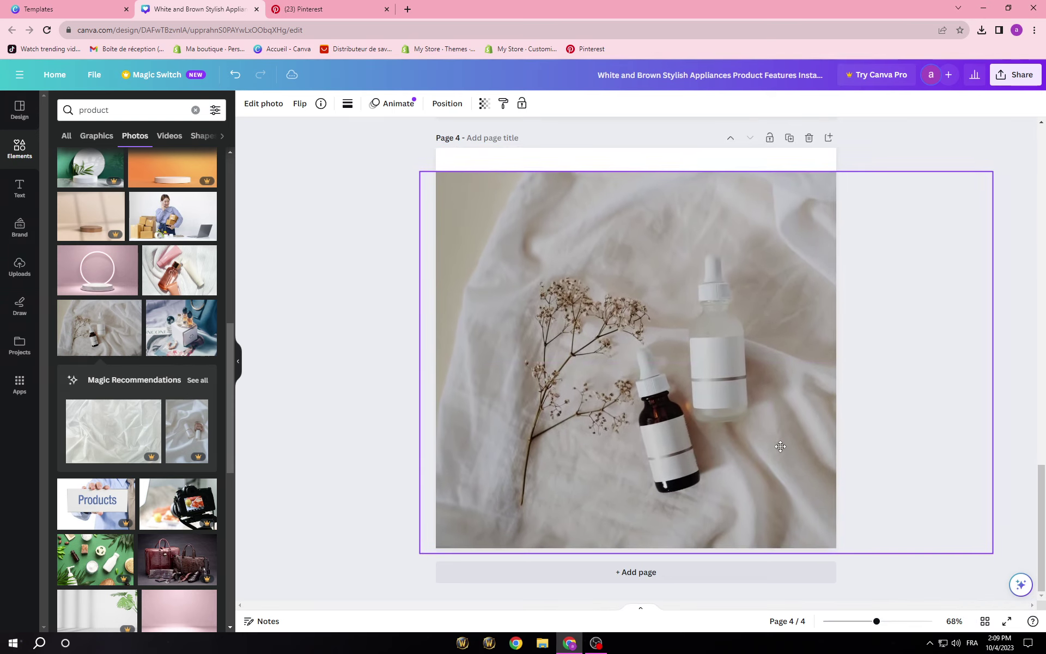
drag(706, 171, 712, 141)
click(392, 406)
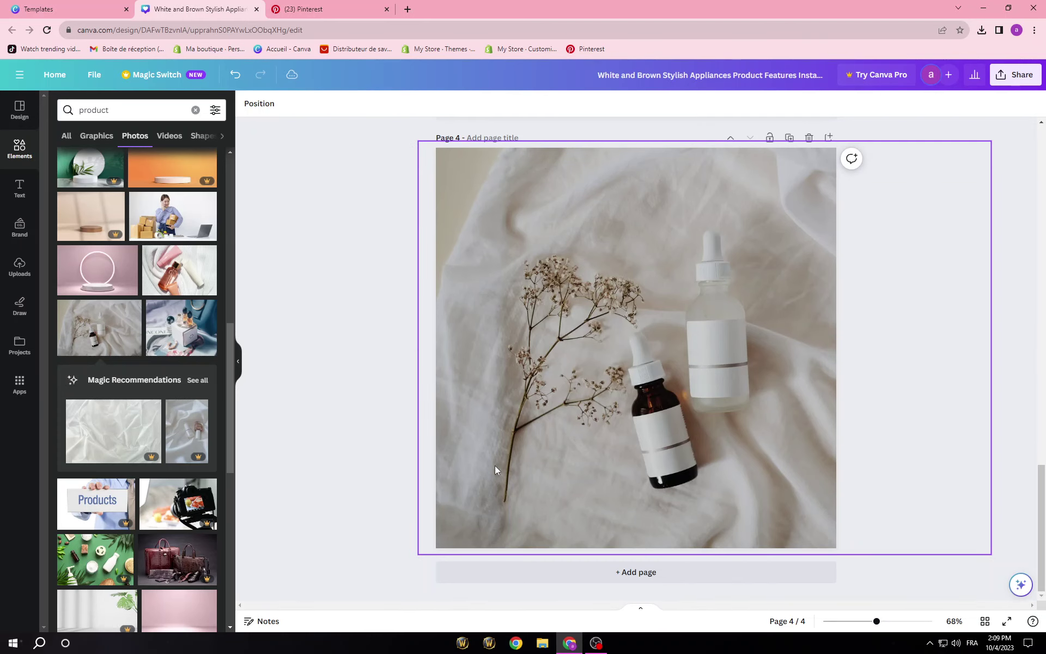
Delete page 2, the NEW PRODUCT serum page with the callouts.
scroll(495, 466, up, 10)
scroll(744, 444, down, 4)
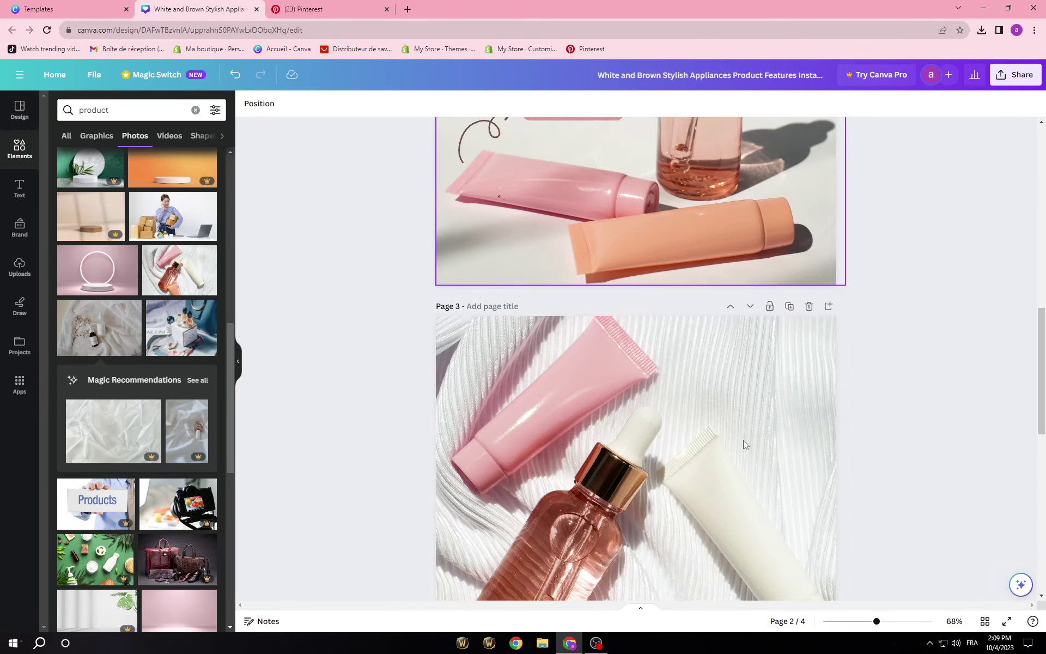
scroll(507, 327, up, 4)
scroll(484, 358, up, 5)
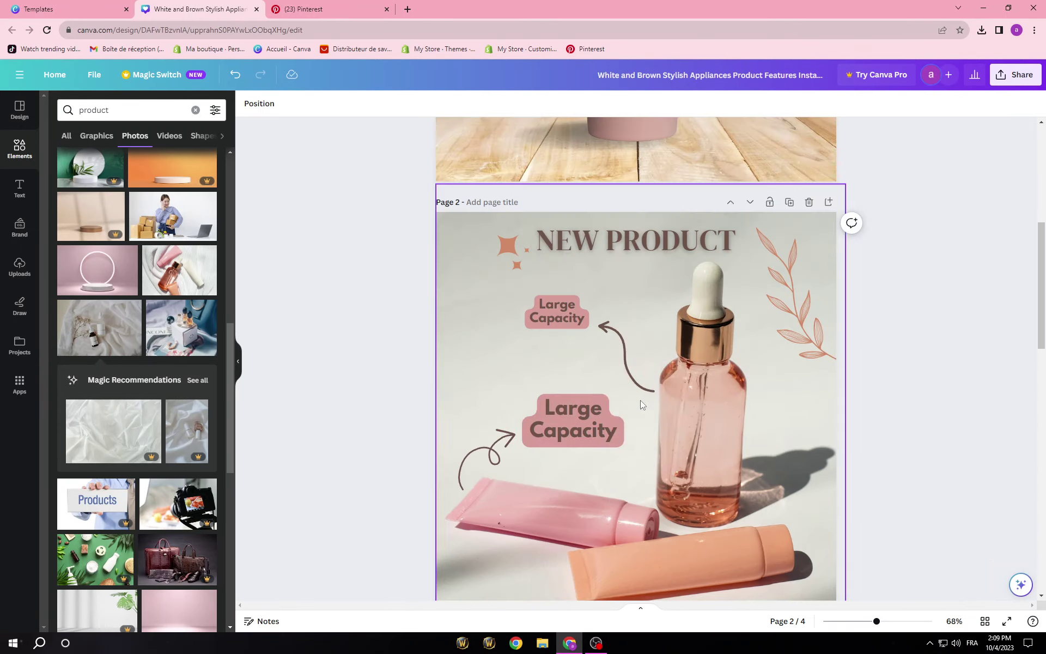
scroll(830, 286, up, 1)
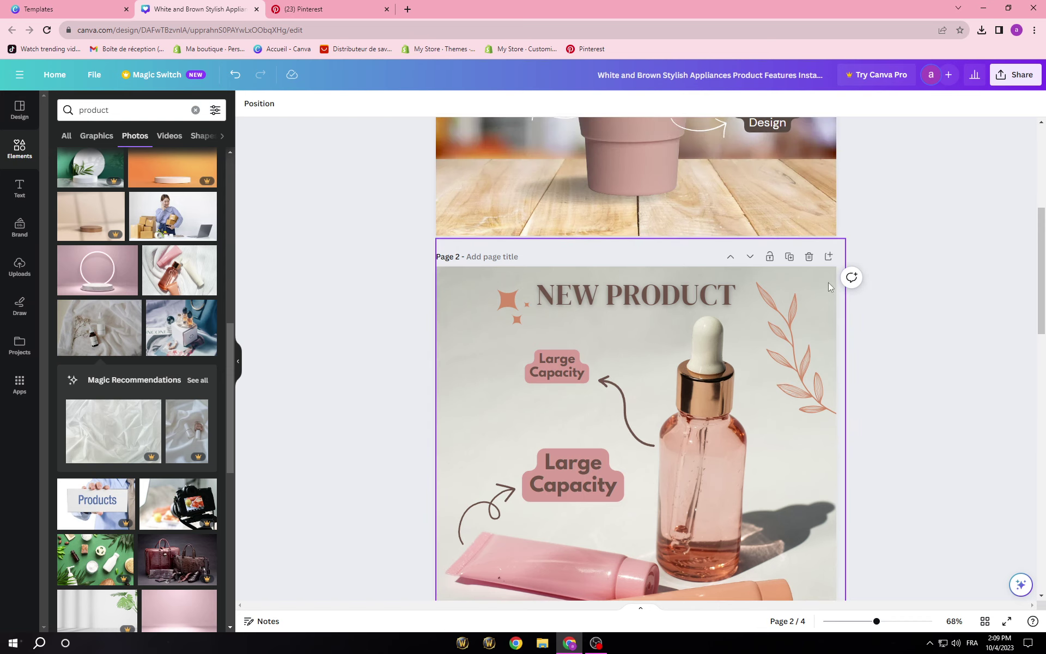
click(808, 257)
Scroll through the remaining three pages to review the design.
scroll(720, 382, up, 4)
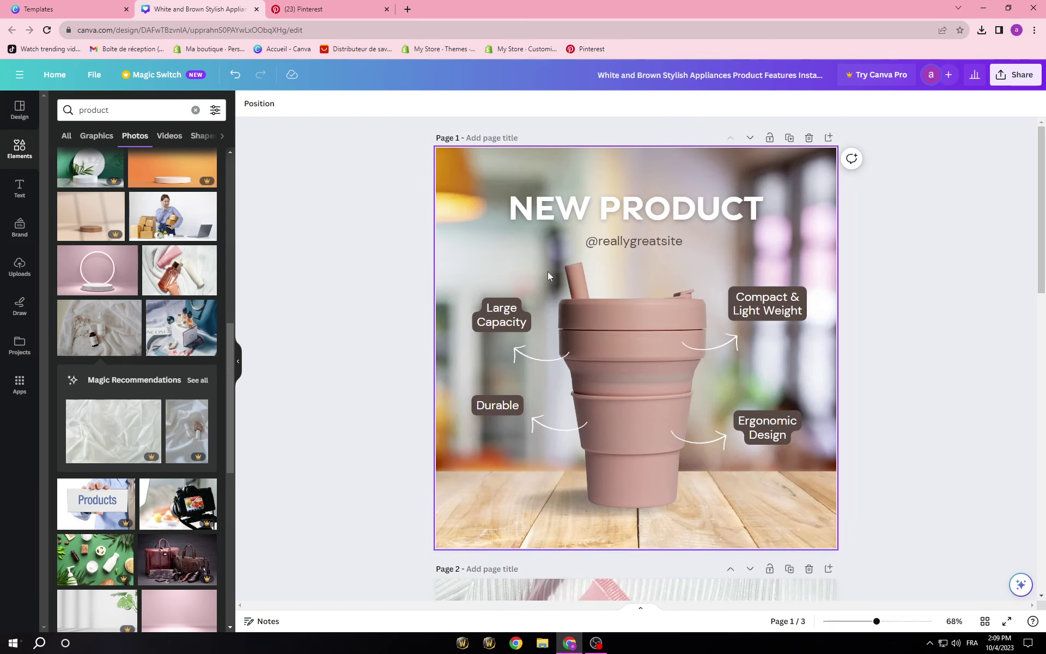
scroll(547, 388, down, 5)
scroll(548, 388, down, 3)
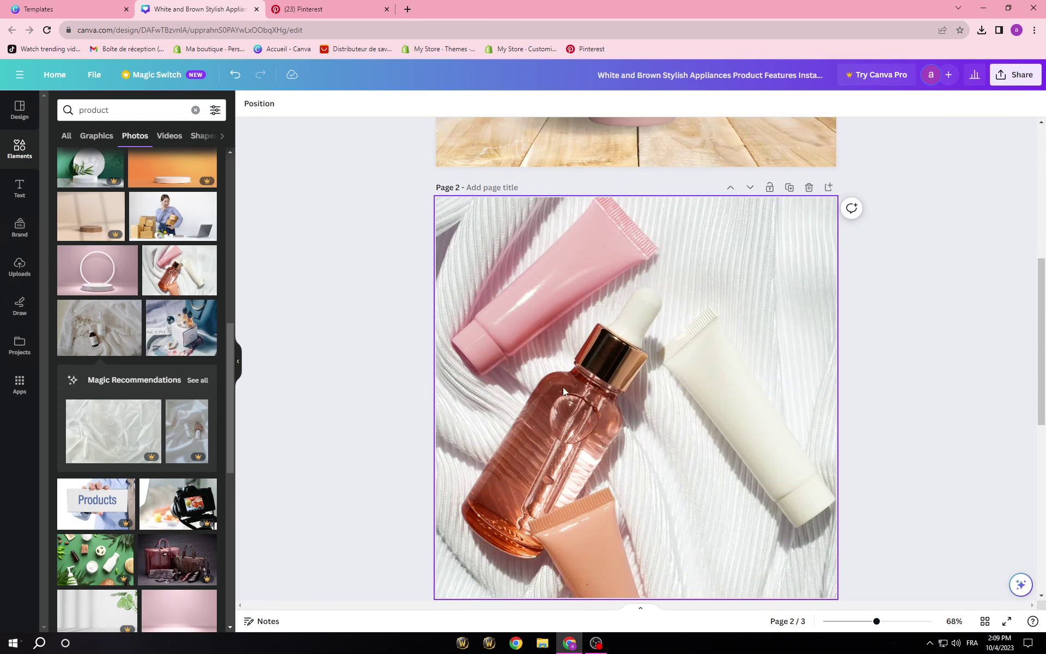
scroll(683, 440, up, 1)
scroll(685, 441, down, 2)
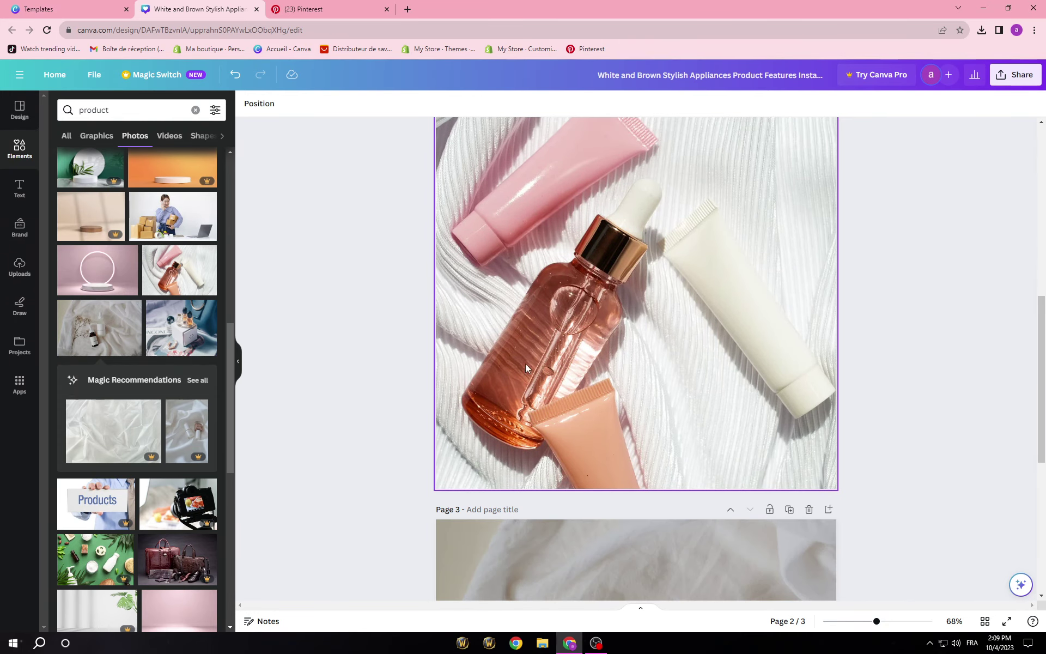
scroll(574, 311, up, 2)
scroll(575, 322, down, 6)
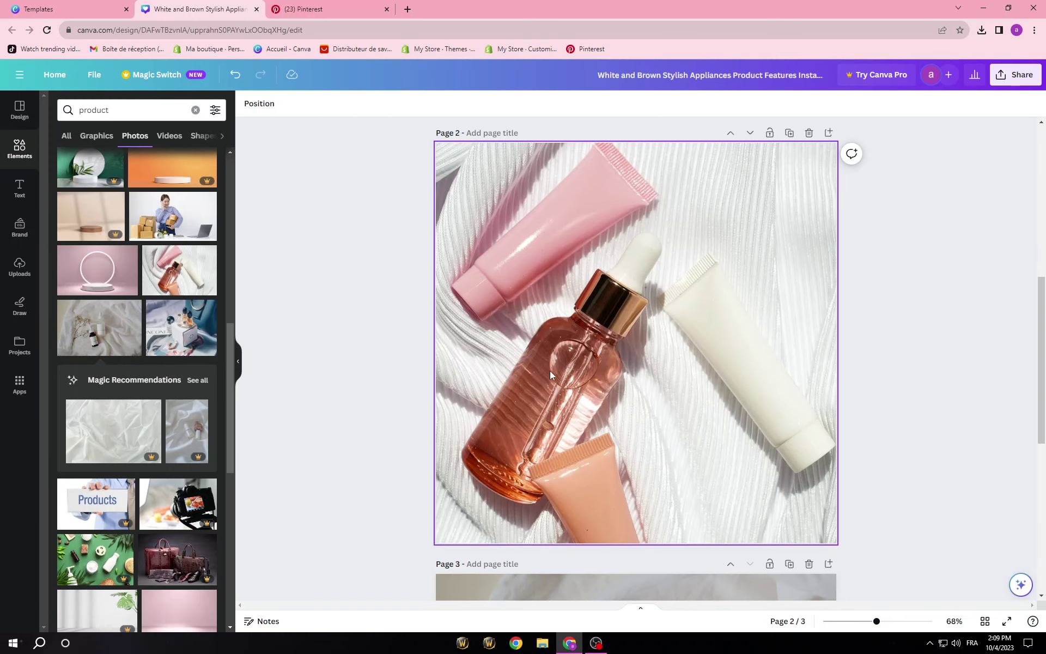
scroll(632, 395, down, 2)
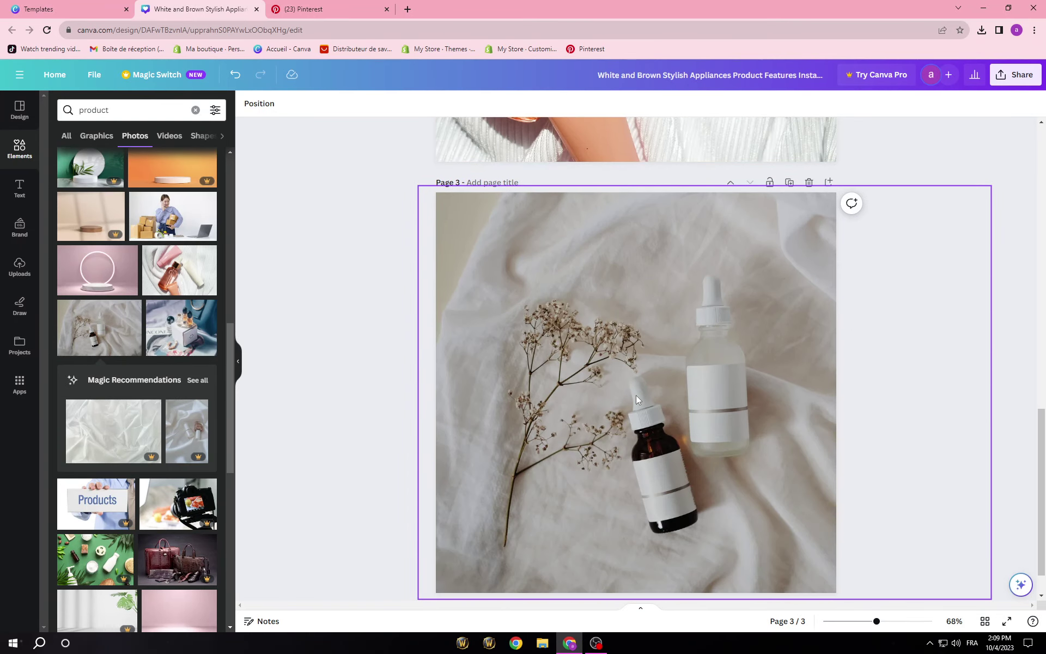
scroll(636, 394, up, 5)
scroll(636, 386, up, 2)
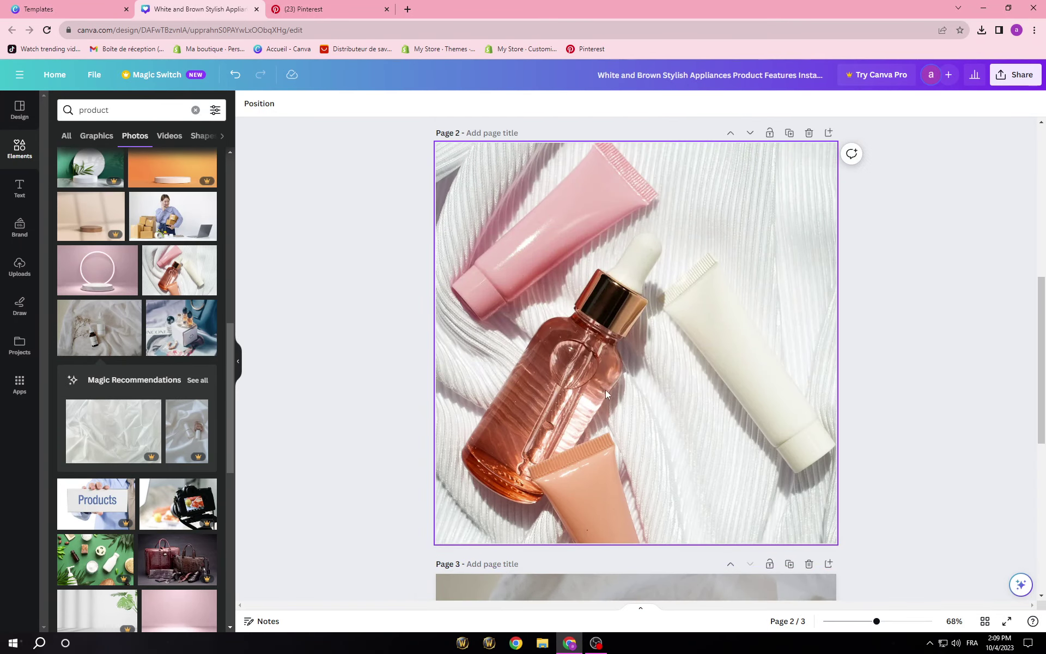
Add a 'NEW PRODUCT' text box and move it near the top of page 2.
click(11, 199)
click(161, 141)
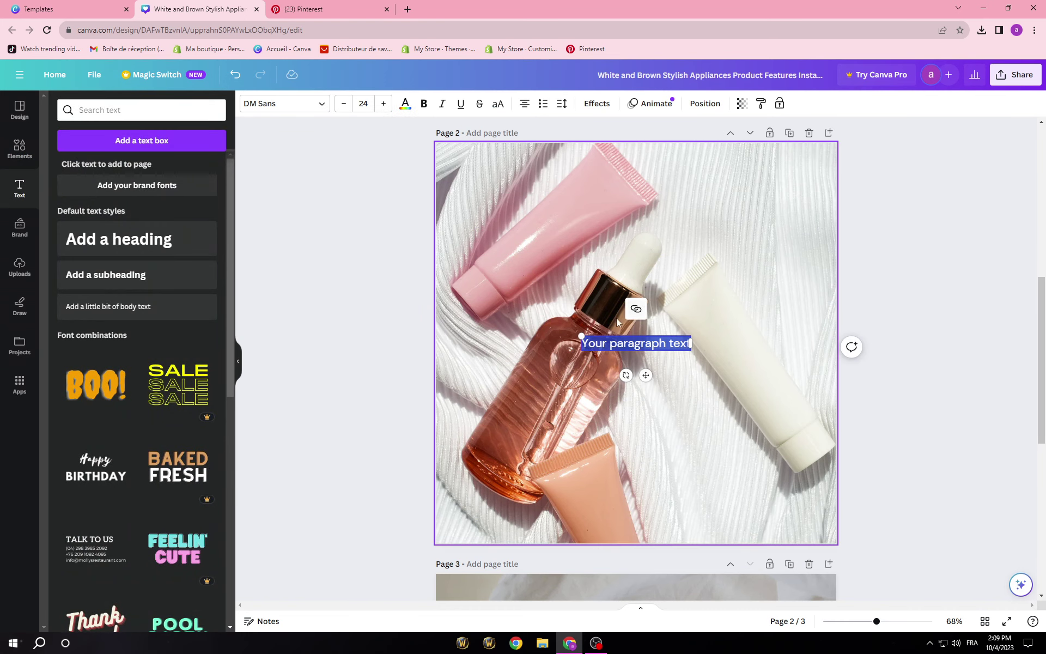
text(NNEW)
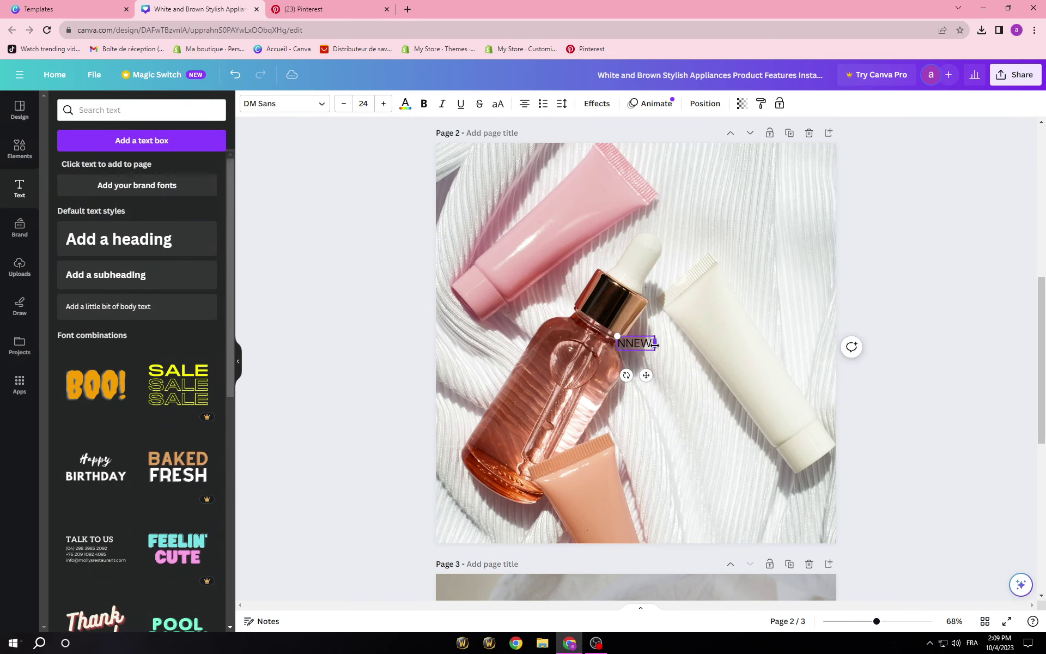
key(BackSpace)
key(BackSpace)
text(EEW PRODUCT)
click(927, 231)
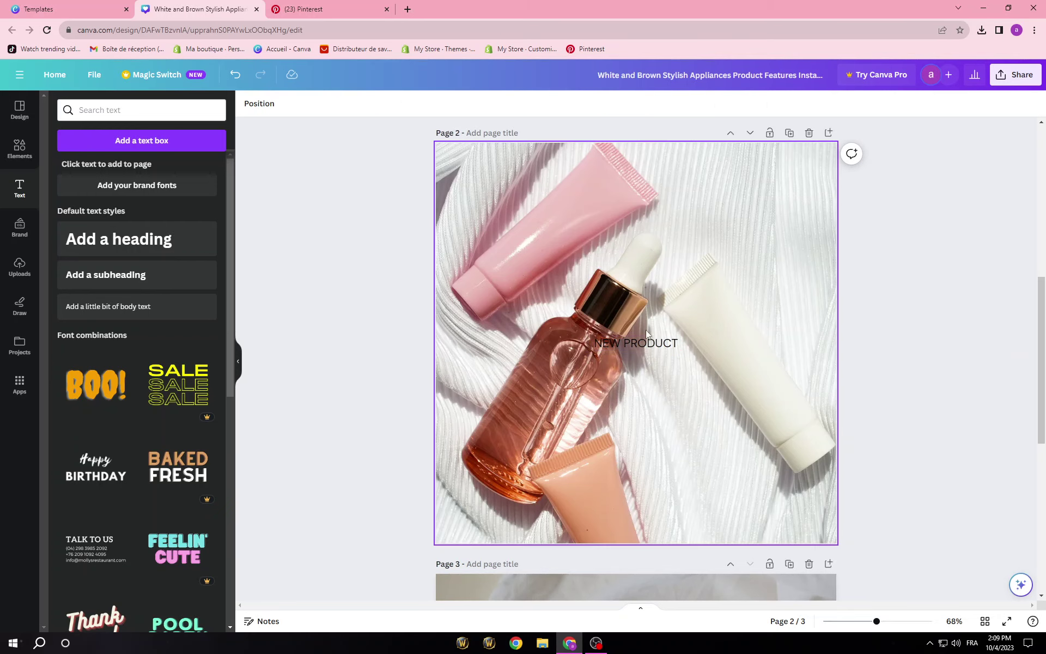
drag(643, 343, 717, 183)
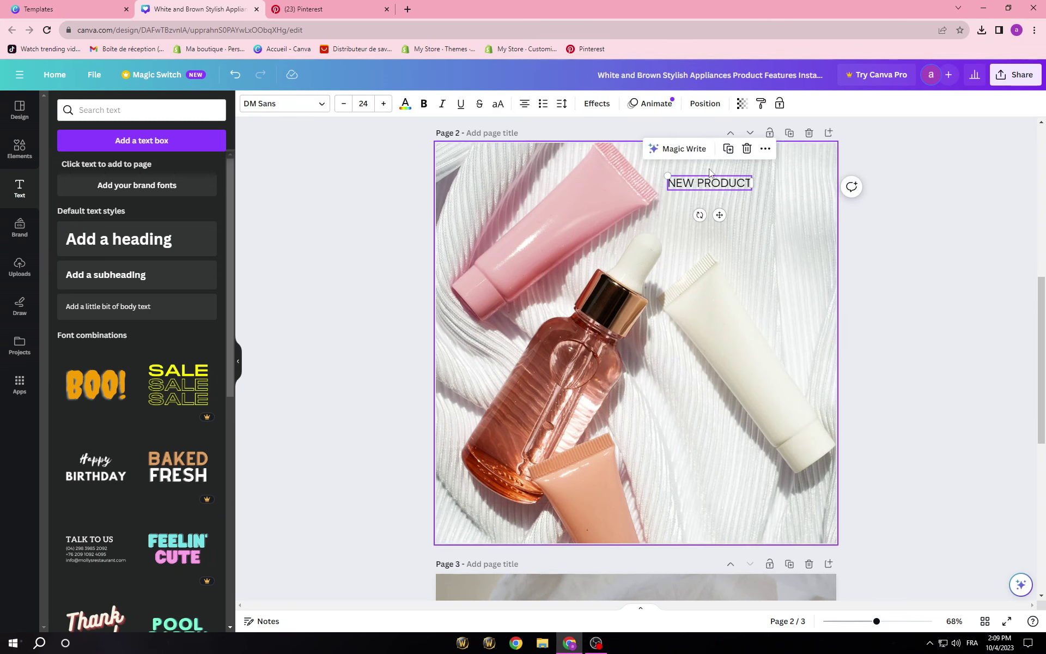
Set the NEW PRODUCT heading to League Spartan size 42 in the top-right corner.
click(310, 105)
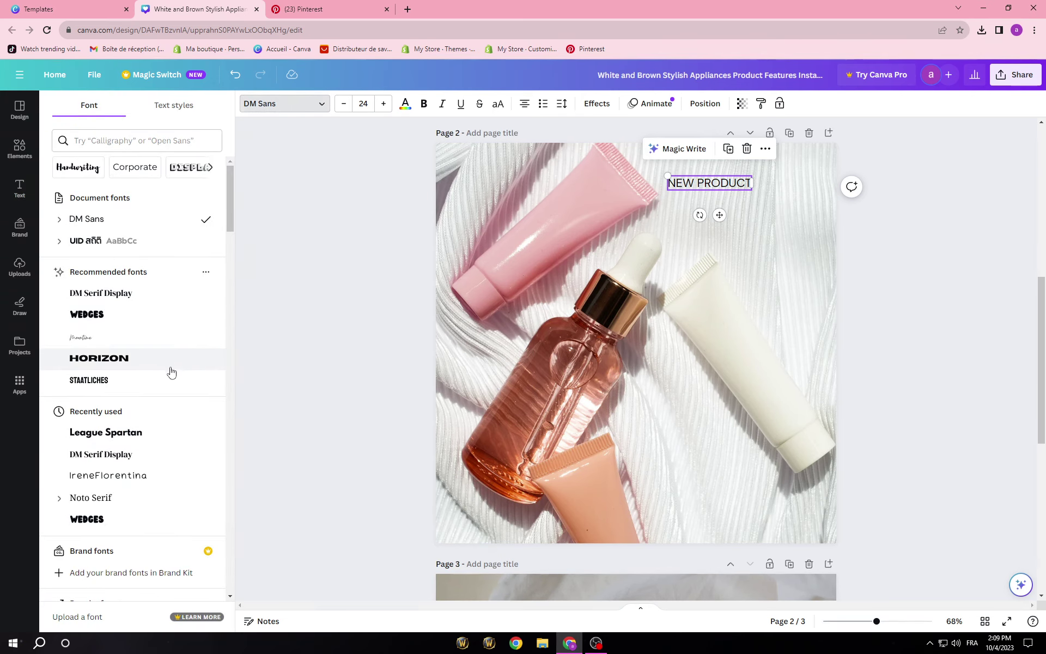
click(175, 434)
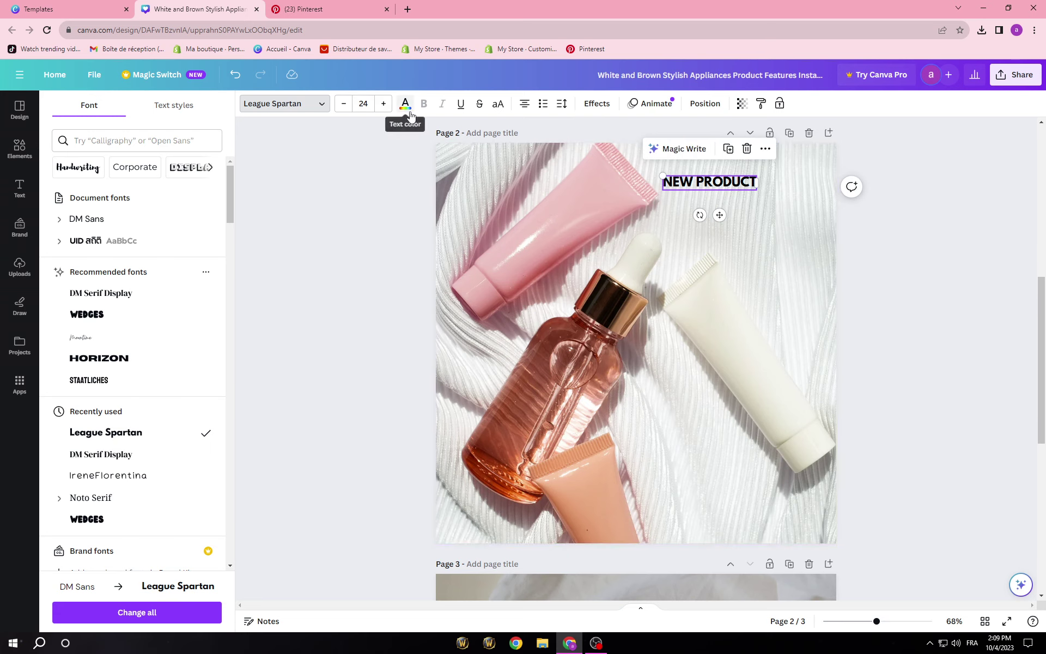
click(383, 103)
click(383, 104)
click(384, 104)
click(384, 104)
click(369, 293)
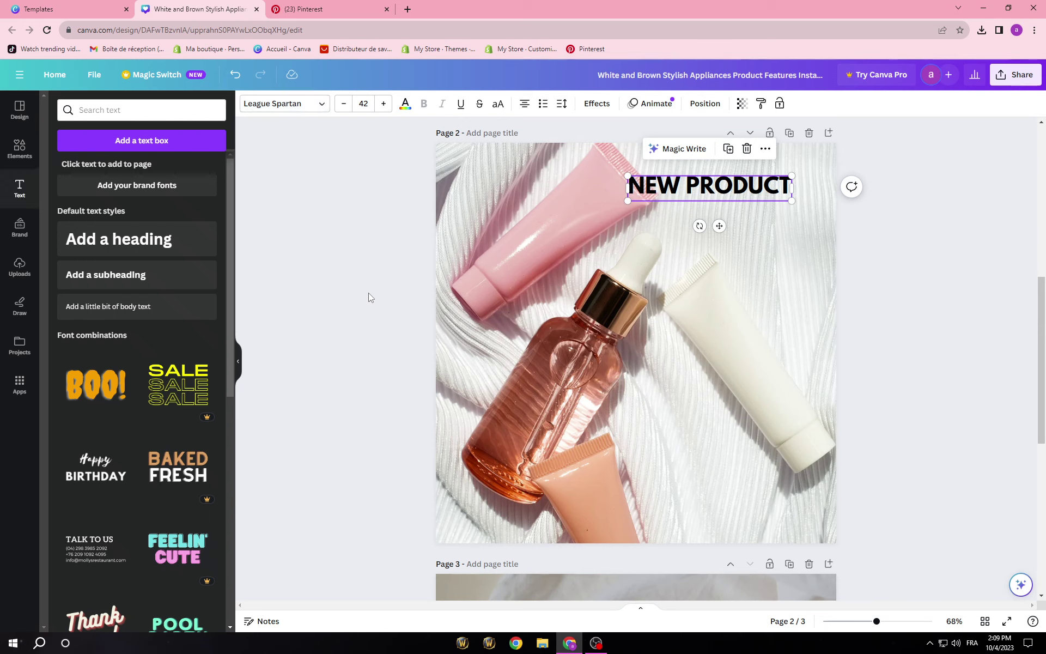
drag(762, 187, 793, 181)
click(405, 104)
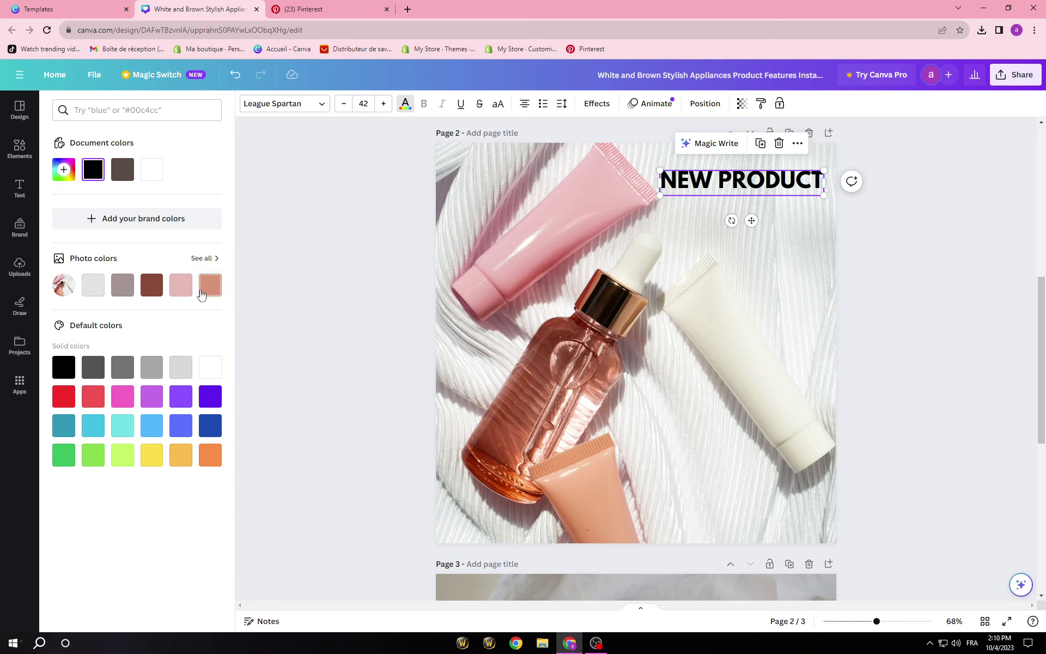
Colour the heading dark brown and give it the Lift effect after trying Splice.
click(178, 294)
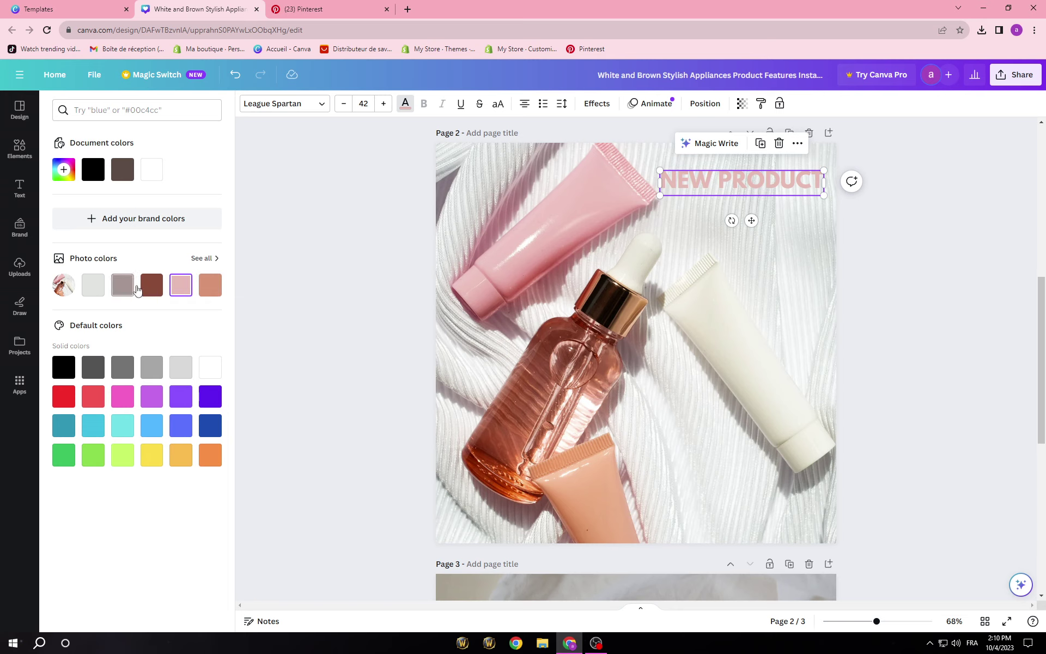
click(157, 287)
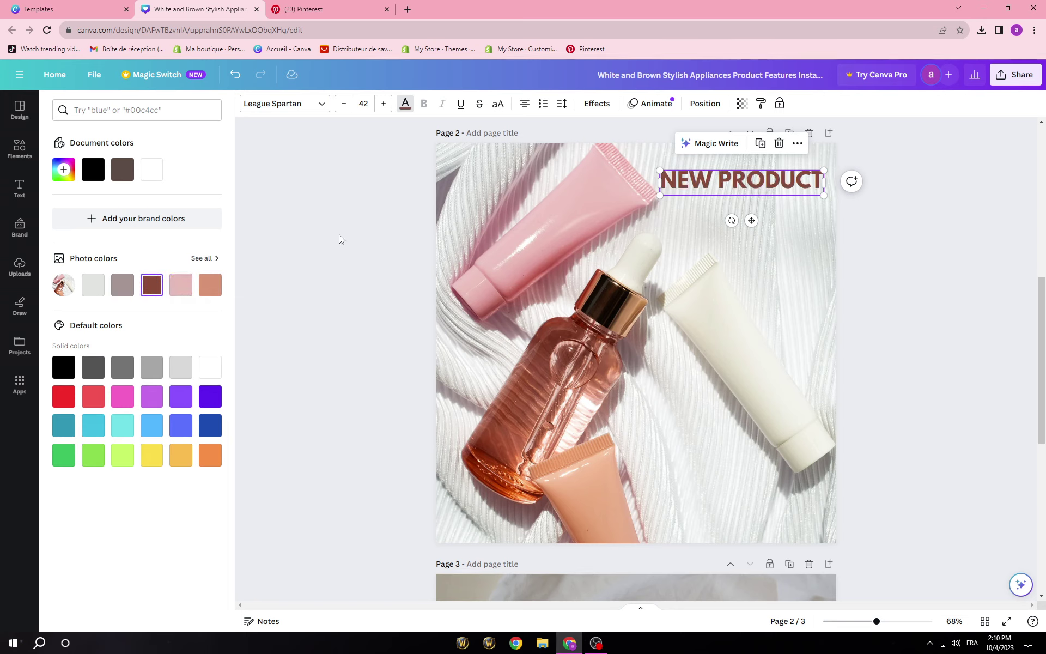
click(597, 103)
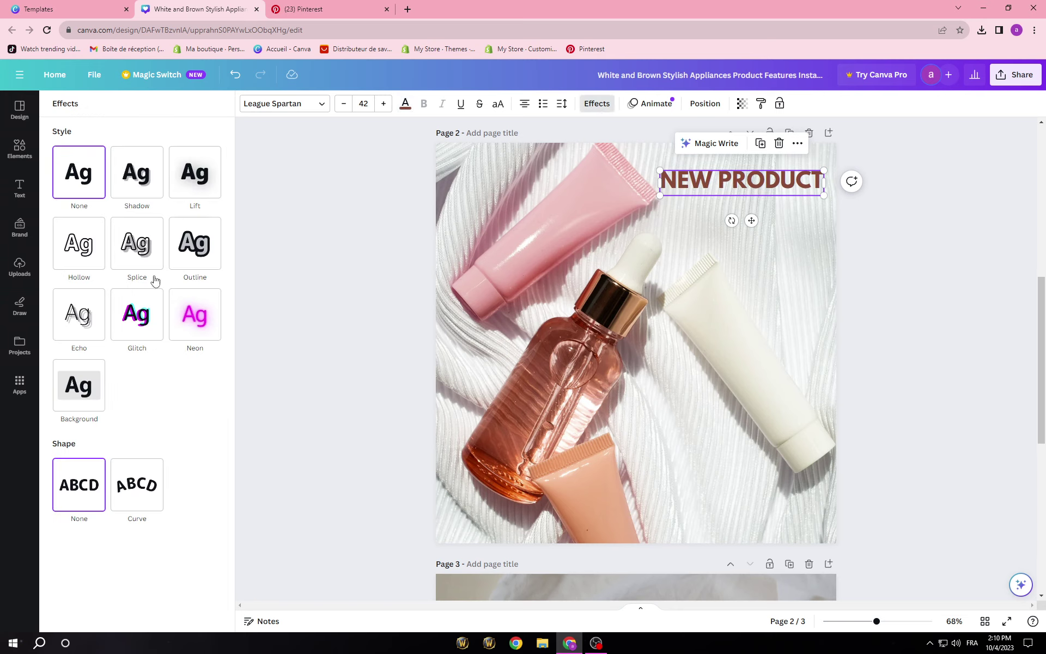
click(153, 258)
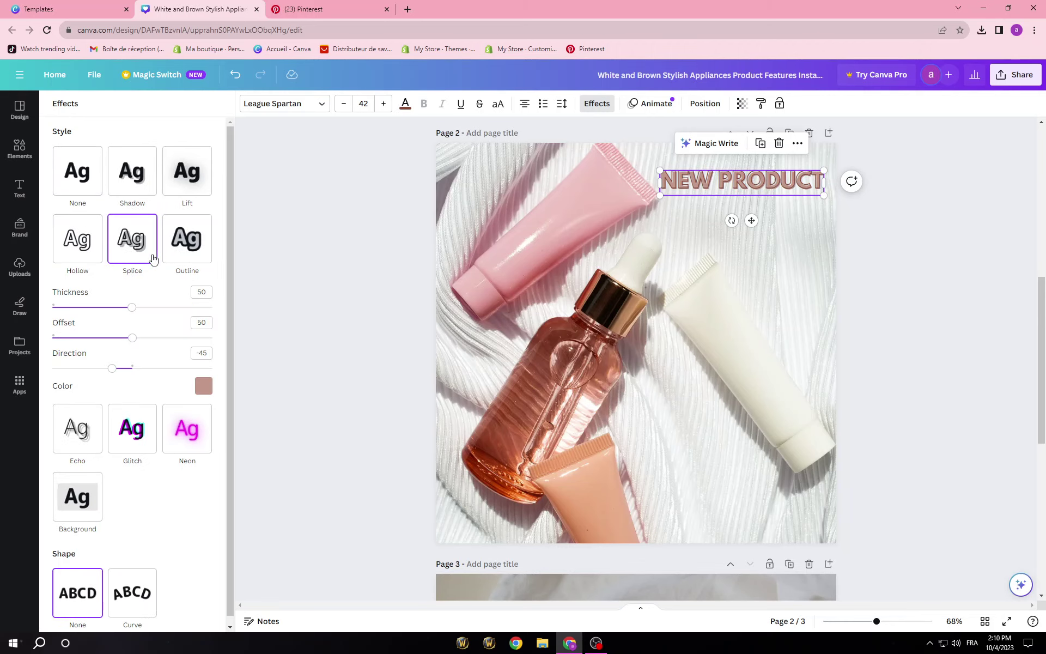
click(184, 178)
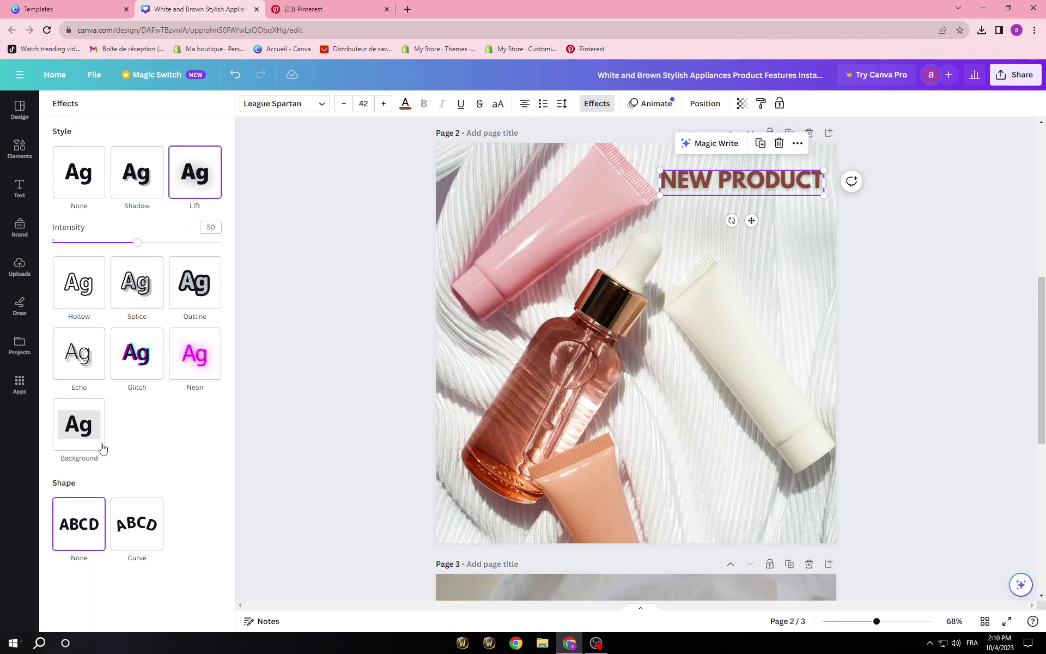
Test a curve on the heading, keep it straight, and lower Lift intensity to about 45.
click(139, 540)
drag(213, 600, 170, 595)
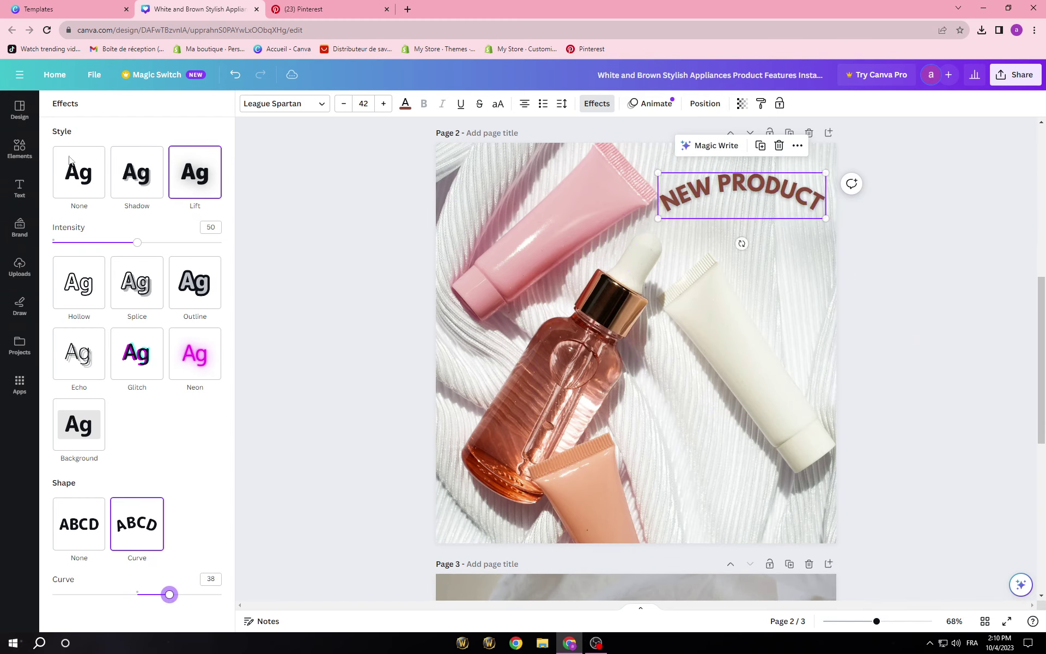
click(84, 525)
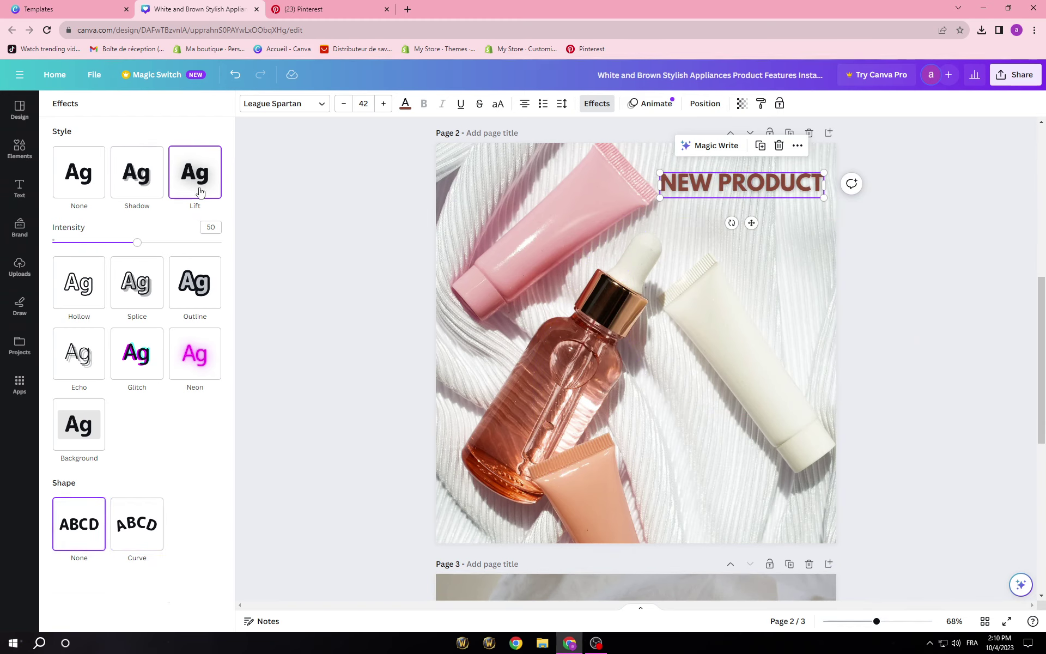
mouse_move(137, 247)
mouse_down()
mouse_move(105, 248)
mouse_move(124, 248)
mouse_up()
click(275, 240)
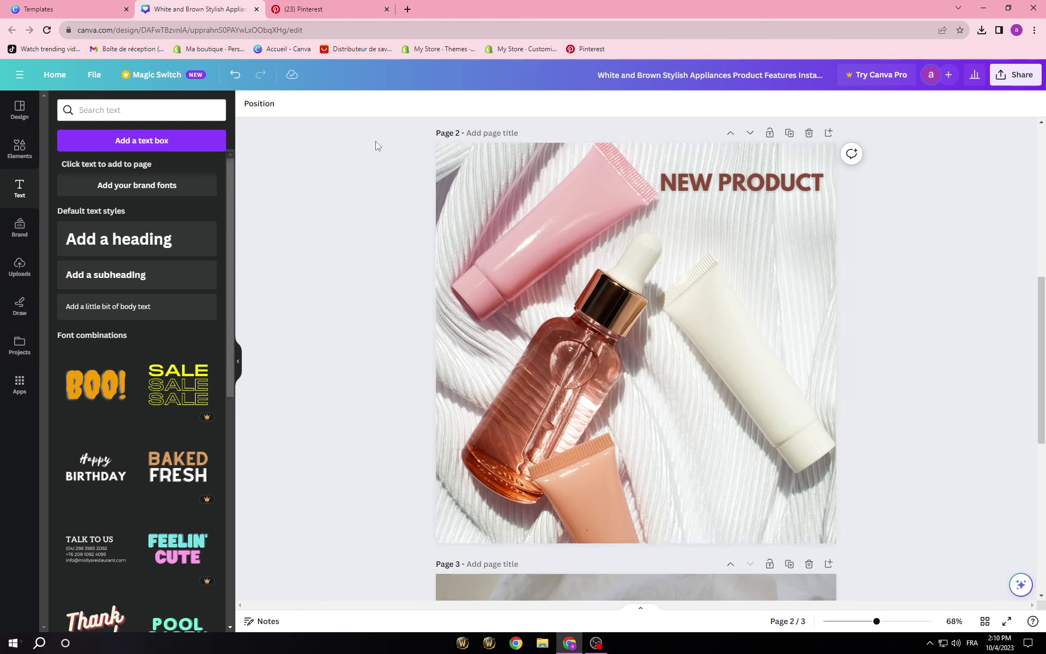
Add the curly arrow from Recently used elements to page 2.
click(22, 148)
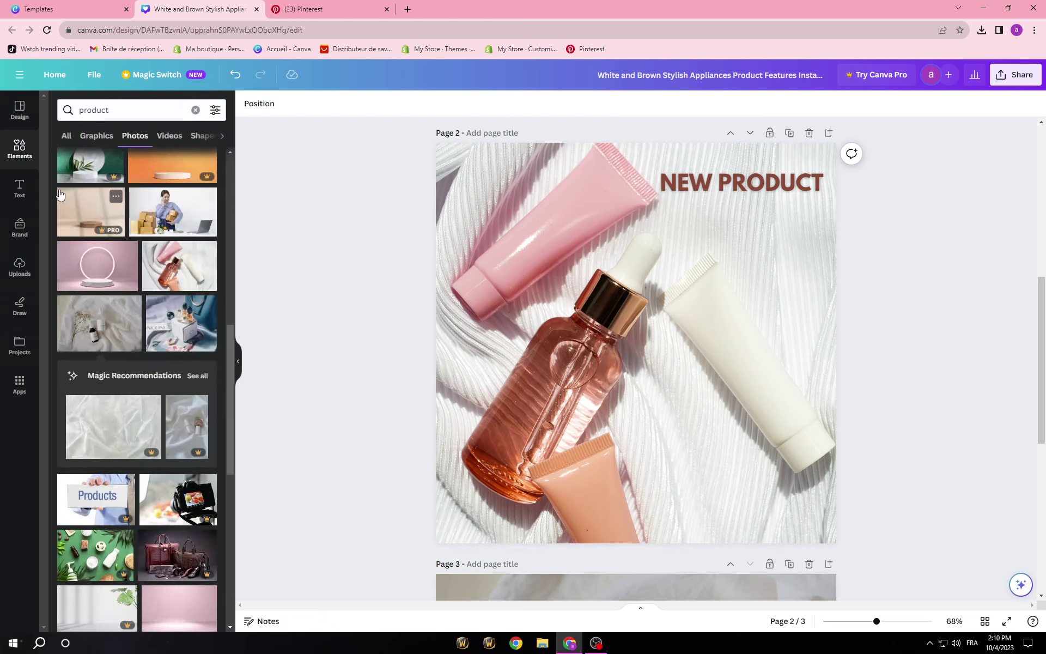
click(22, 148)
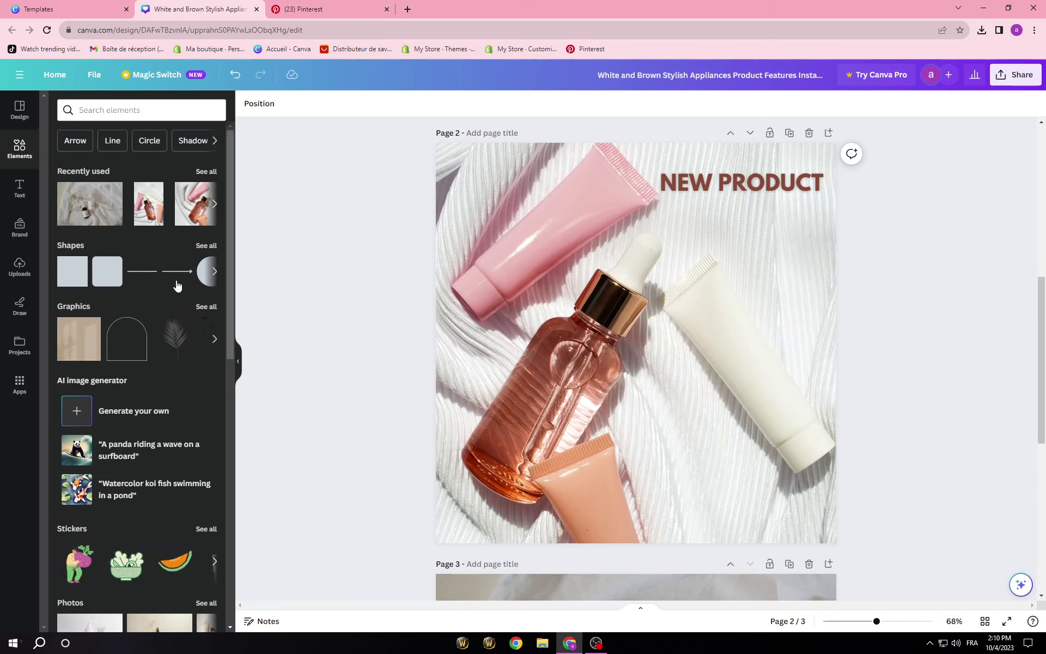
click(206, 172)
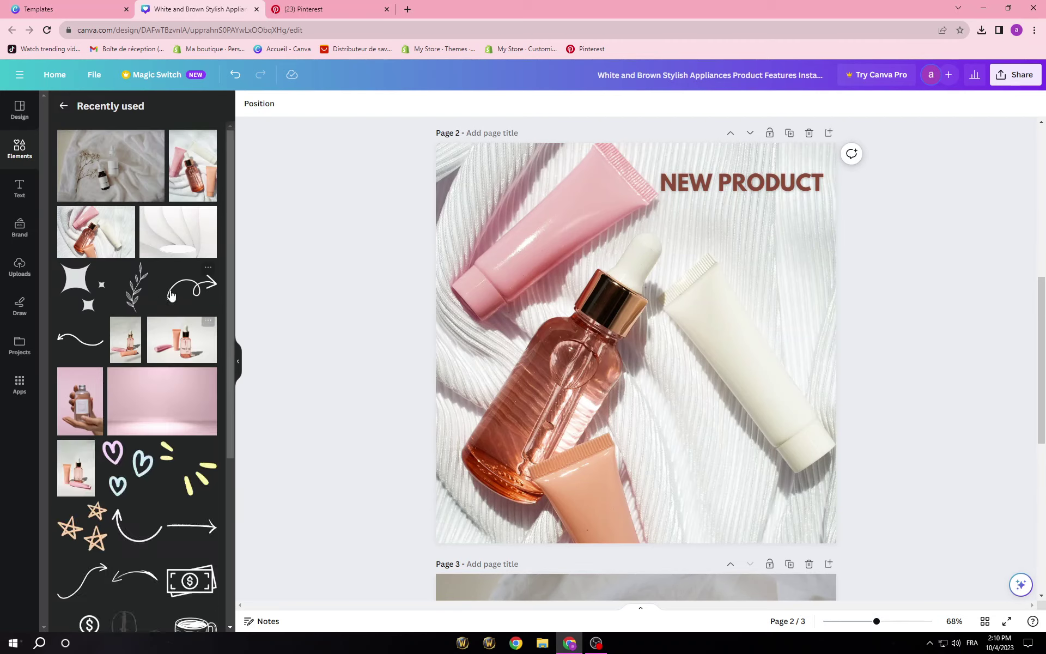
click(188, 295)
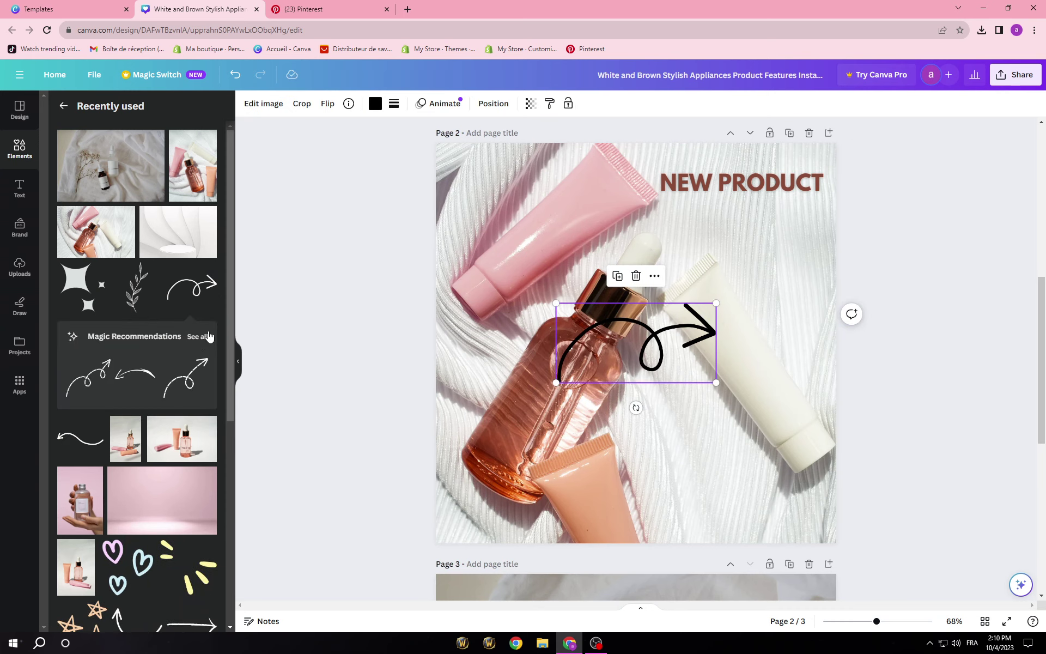
Replace the curly arrow with a recommended curved arrow placed beside the white tube.
click(207, 337)
scroll(166, 395, down, 10)
scroll(168, 392, down, 10)
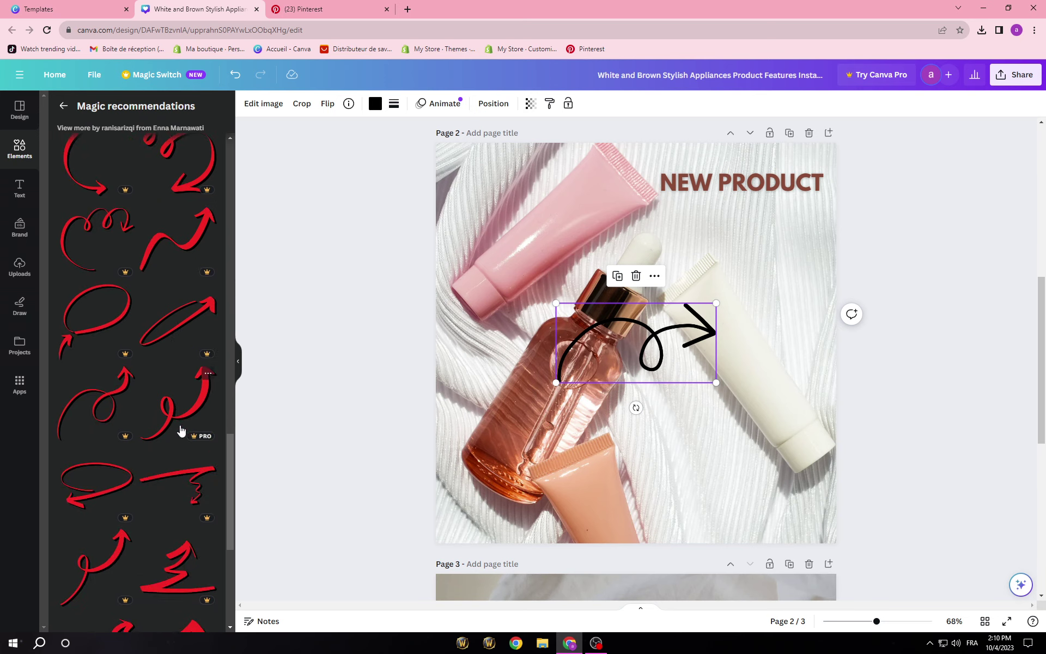
scroll(182, 430, down, 10)
scroll(157, 473, up, 15)
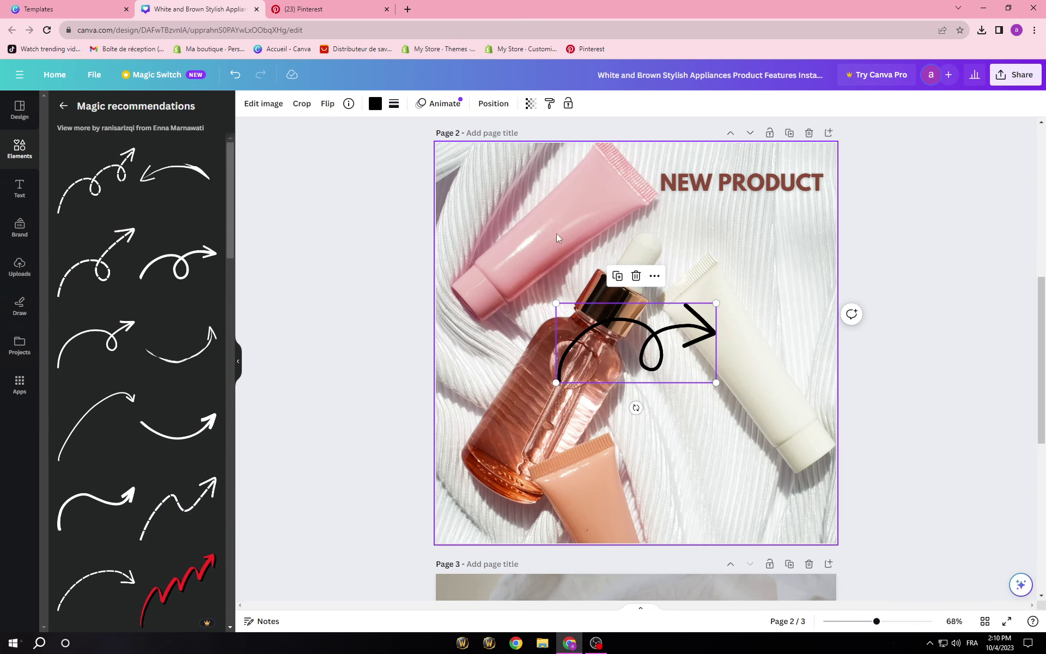
click(636, 275)
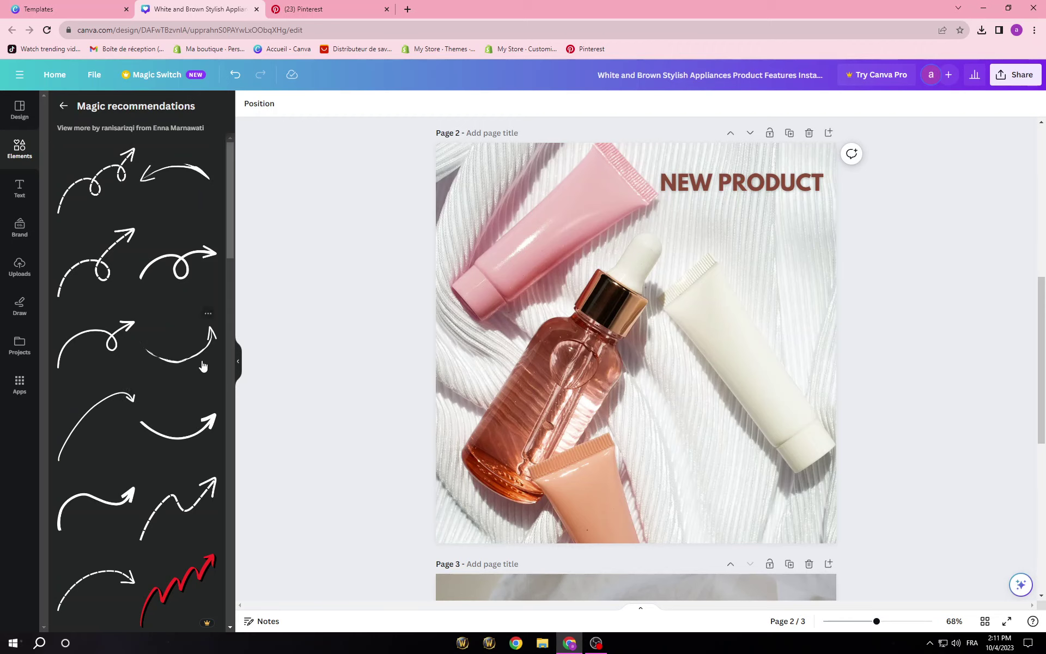
click(221, 354)
drag(680, 349, 741, 347)
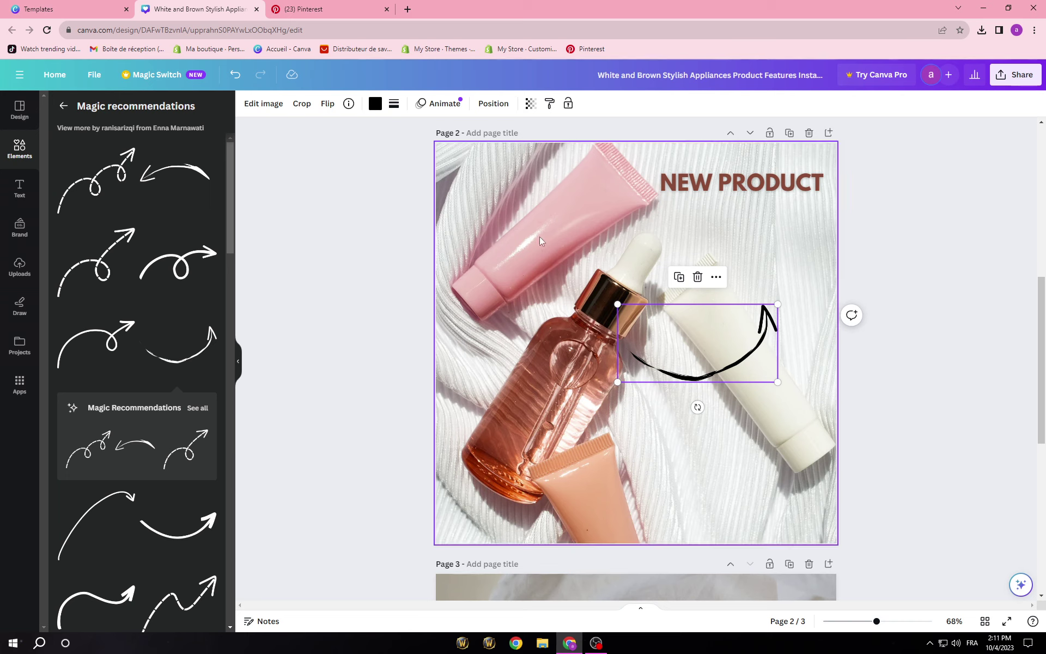
Try brown, peach, greyish-mauve, dark grey and light pink swatches on the arrow.
click(375, 104)
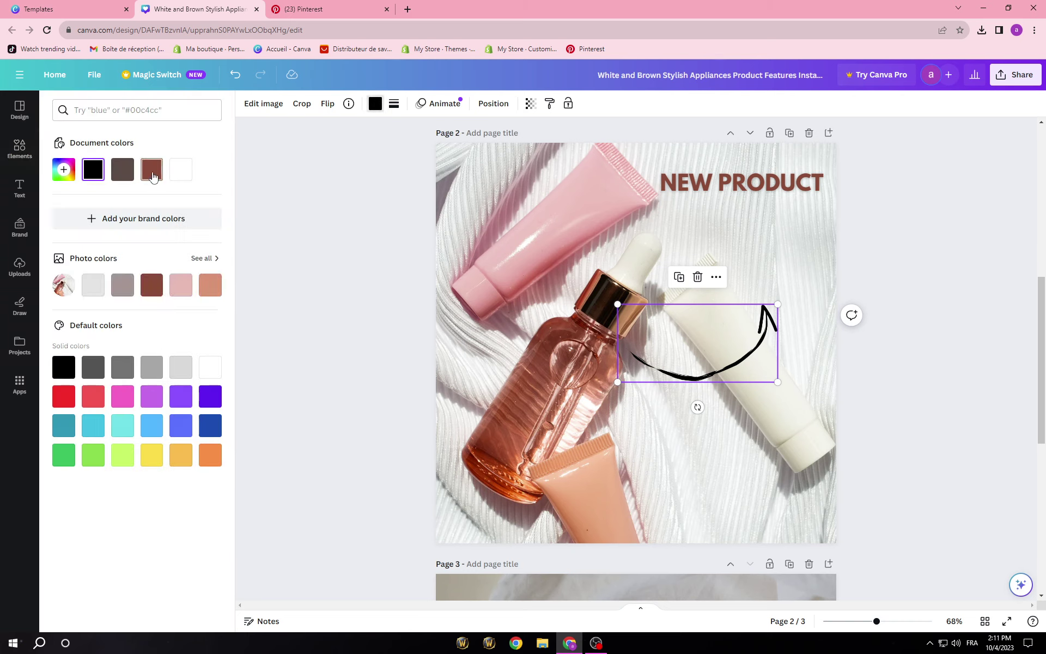
click(152, 173)
click(213, 289)
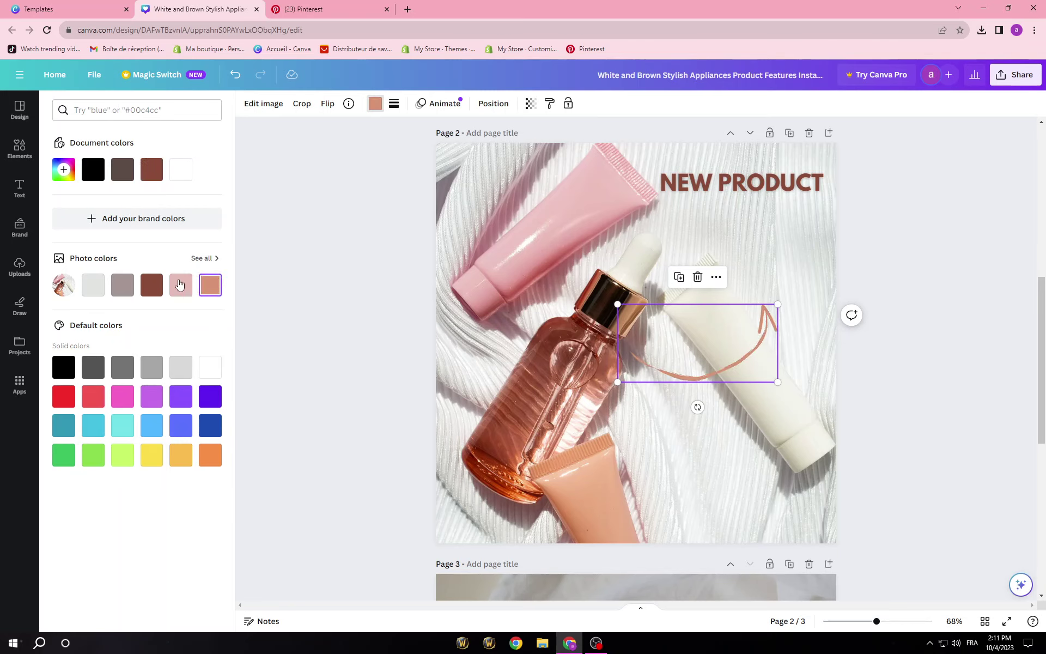
click(125, 289)
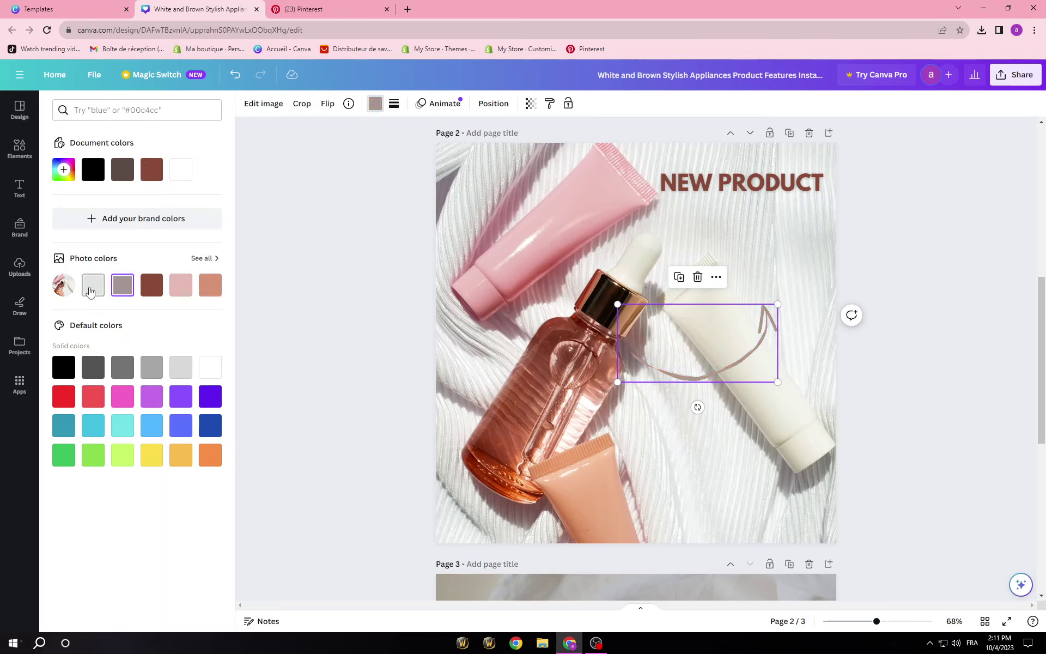
click(93, 367)
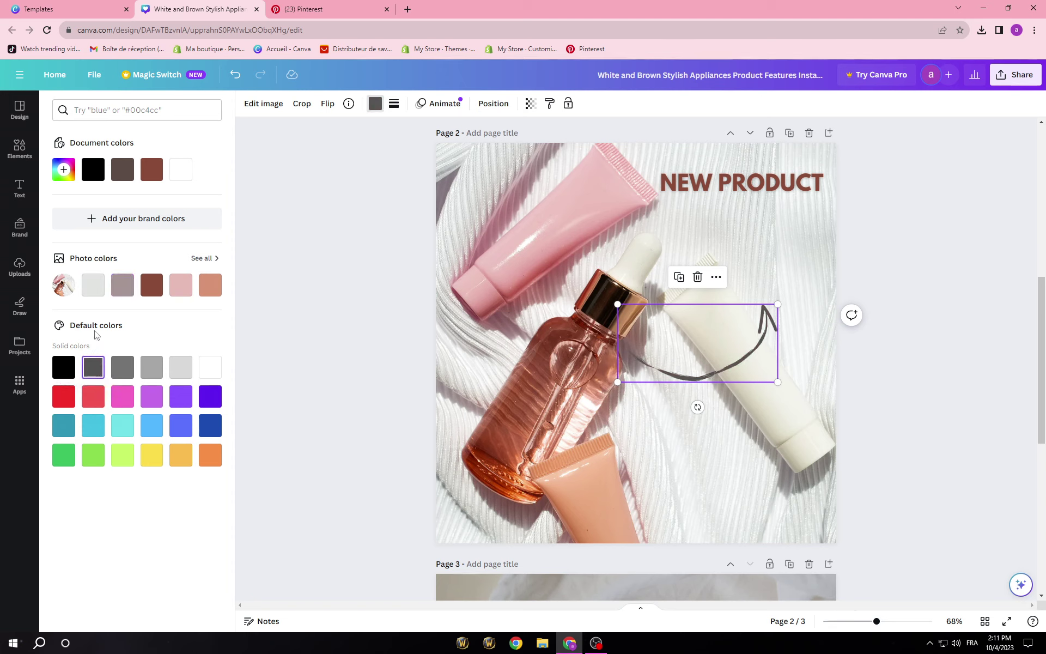
click(123, 285)
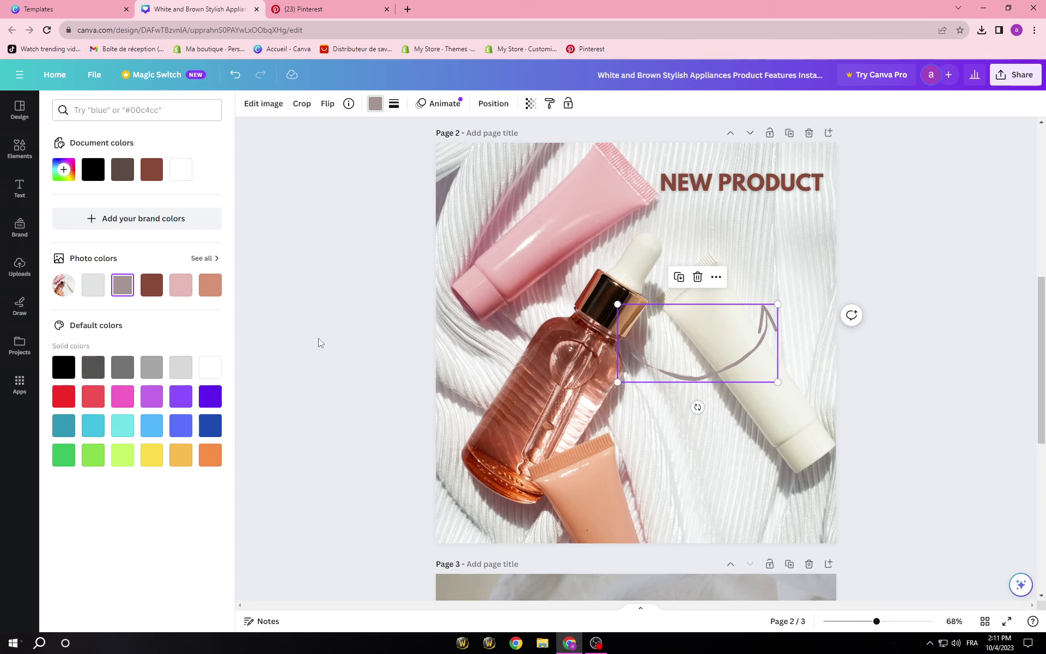
click(181, 285)
click(152, 285)
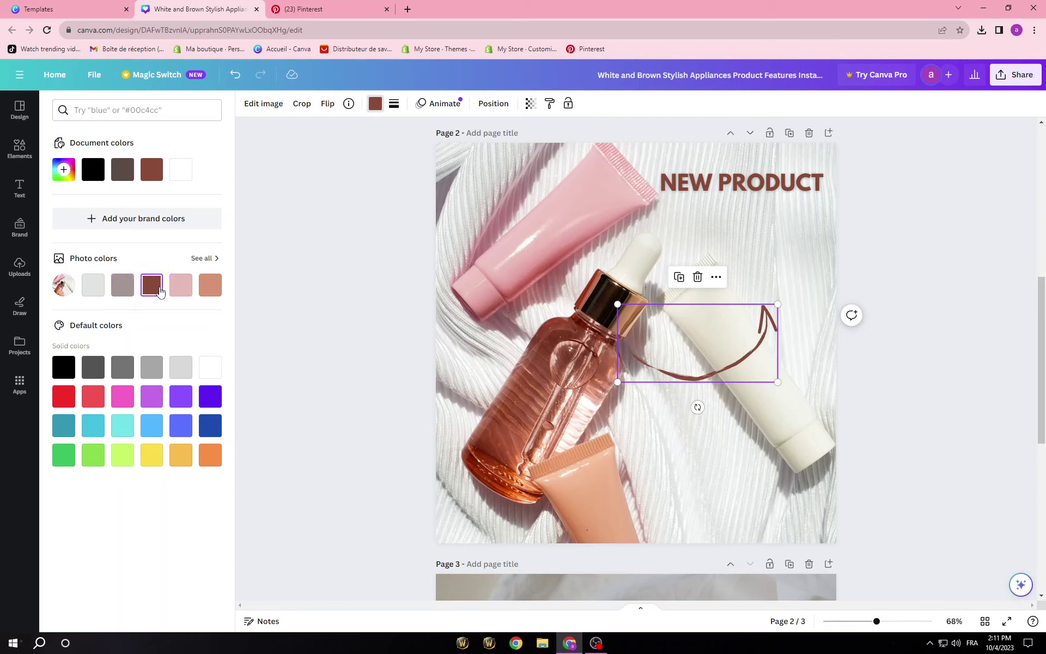
Sample the tube's pink from the photo as a custom arrow colour.
click(60, 178)
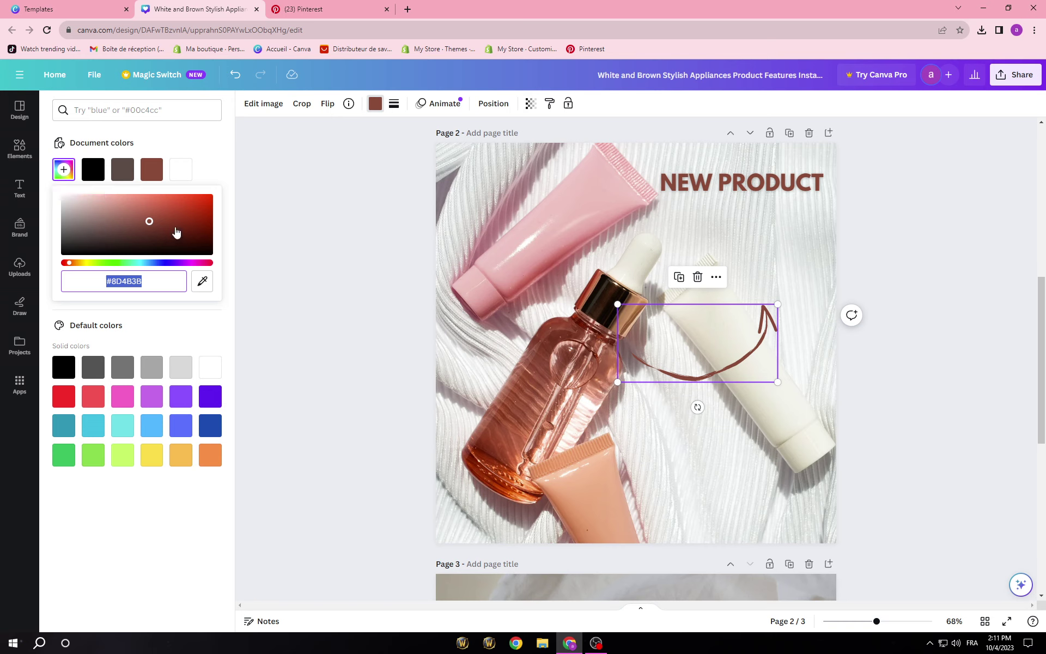
click(202, 281)
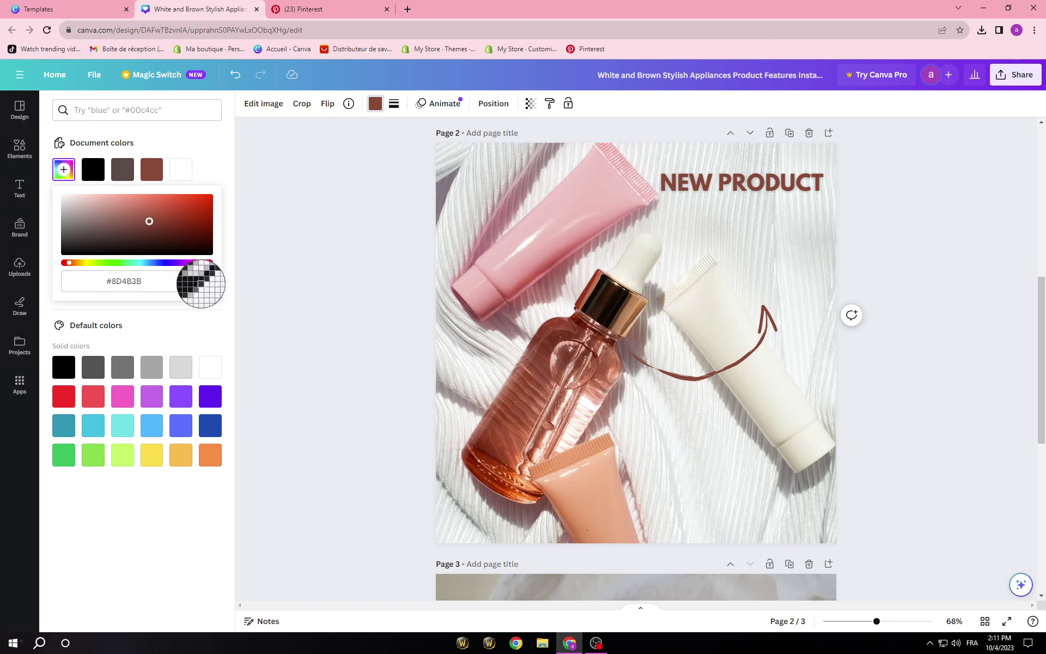
click(540, 260)
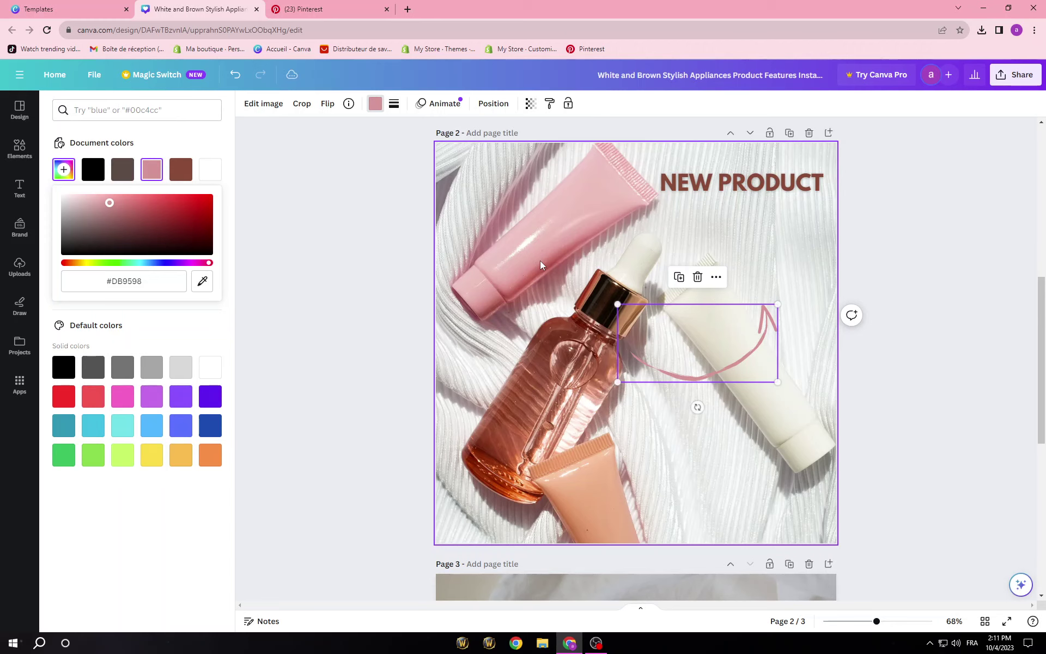
click(407, 356)
click(741, 409)
click(689, 373)
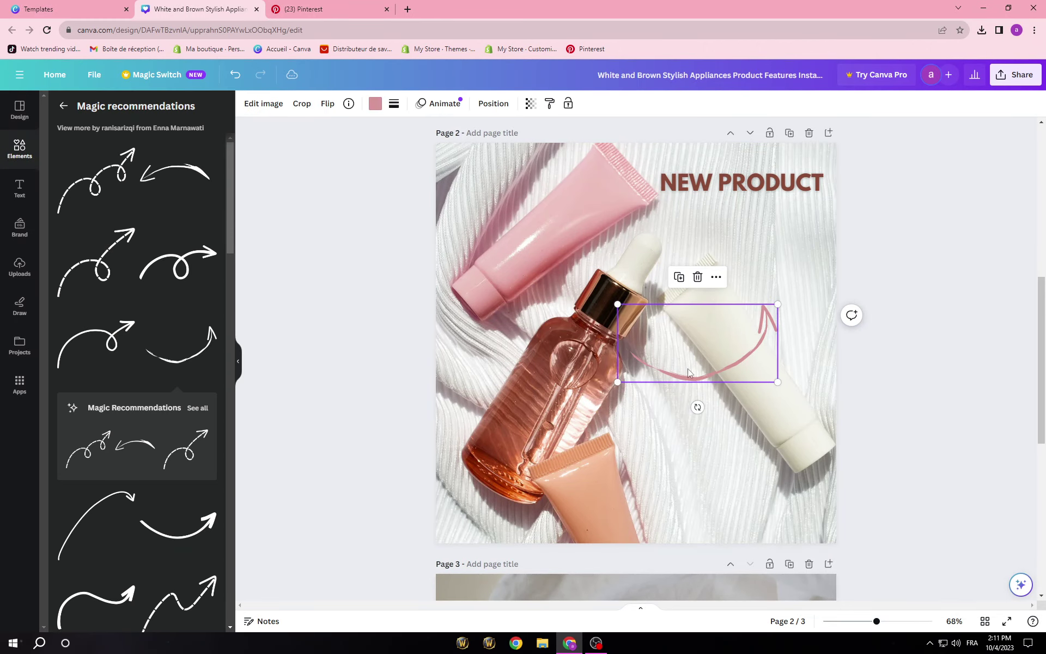
Set the arrow to the greyish-mauve photo colour.
click(375, 104)
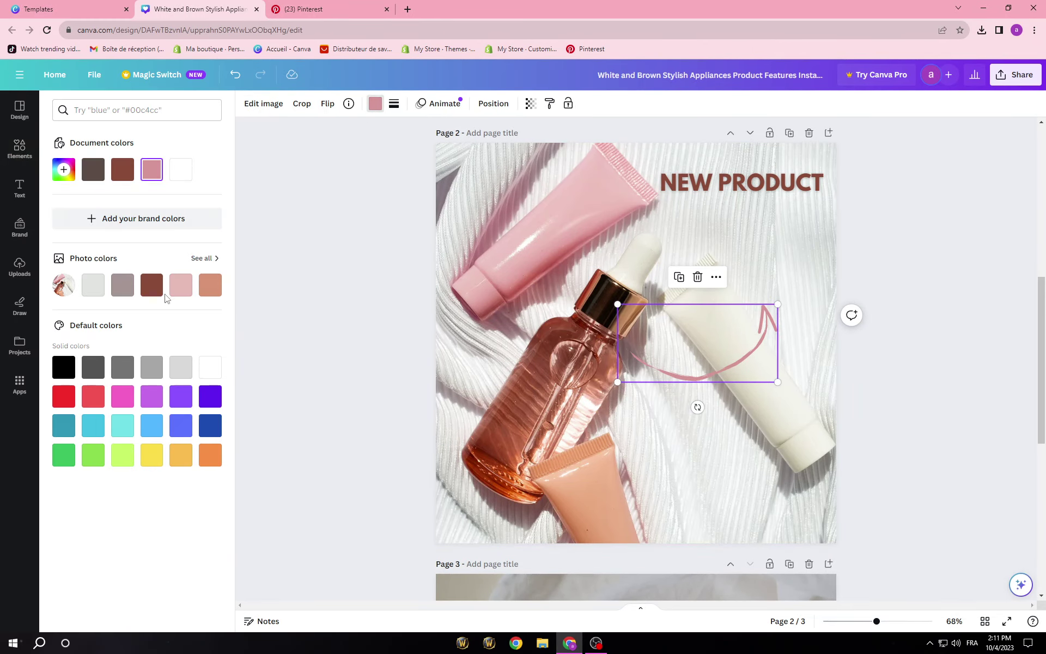
click(143, 293)
click(123, 285)
click(493, 376)
scroll(570, 393, up, 8)
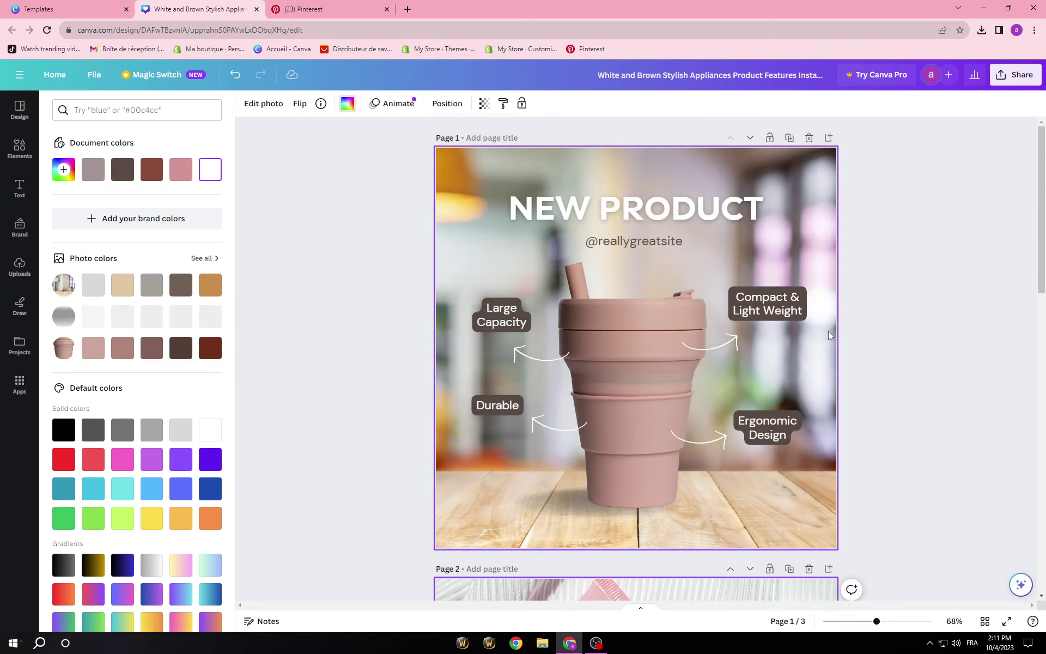
Copy the 'Large Capacity' text from the Page 1 label.
scroll(403, 469, down, 5)
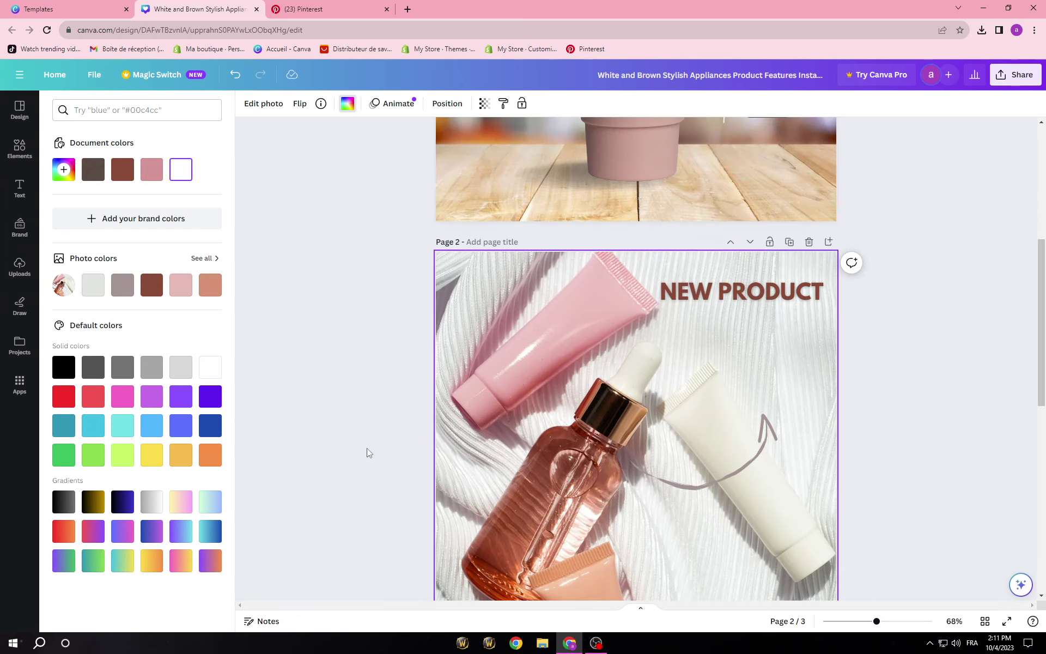
scroll(376, 444, up, 5)
double_click(502, 262)
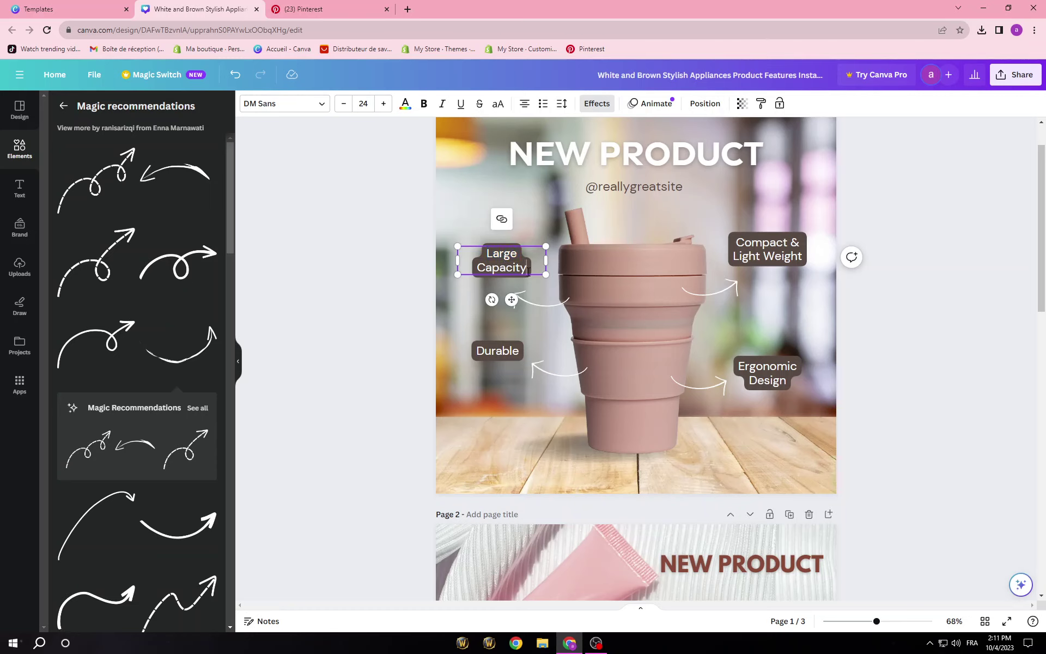
double_click(517, 272)
click(516, 267)
drag(520, 252, 527, 273)
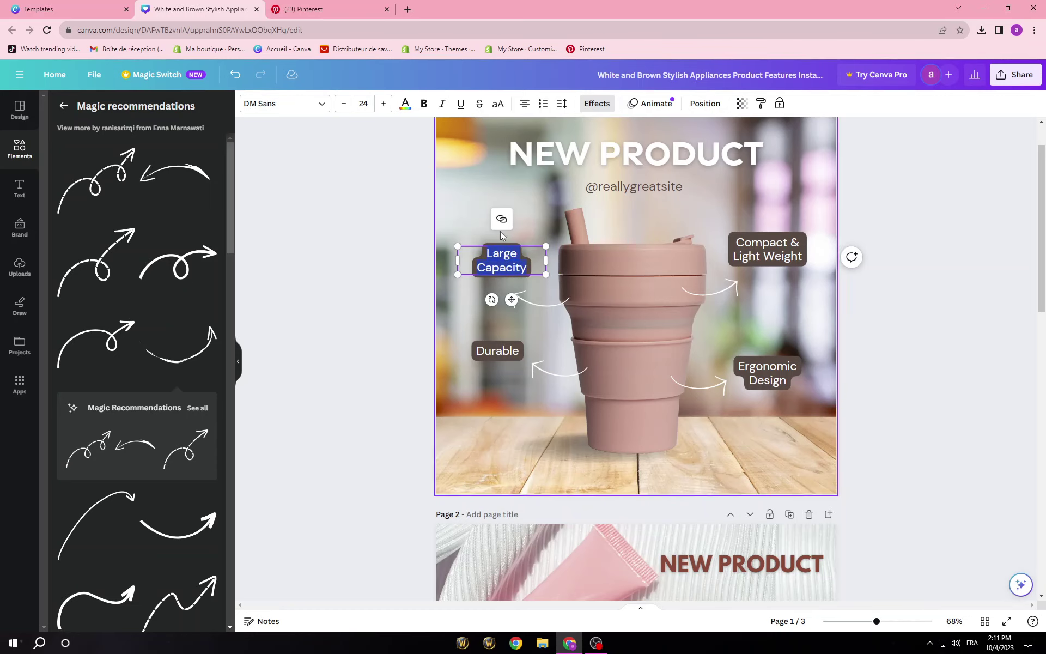
right_click(500, 251)
click(538, 289)
Add a text box on Page 2 and paste 'Large Capacity' into it.
scroll(354, 378, down, 3)
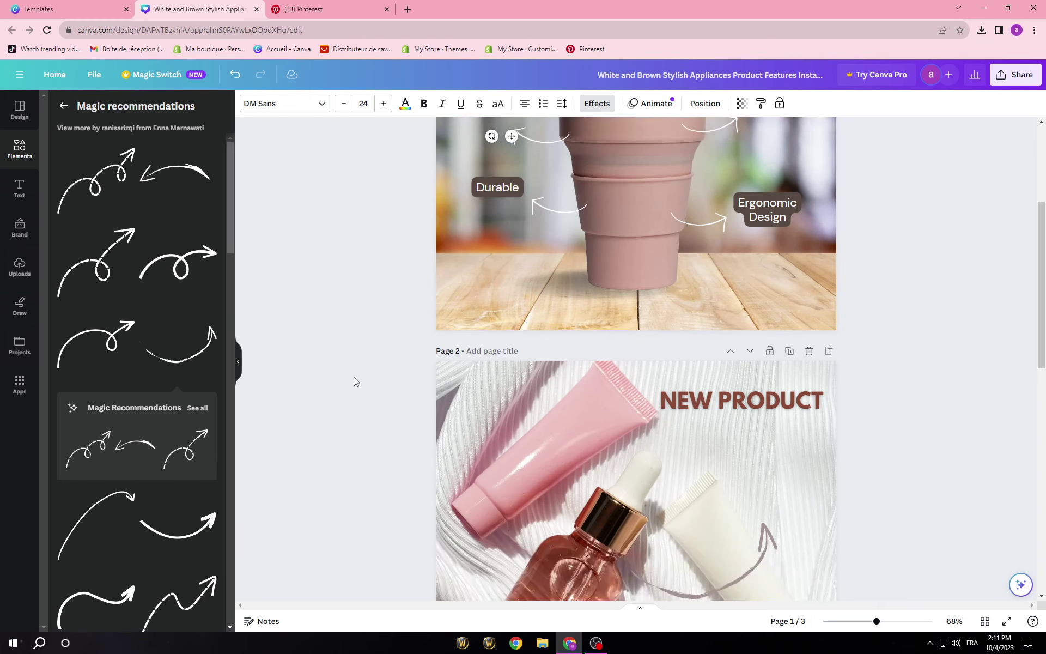
scroll(424, 487, down, 4)
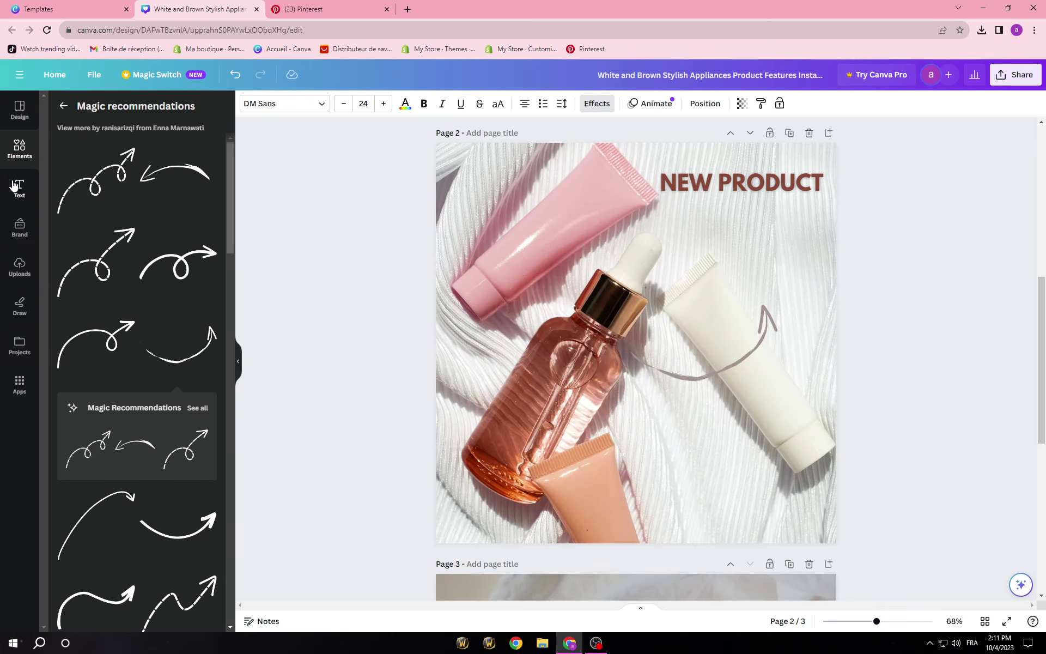
click(15, 186)
click(163, 140)
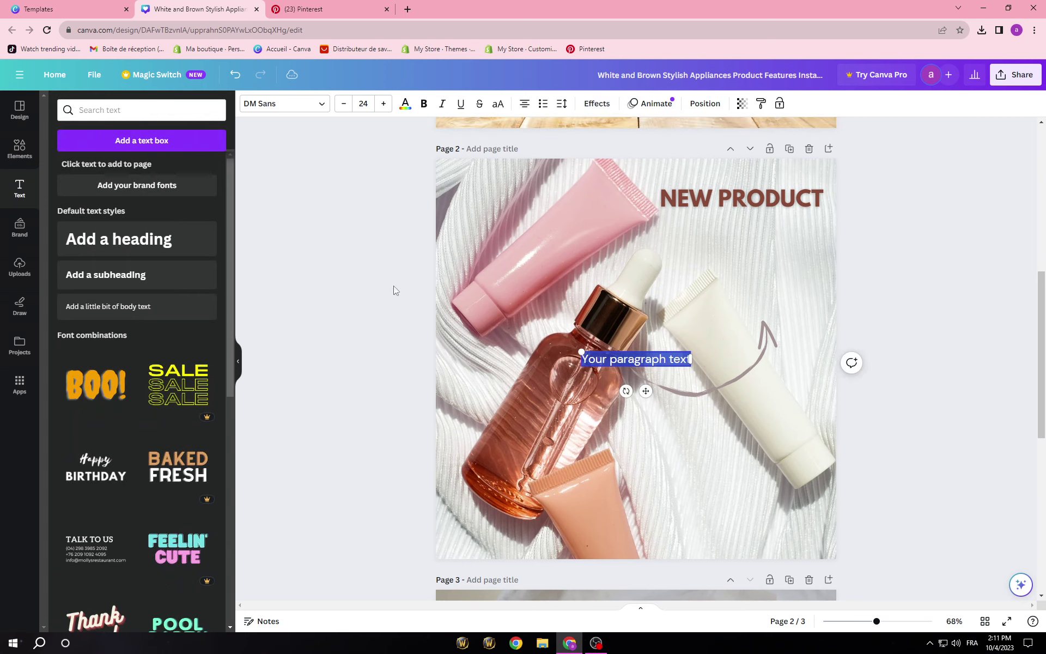
right_click(637, 360)
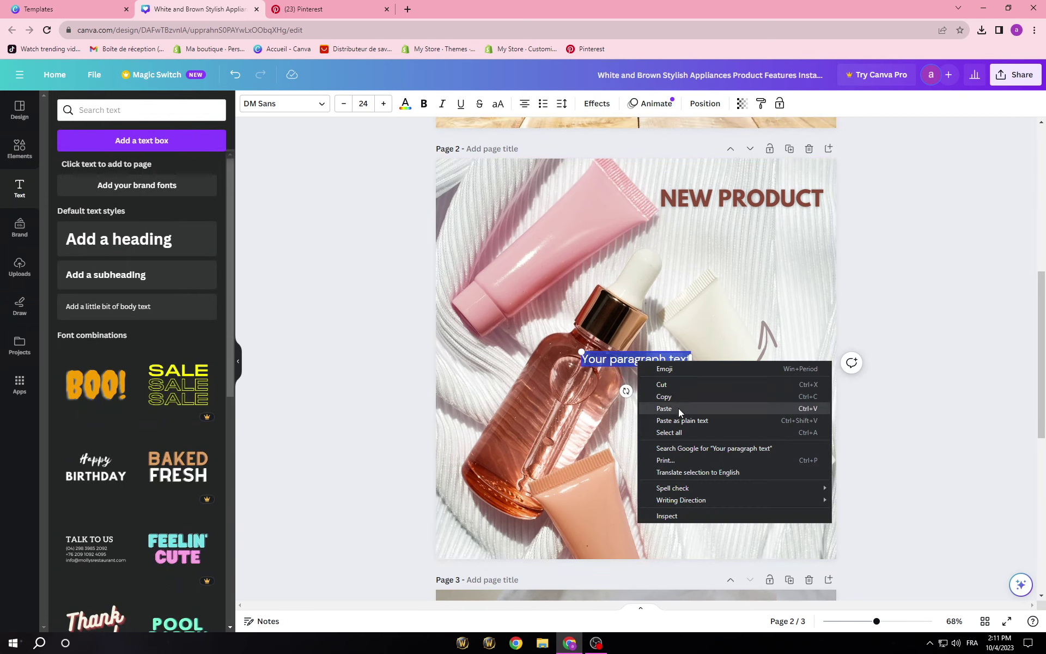
click(679, 413)
Move the label onto the white tube above the arrow and resize it.
drag(642, 394, 812, 294)
click(785, 309)
click(841, 330)
drag(835, 331, 793, 313)
click(966, 276)
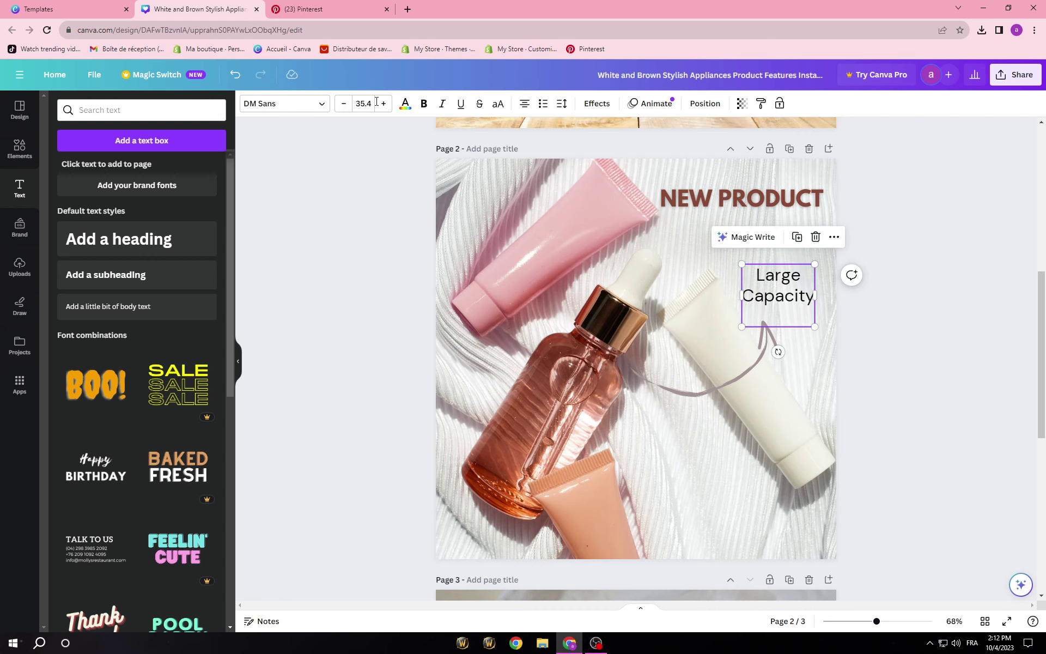
click(284, 103)
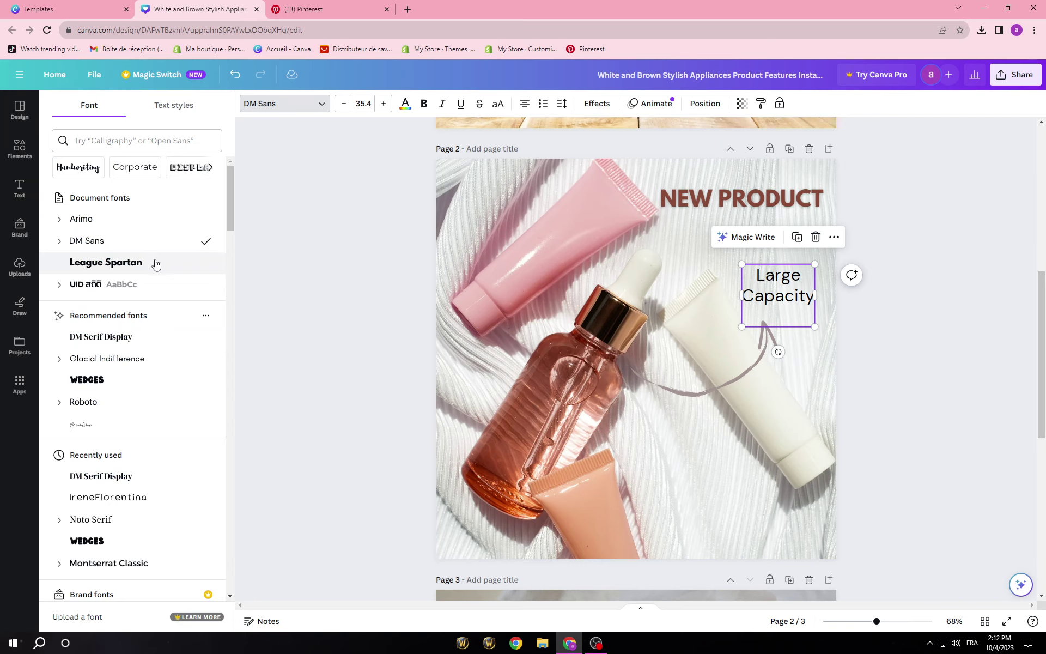
Set the label font to Montserrat Classic after trying DM Serif Display and IreneFlorentina.
click(143, 339)
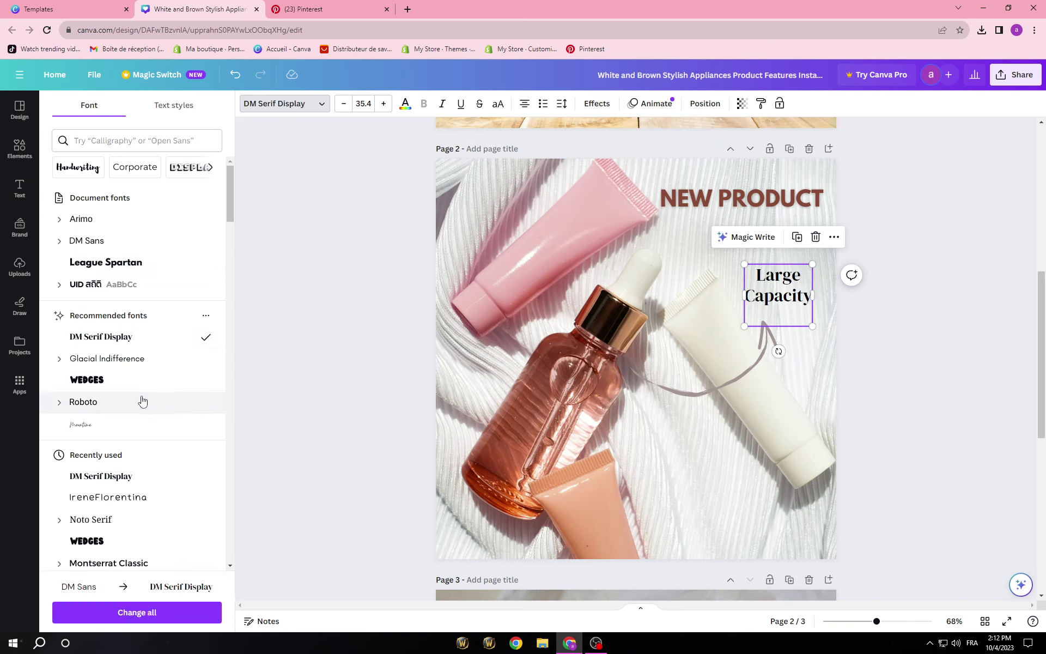
click(140, 505)
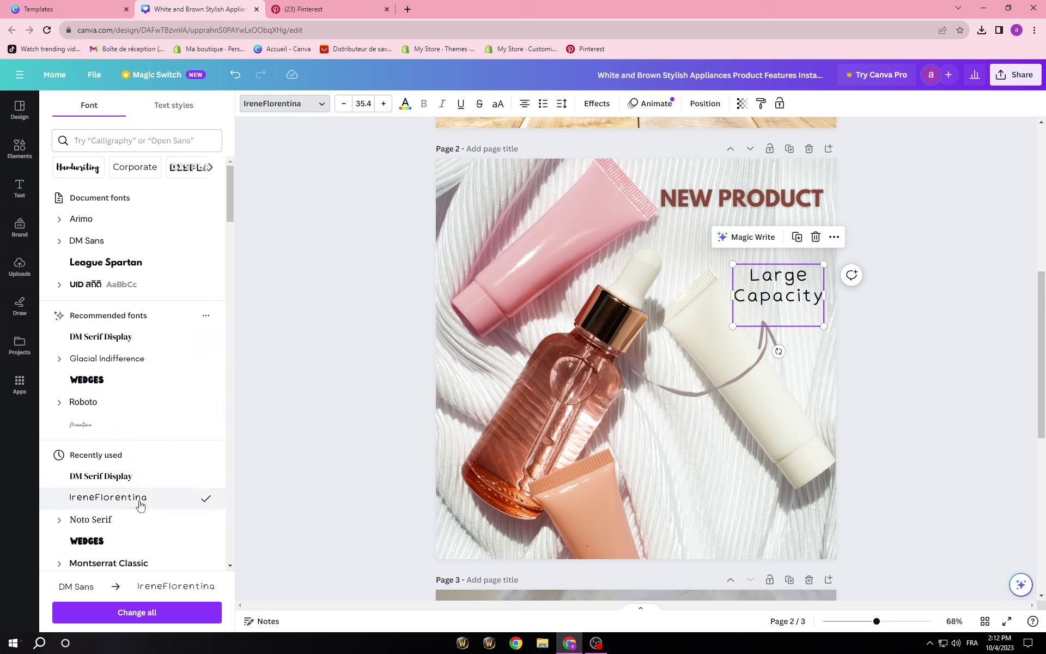
scroll(143, 511, down, 2)
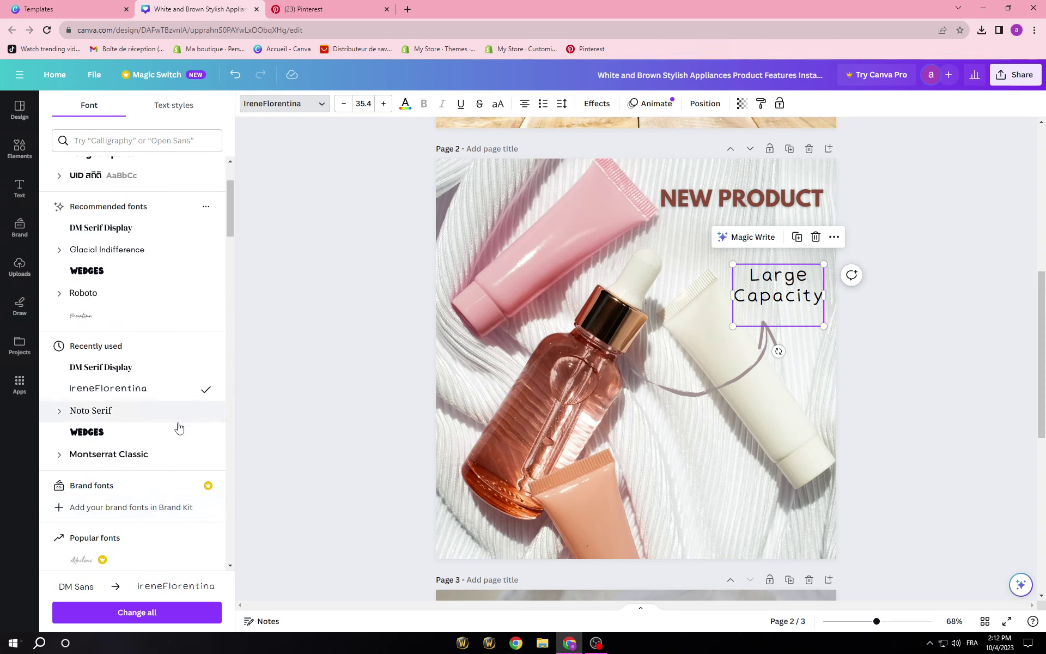
click(174, 461)
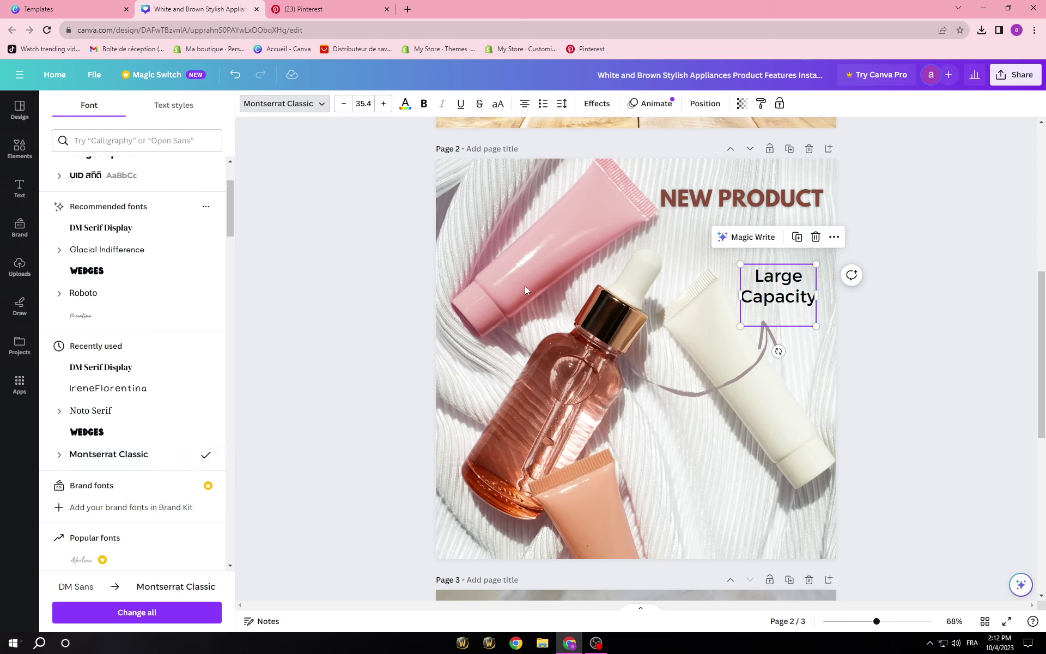
Colour the label text light pink after trying terracotta.
click(405, 103)
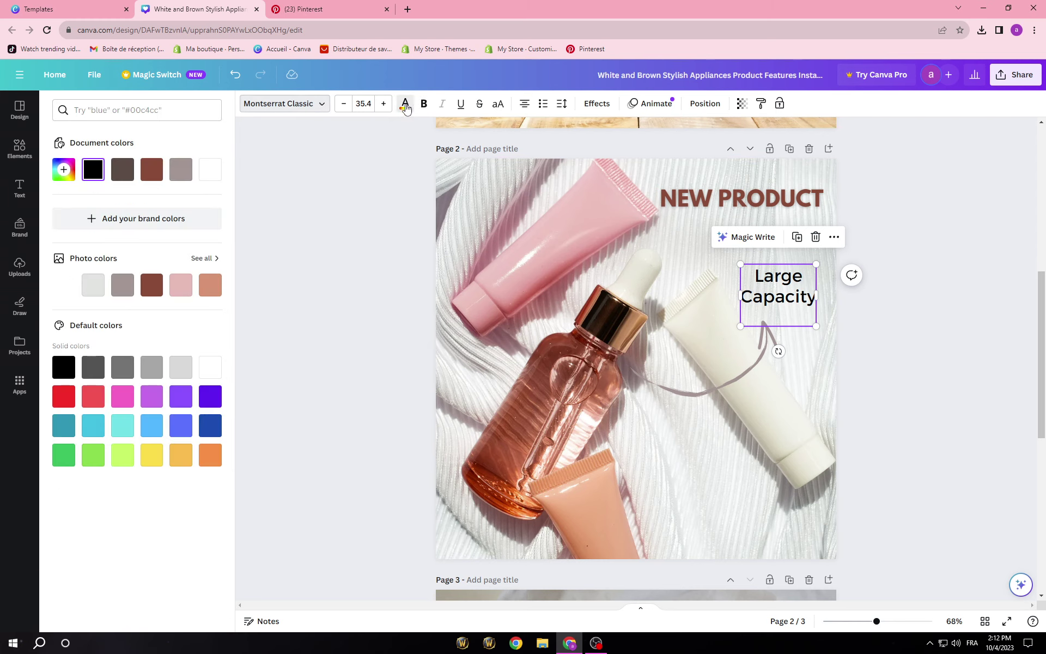
click(598, 105)
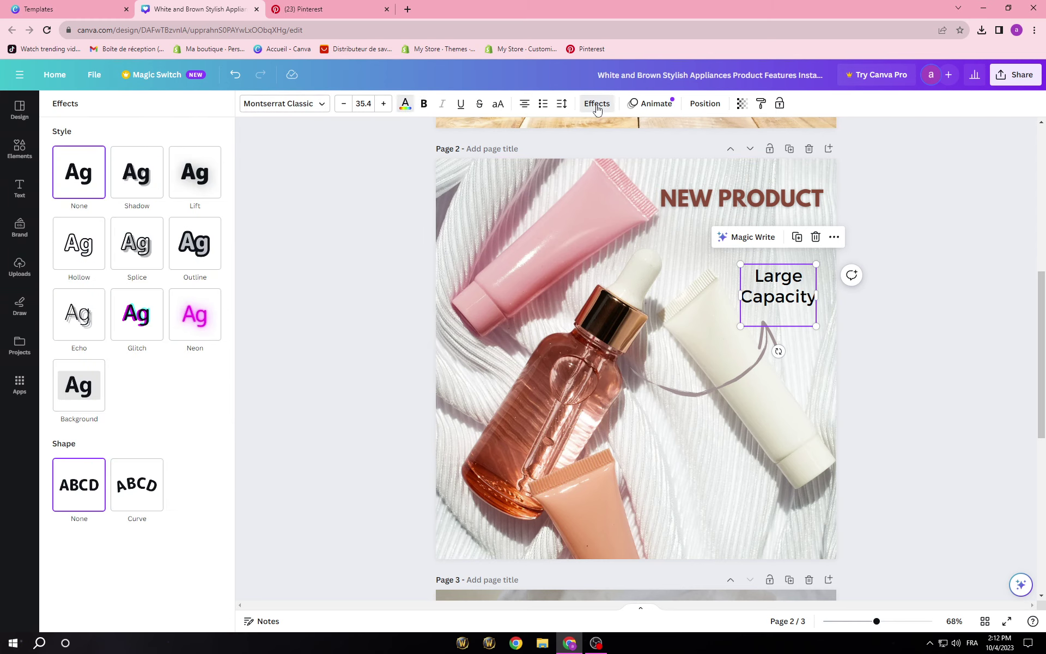
click(404, 104)
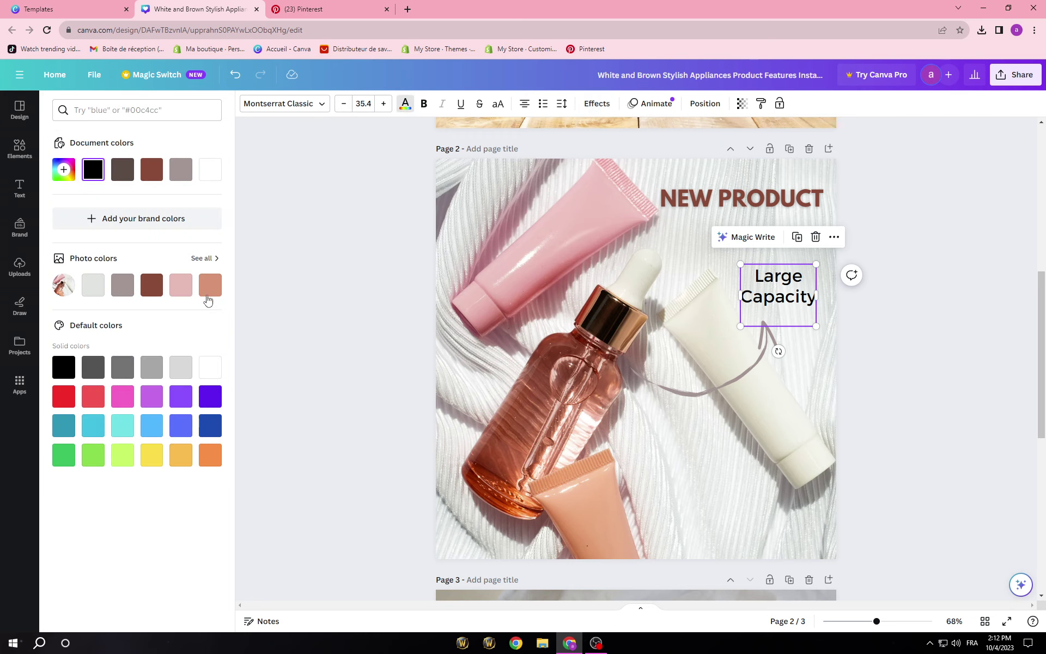
click(210, 284)
click(181, 287)
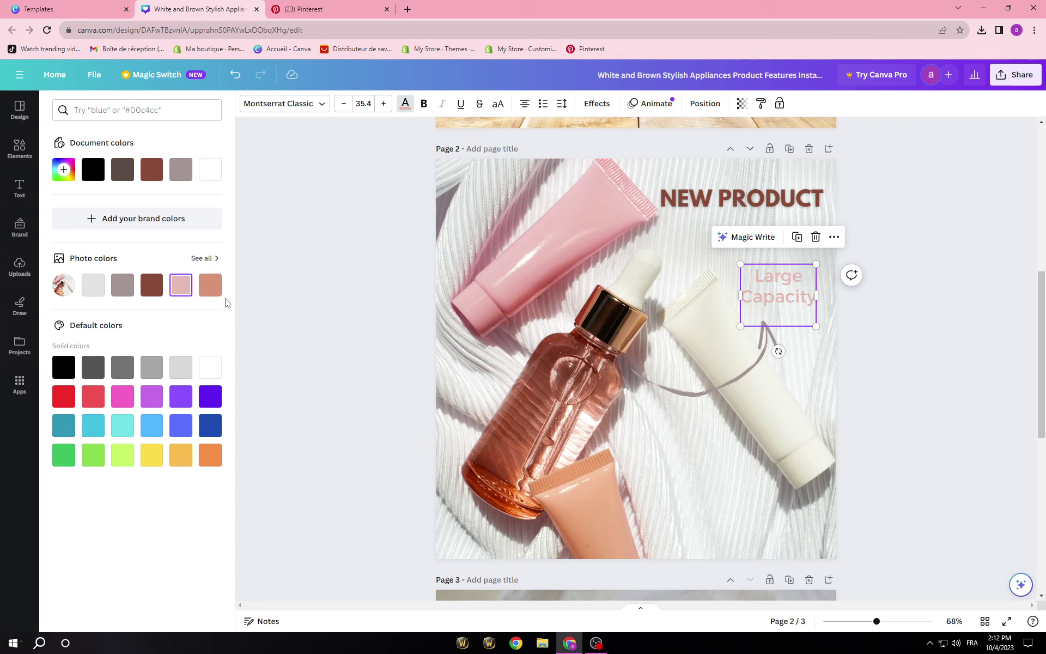
Give the label a rounded background coloured reddish brown.
click(598, 104)
click(82, 387)
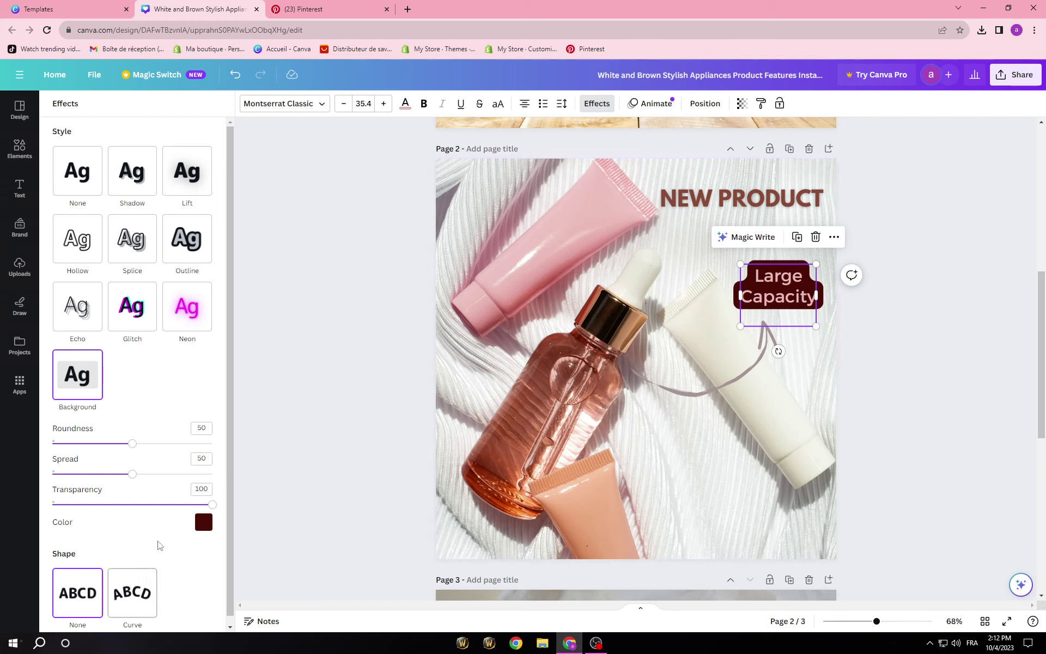
click(203, 522)
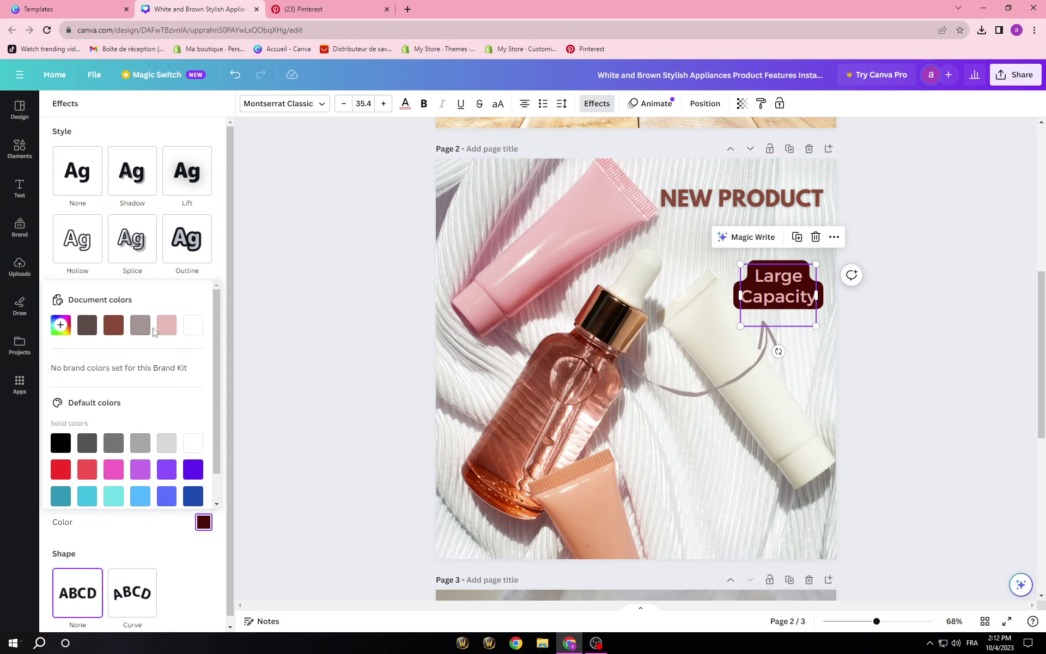
click(193, 326)
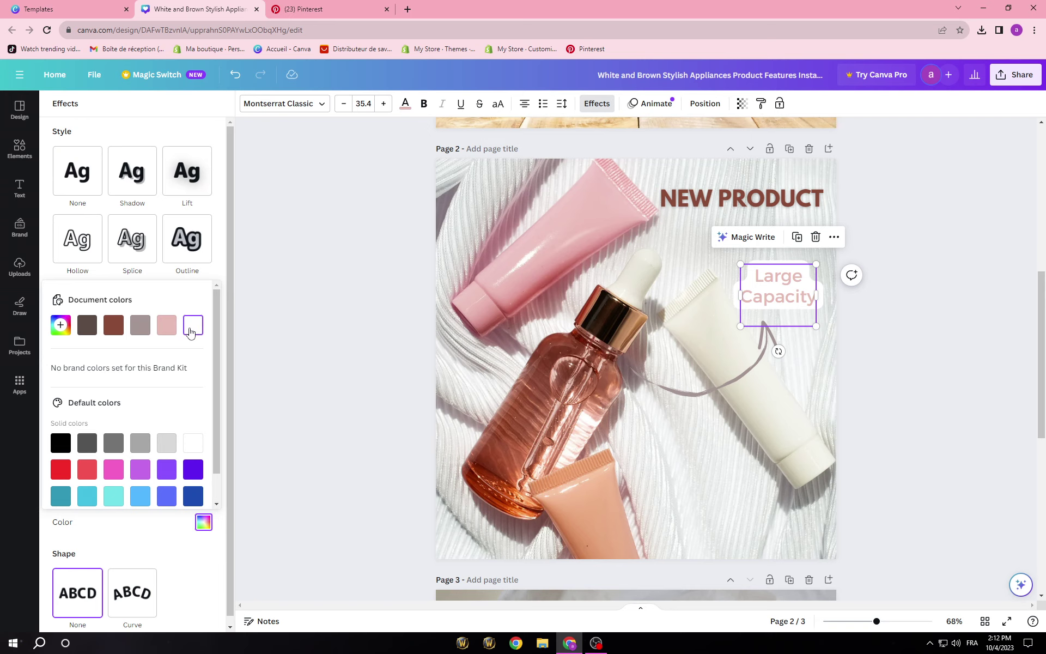
click(141, 330)
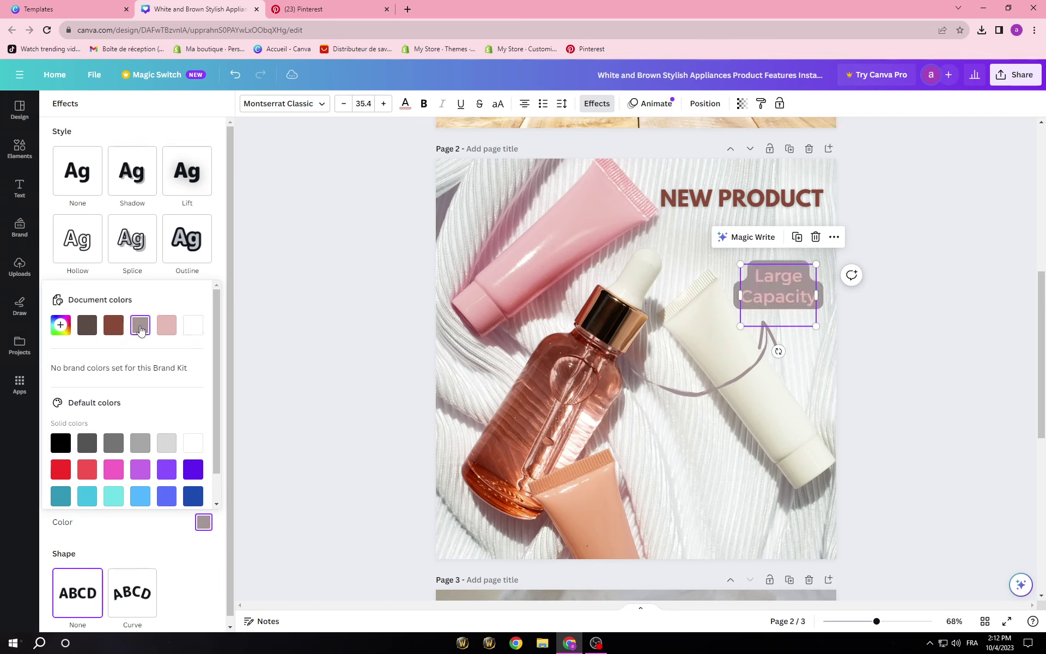
click(87, 327)
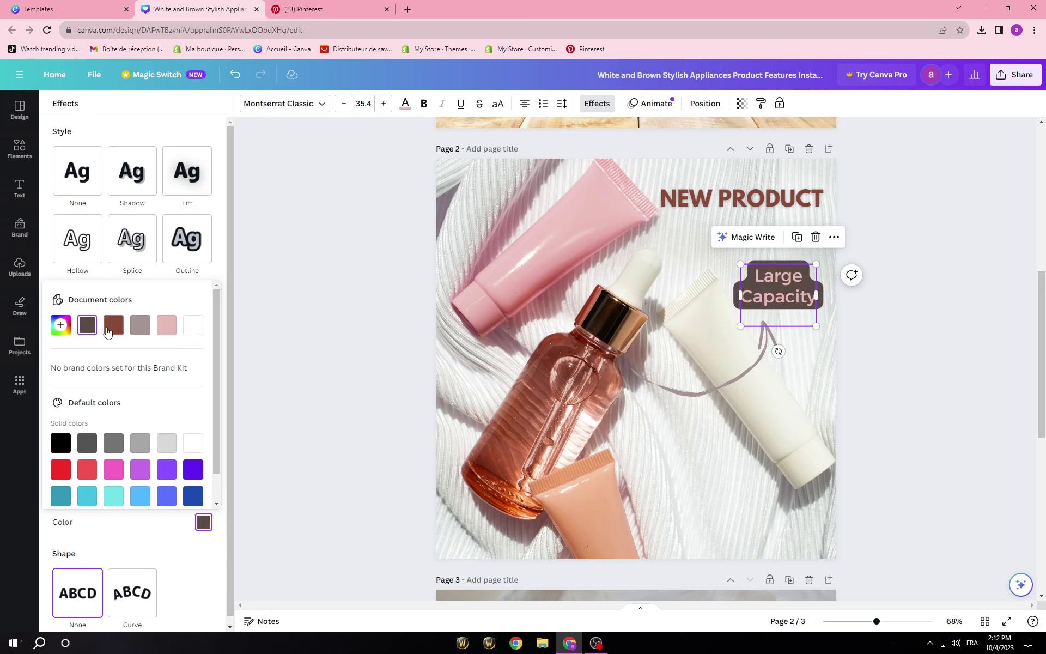
click(114, 327)
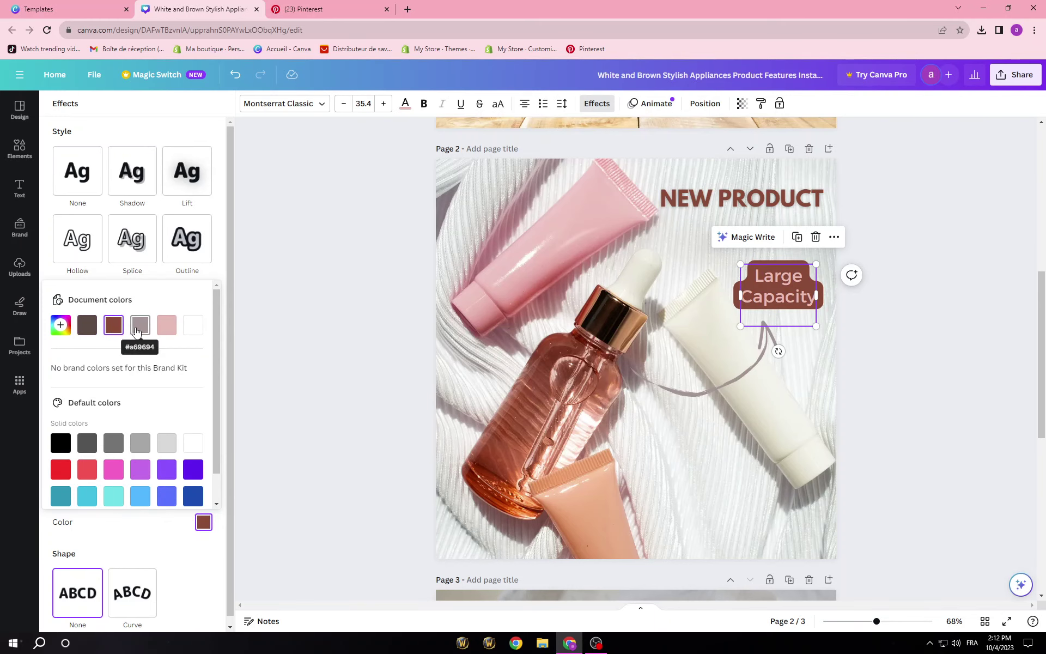
click(368, 350)
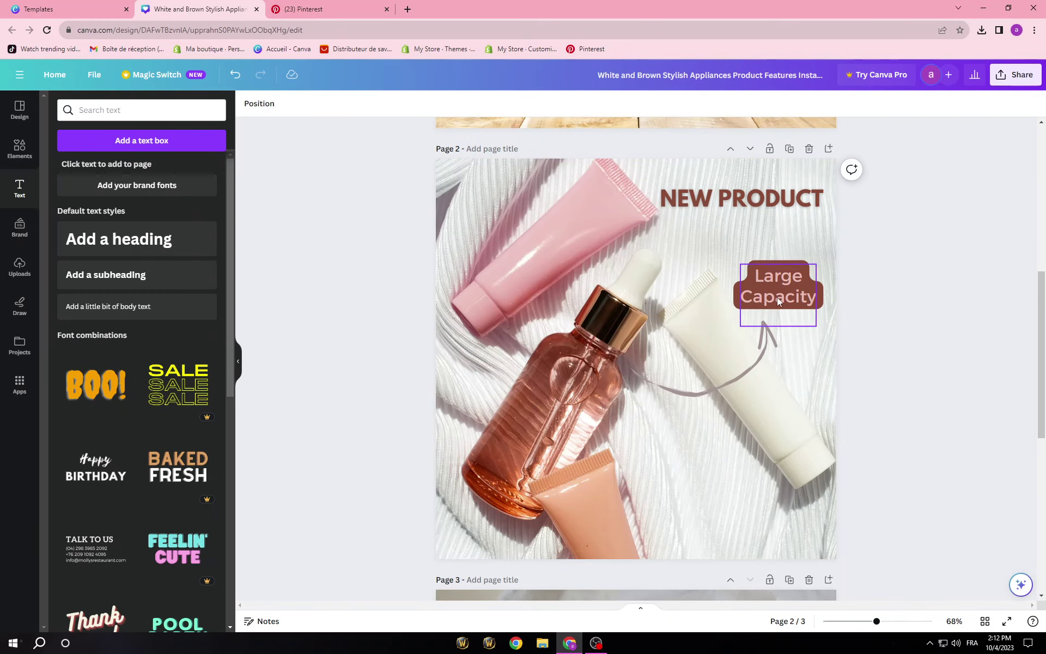
Shrink the Large Capacity callout to size 26.
click(789, 277)
drag(815, 262, 806, 282)
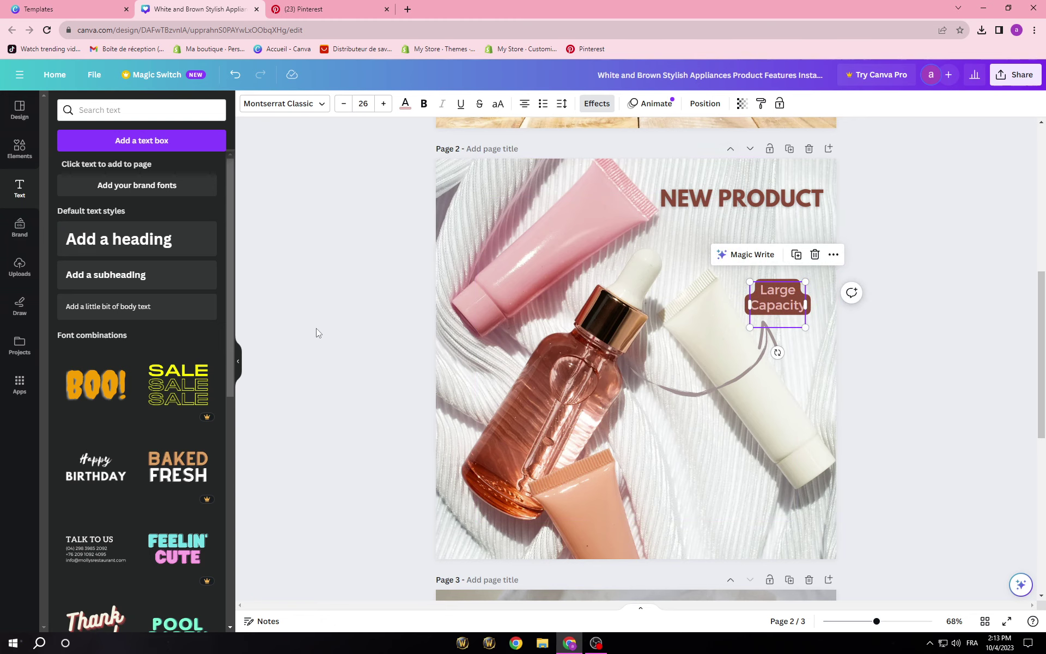
click(780, 303)
Set the callout's rounded background to black after trying grey-mauve and white.
click(596, 103)
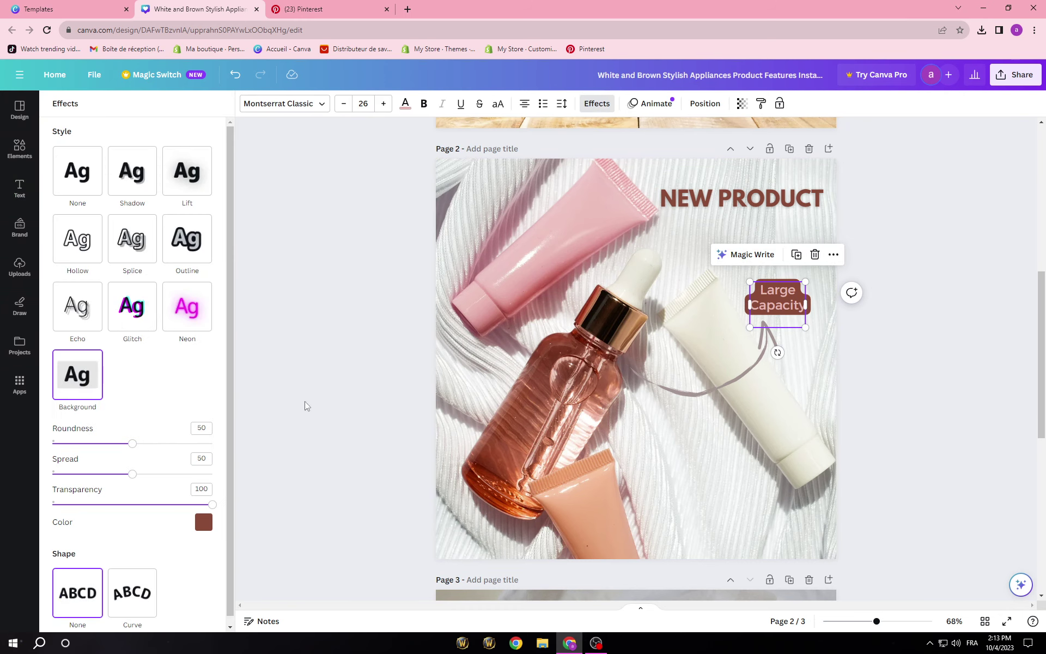
click(202, 522)
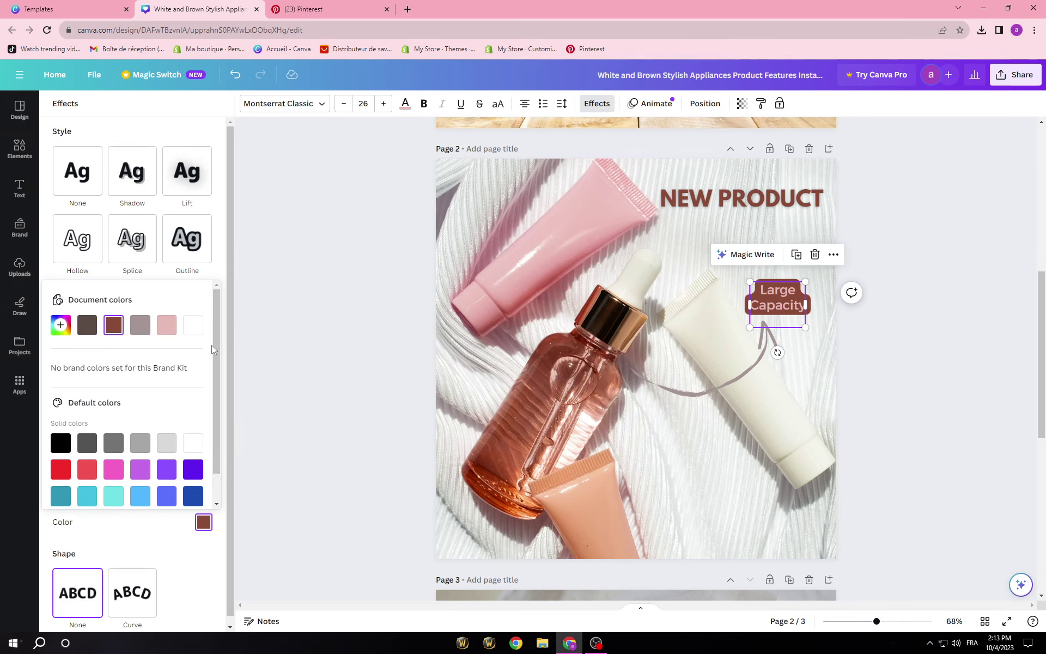
click(140, 327)
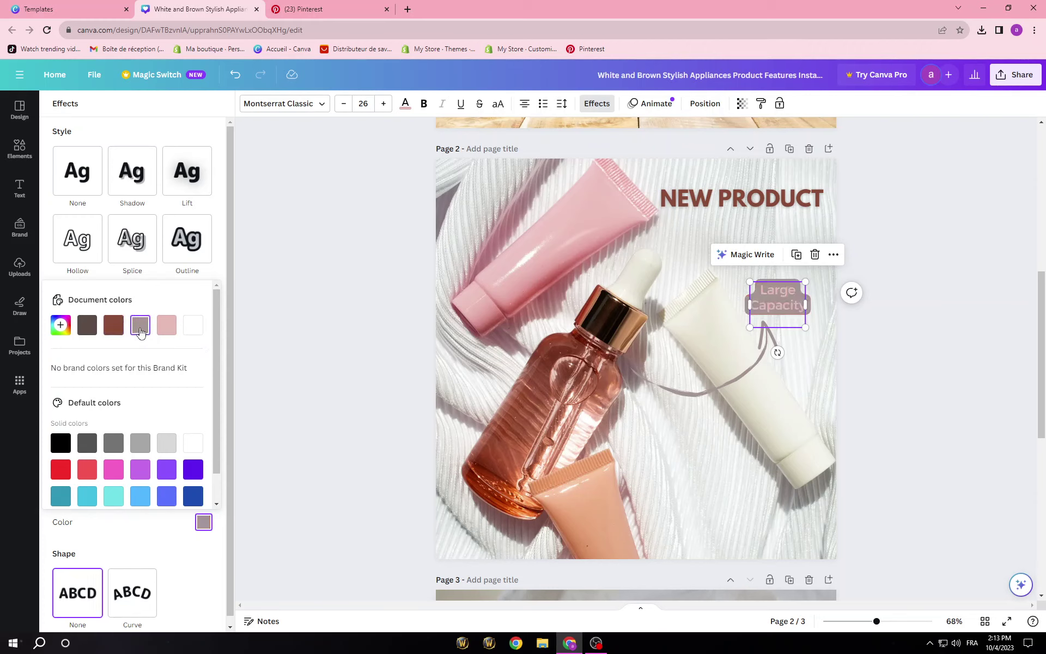
click(186, 334)
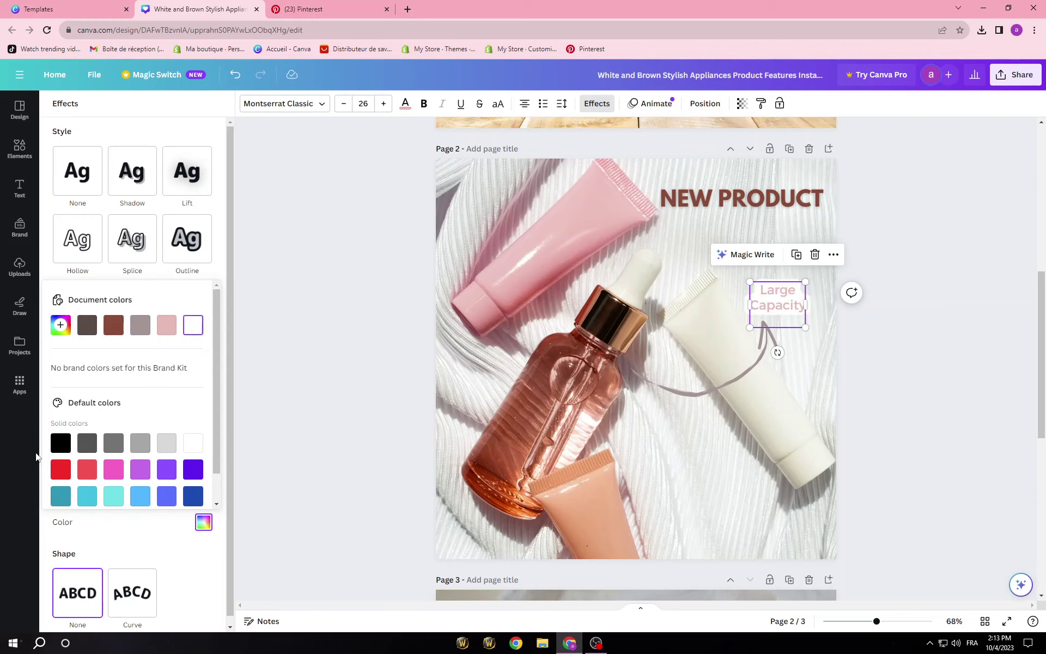
click(60, 442)
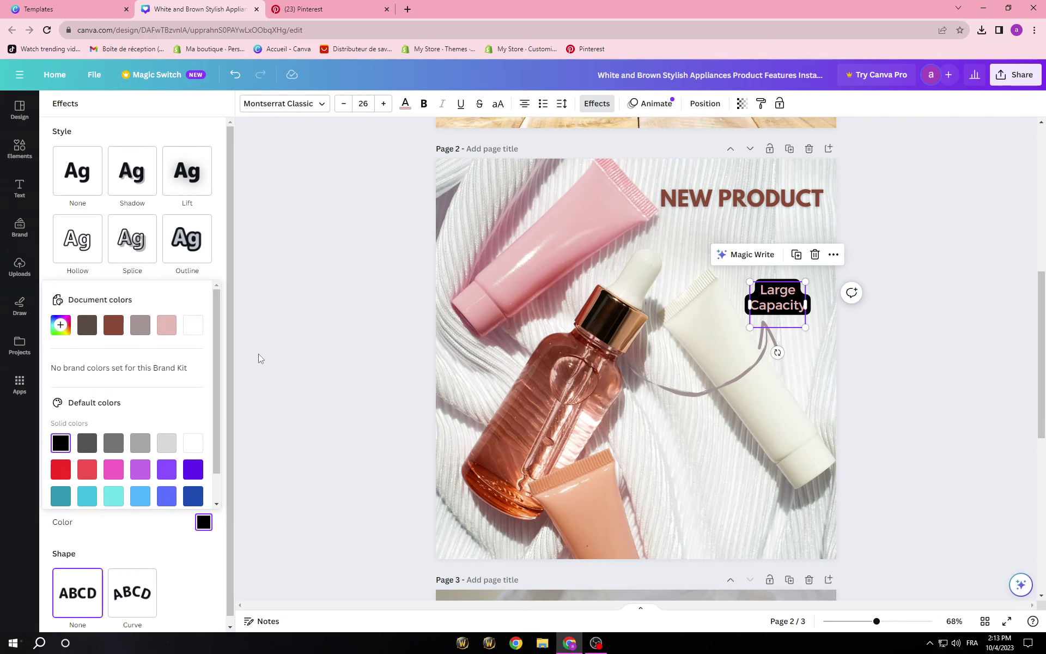
click(288, 368)
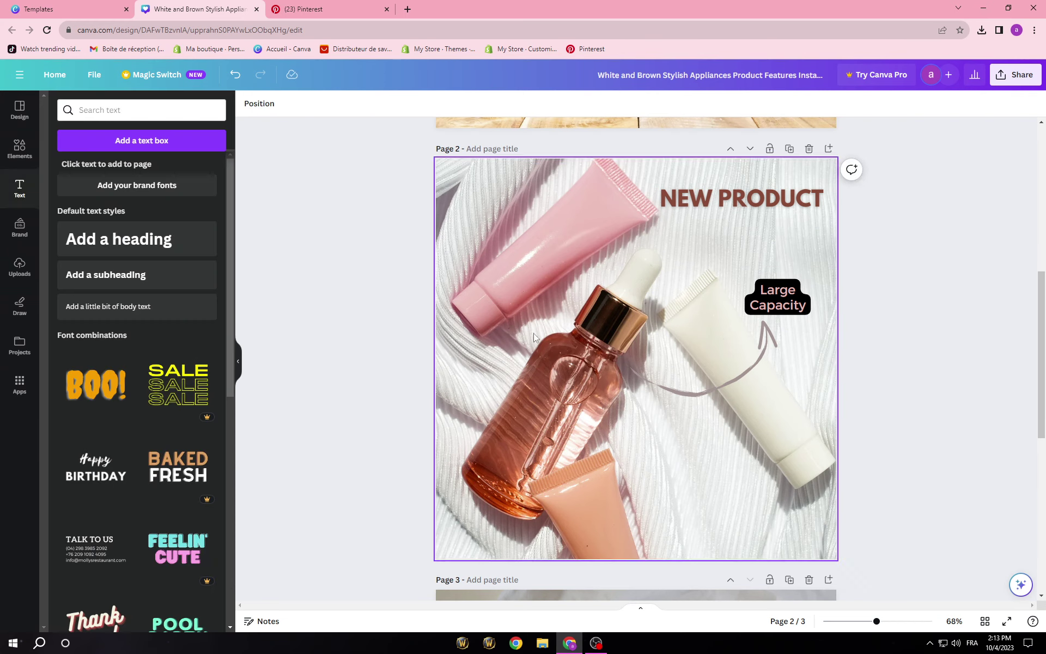
click(785, 296)
click(919, 336)
Add the peach three-star doodle from Recently used to page 2 over the serum bottle.
click(4, 153)
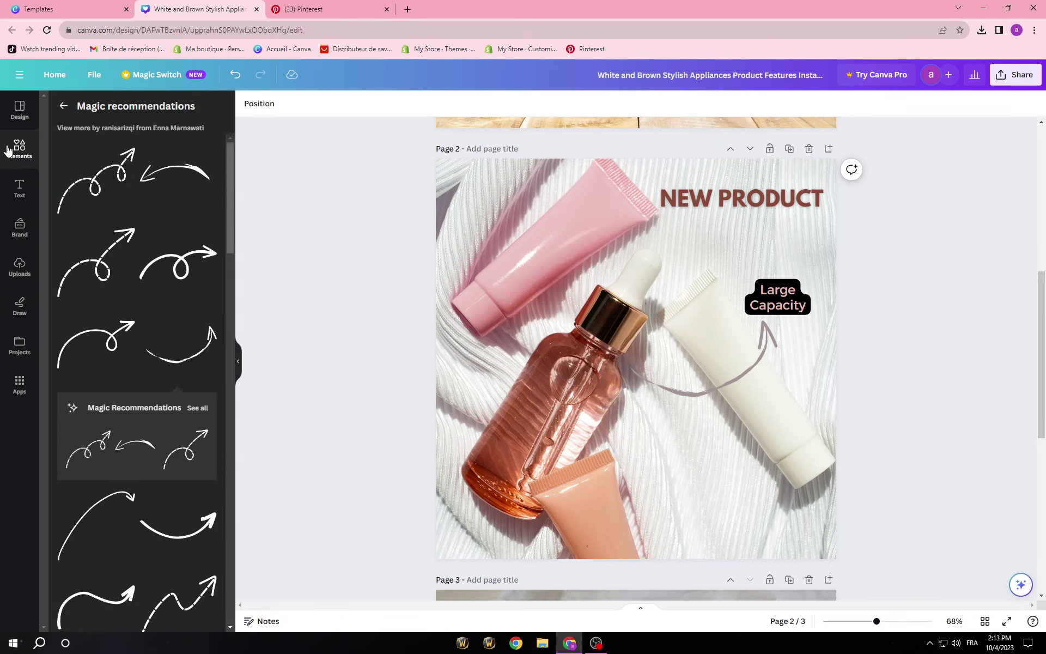
click(8, 151)
click(205, 170)
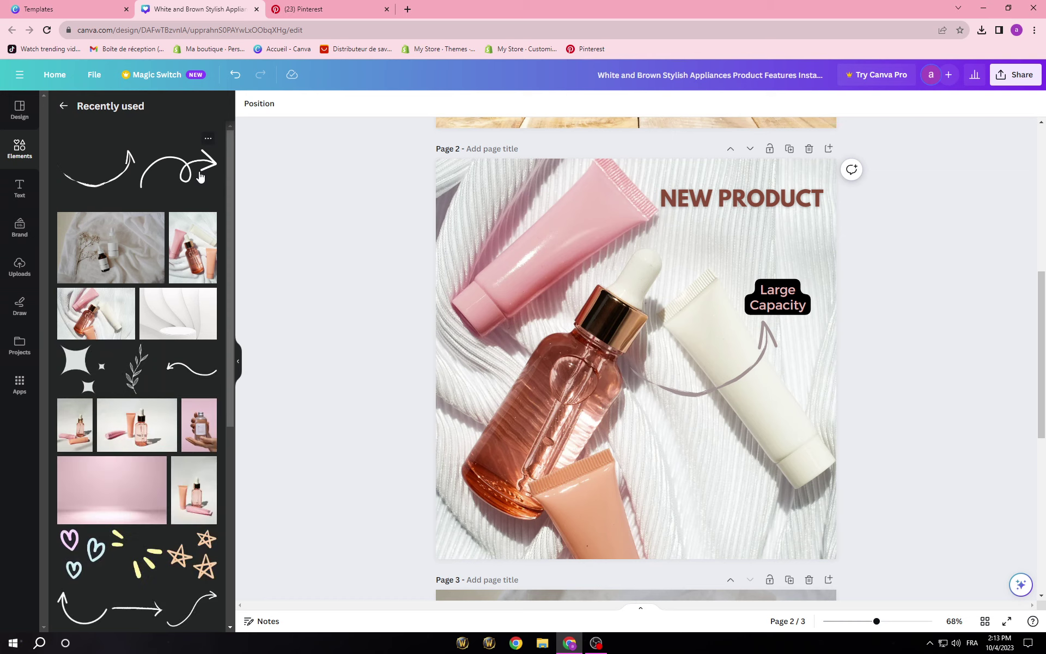
click(19, 145)
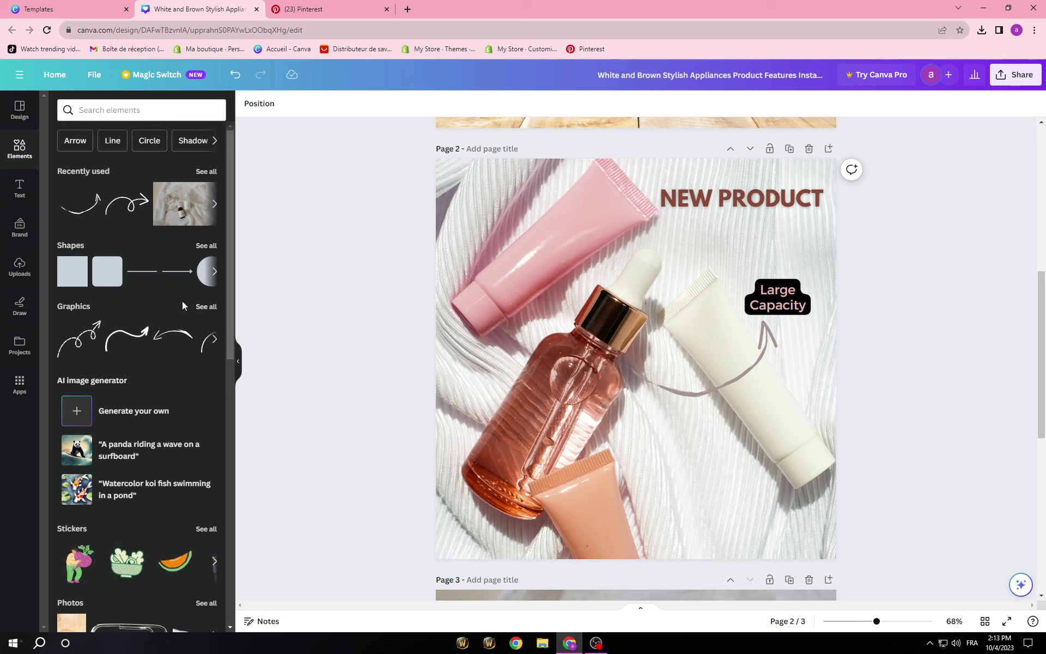
click(205, 306)
scroll(169, 437, down, 1)
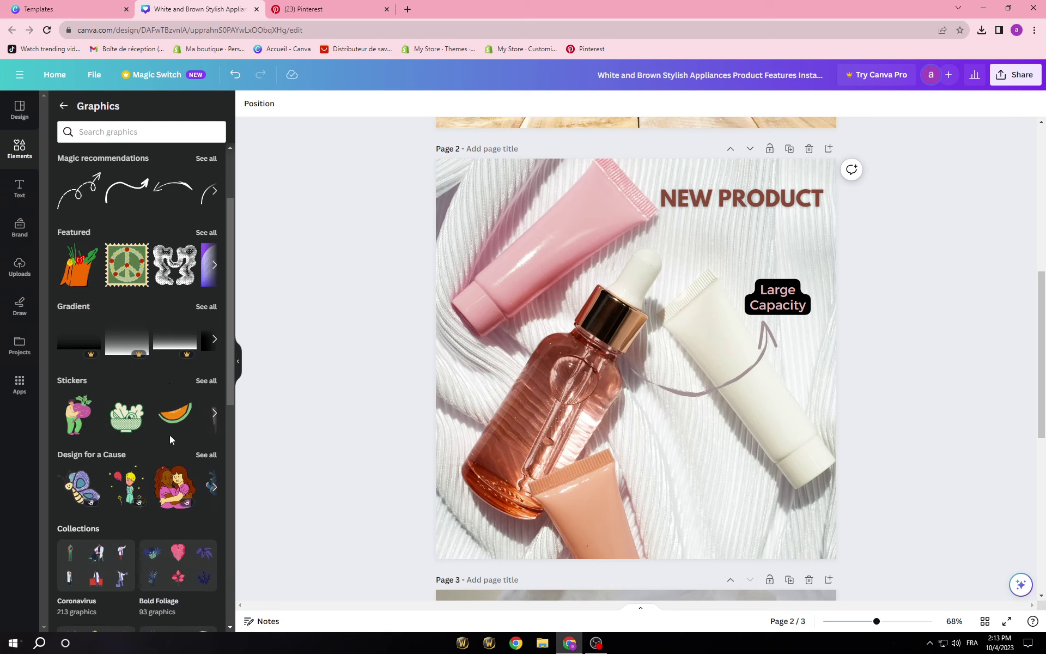
scroll(168, 381, up, 4)
click(206, 192)
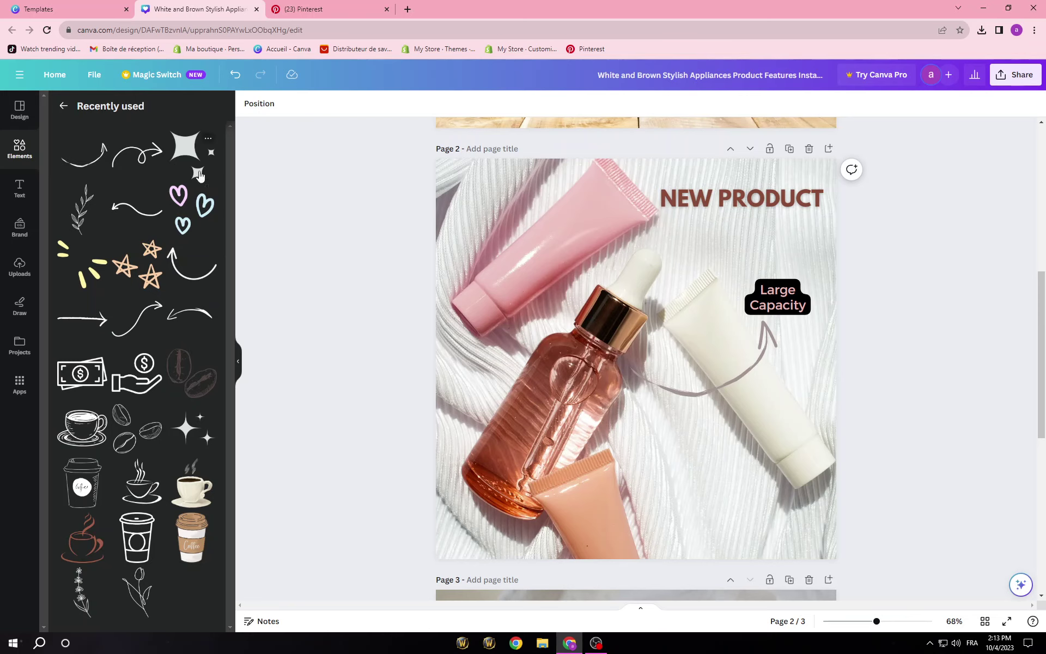
click(141, 276)
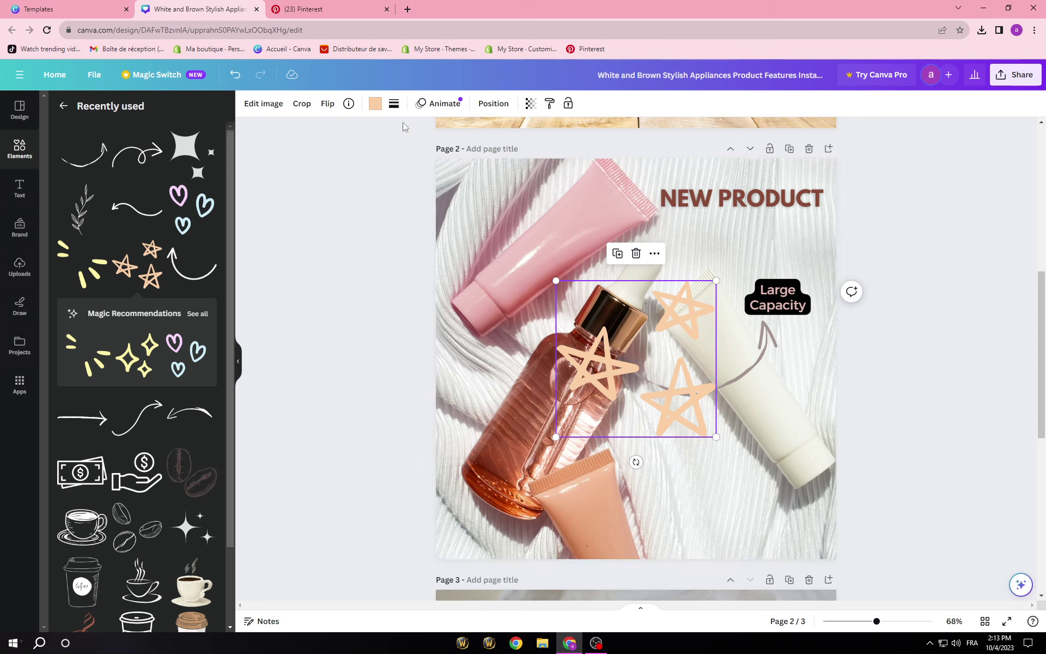
Recolour the stars terracotta and shrink them into page 2's bottom-right corner.
click(376, 103)
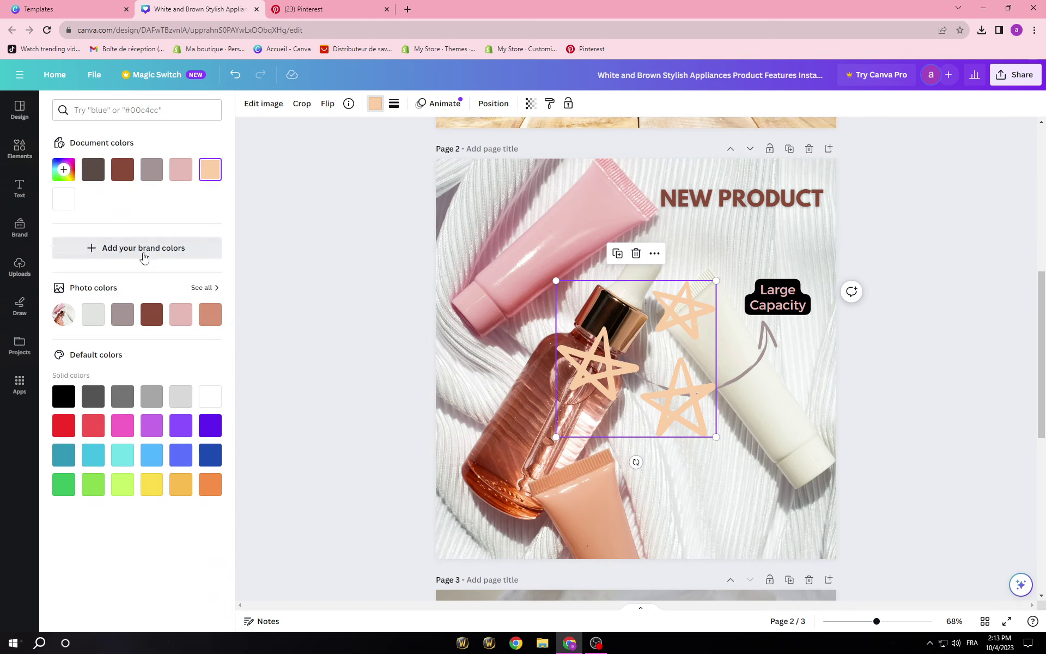
click(211, 317)
drag(718, 438, 752, 489)
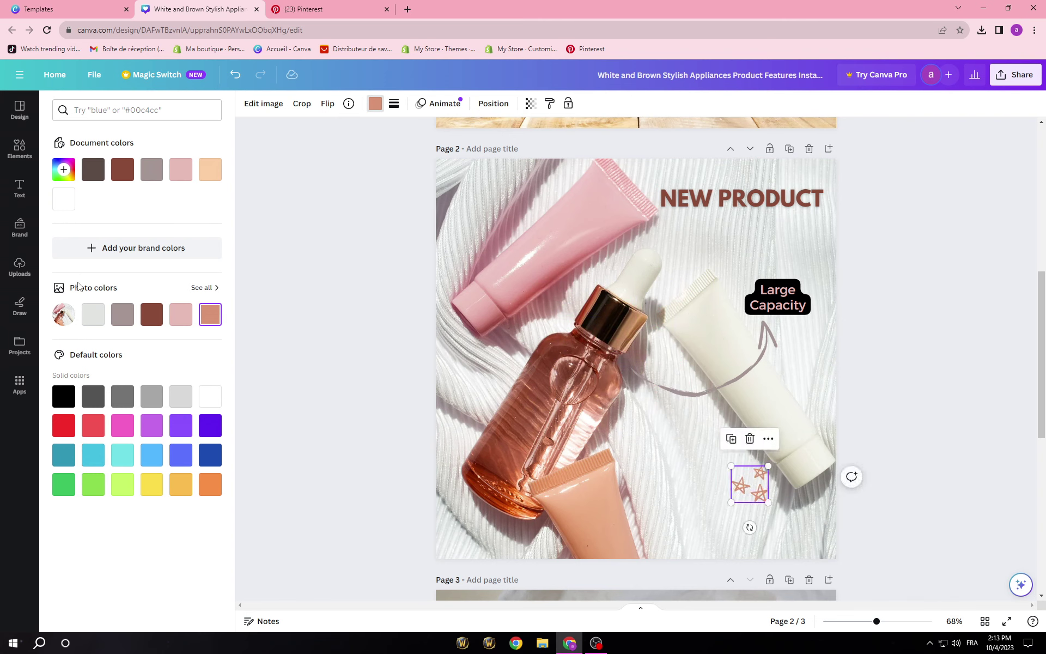
Add a second peach star doodle from Recently used elements.
click(19, 149)
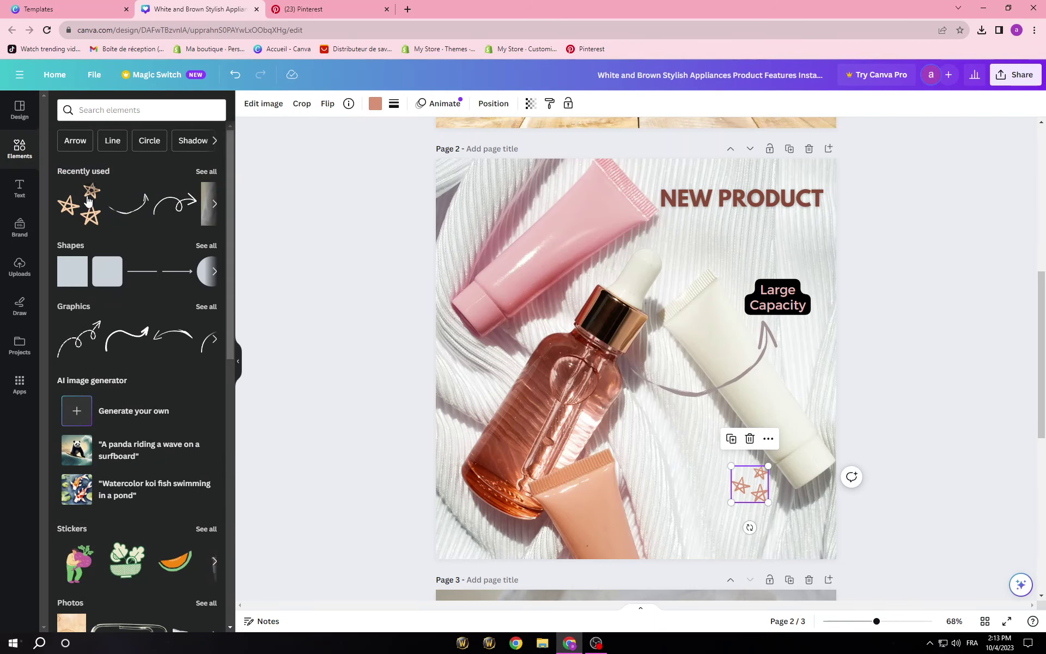
click(90, 190)
click(306, 236)
click(91, 190)
click(251, 199)
click(206, 171)
click(83, 155)
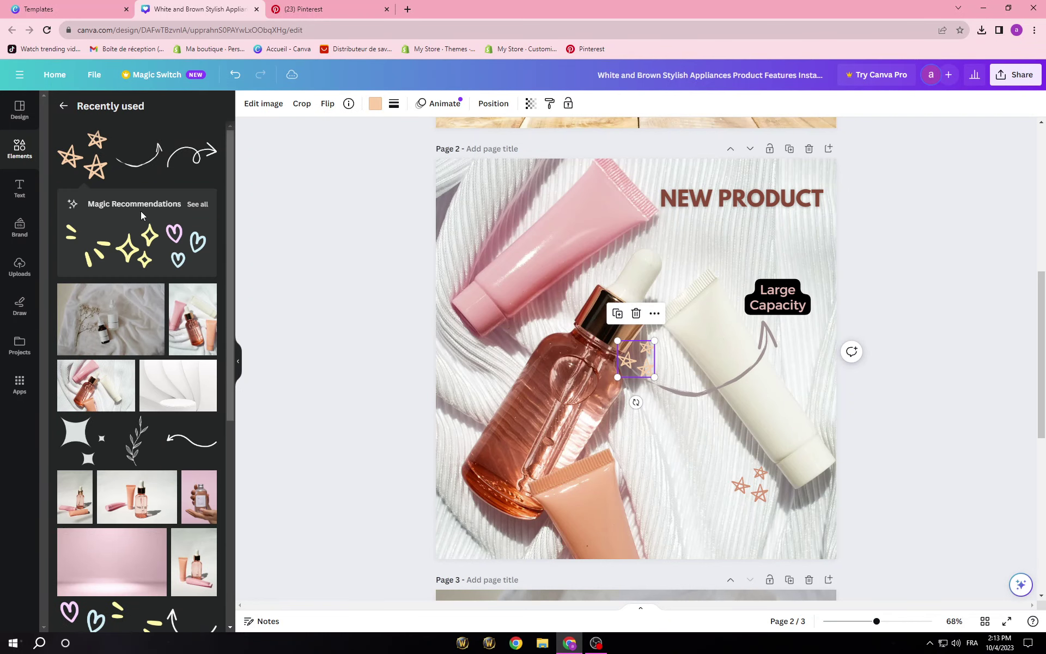
Delete the extra stars and add recommended pink stars, recoloured terracotta, in the top-left corner.
click(180, 200)
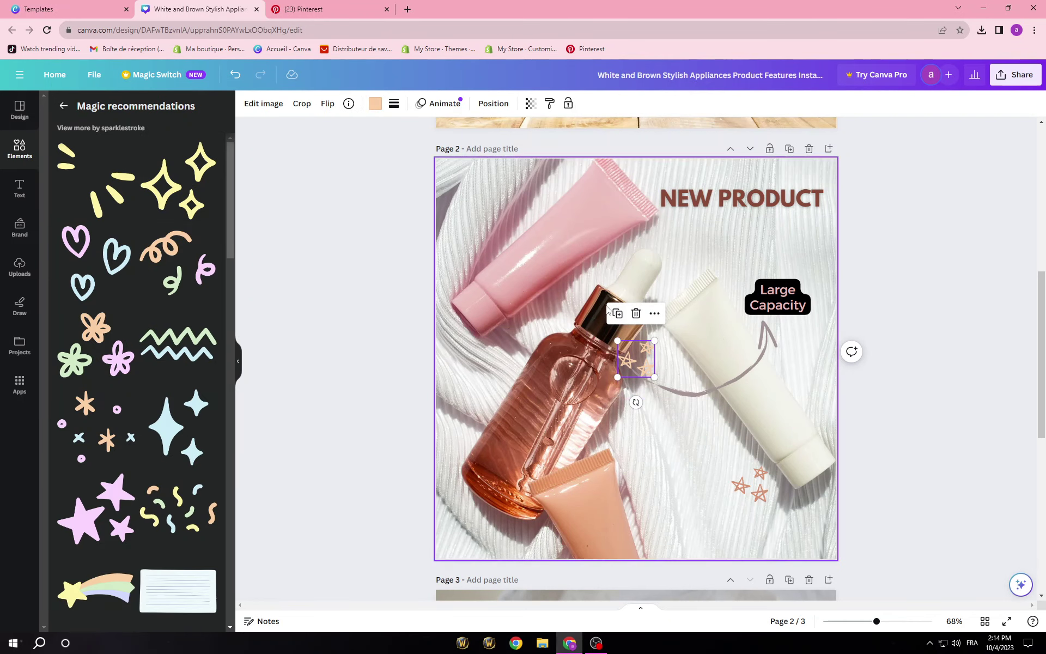
key(Delete)
scroll(147, 338, down, 2)
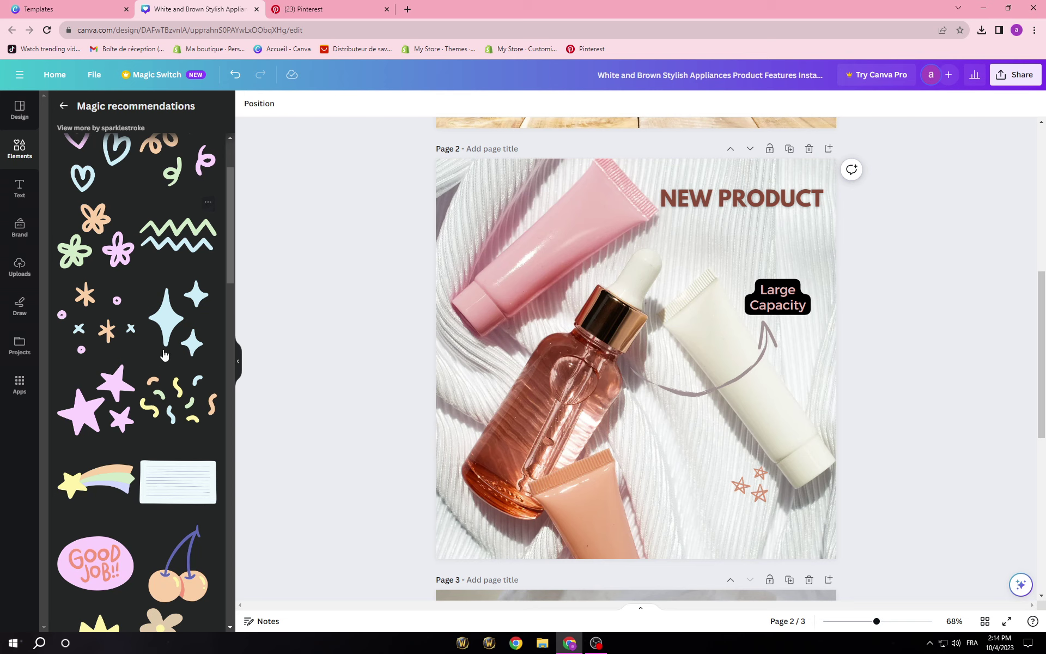
scroll(160, 376, down, 1)
click(116, 327)
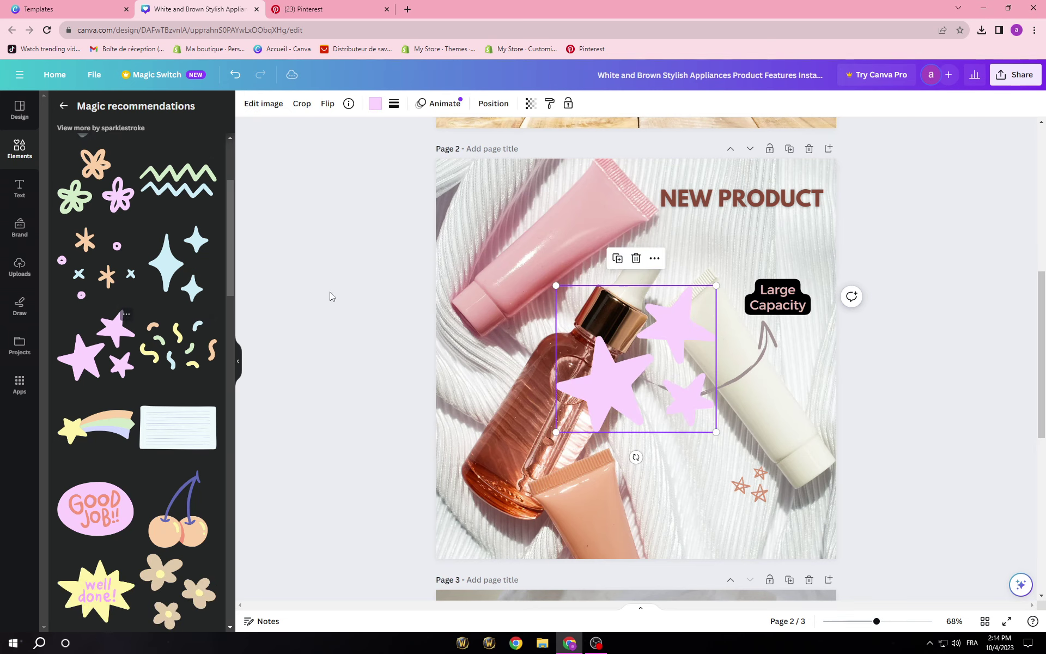
click(374, 105)
click(181, 170)
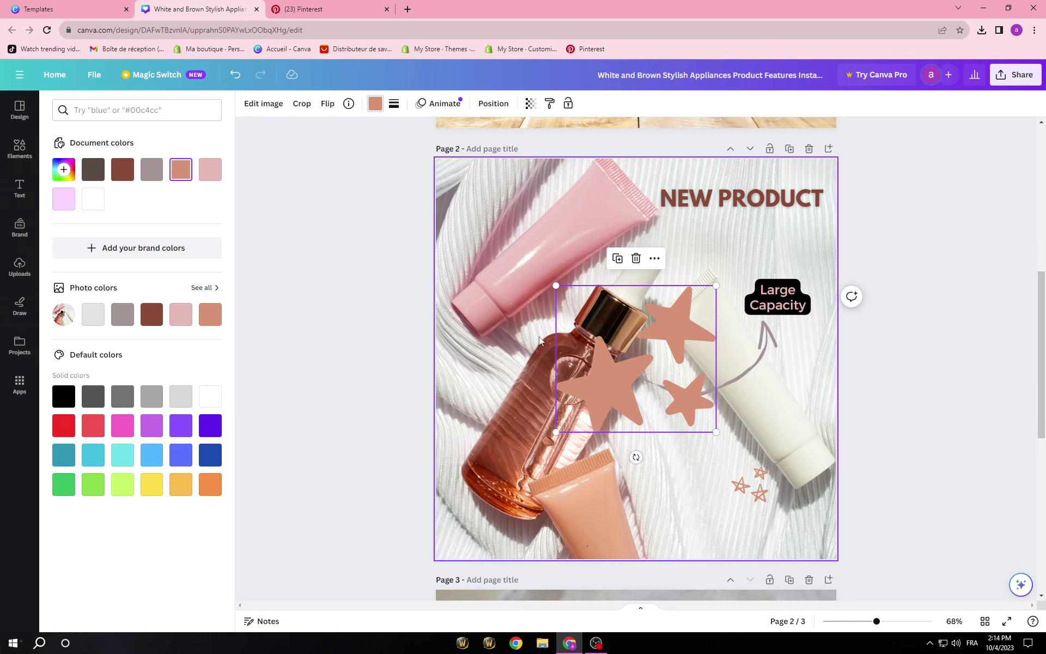
drag(716, 432, 483, 193)
click(304, 240)
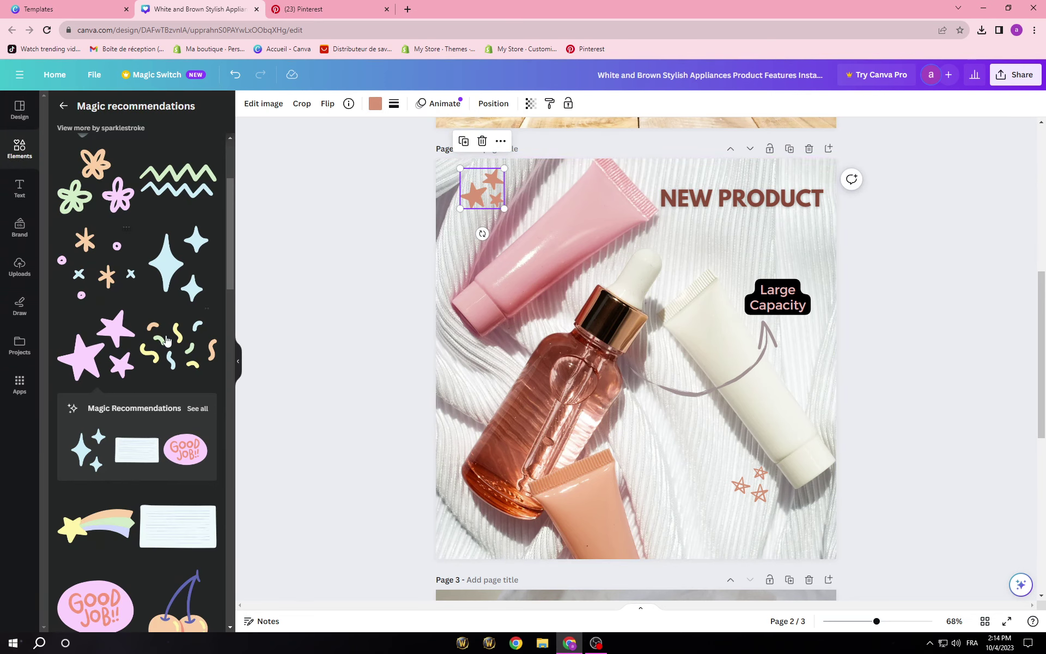
Duplicate the bottom-right stars and move the copy beside the serum bottle.
click(752, 487)
click(738, 444)
drag(756, 491, 626, 432)
click(401, 388)
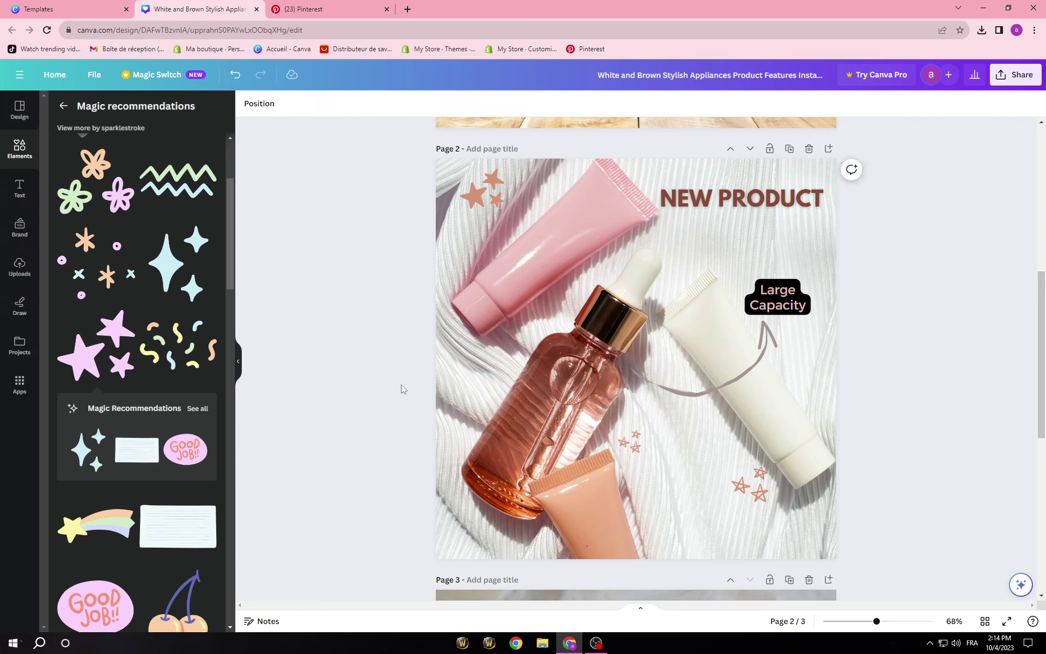